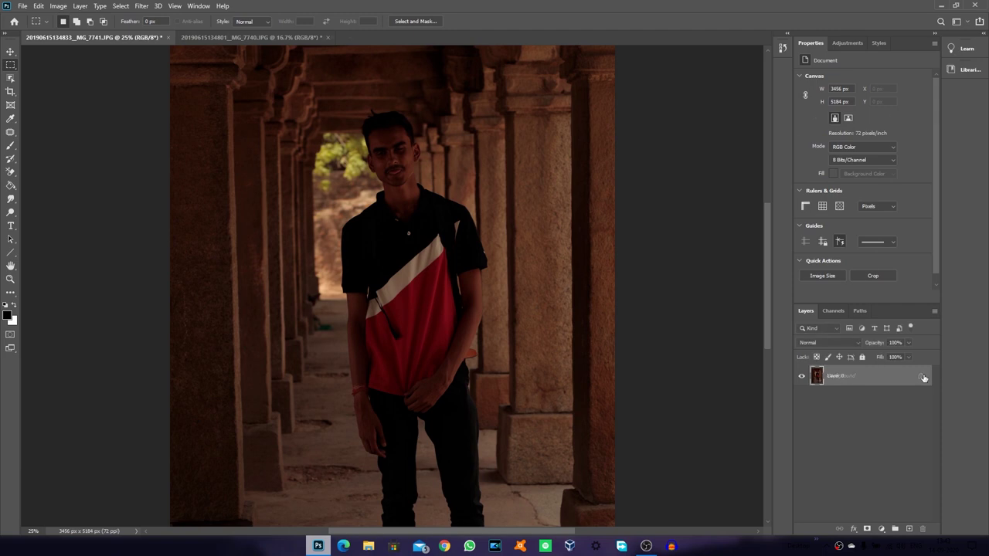
# Step: Brighten the corridor photo with Camera Raw: Exposure +1.65, Contrast -28, Shadows +16, Blacks +33
pyautogui.click(275, 38)
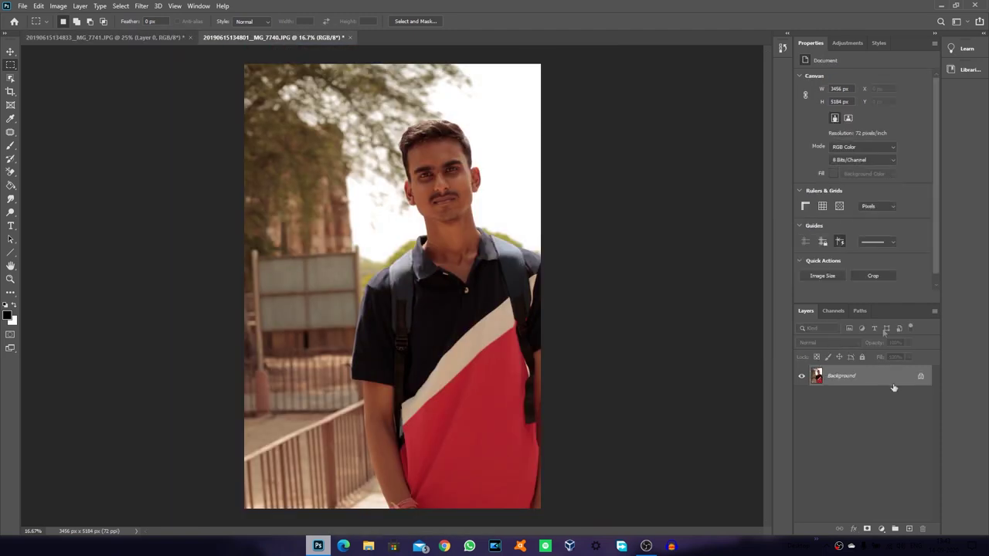
pyautogui.click(148, 39)
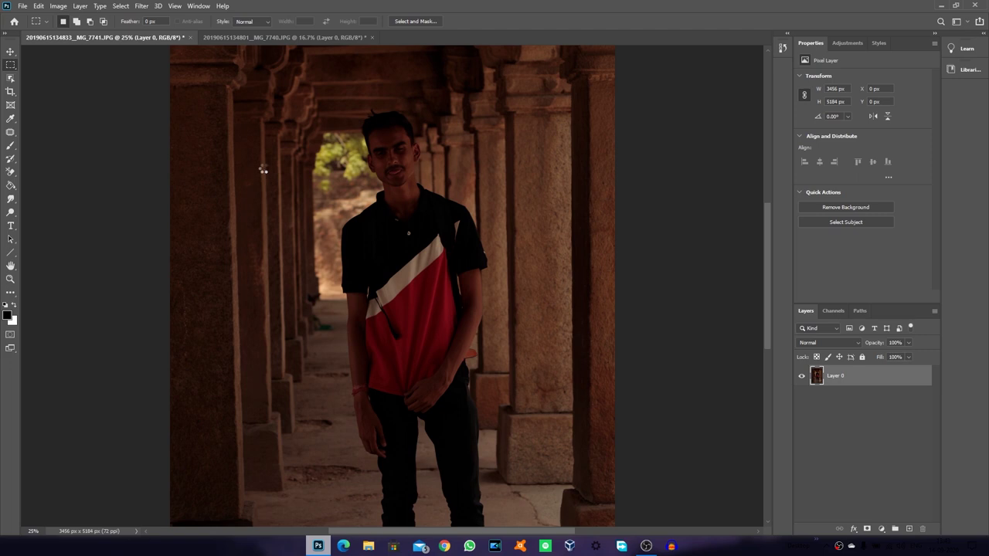
pyautogui.hotkey('shift', 'ctrl', 'a')
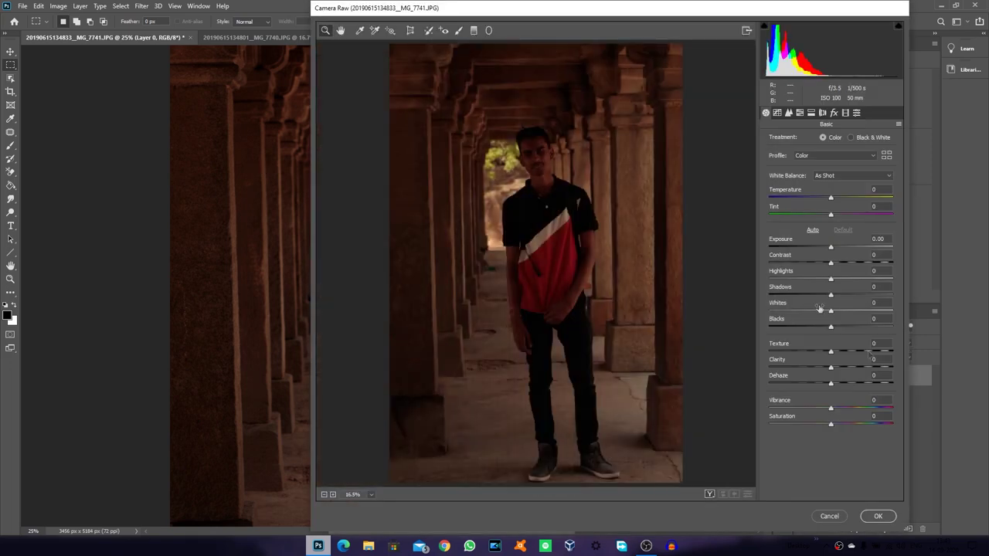
pyautogui.moveTo(832, 249); pyautogui.dragTo(852, 248)
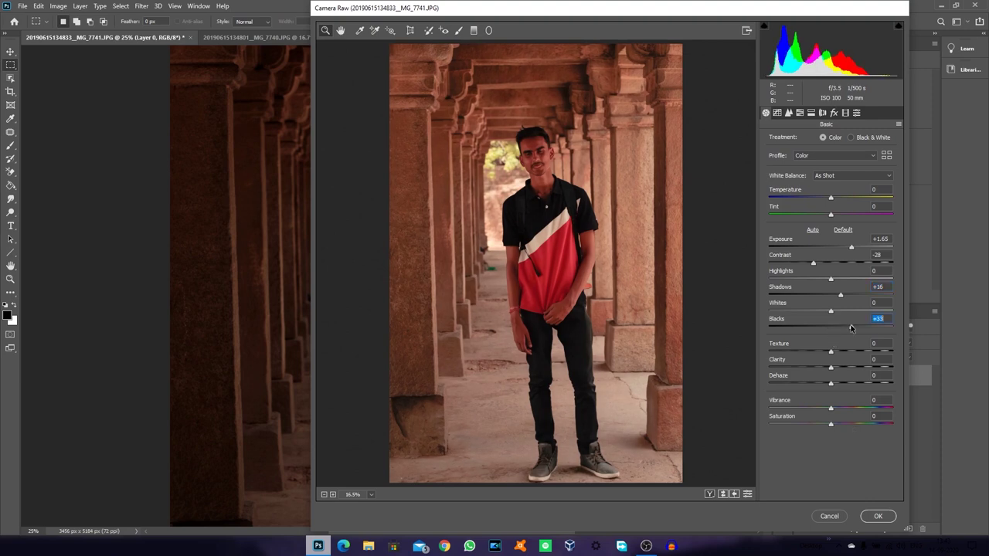
pyautogui.click(879, 517)
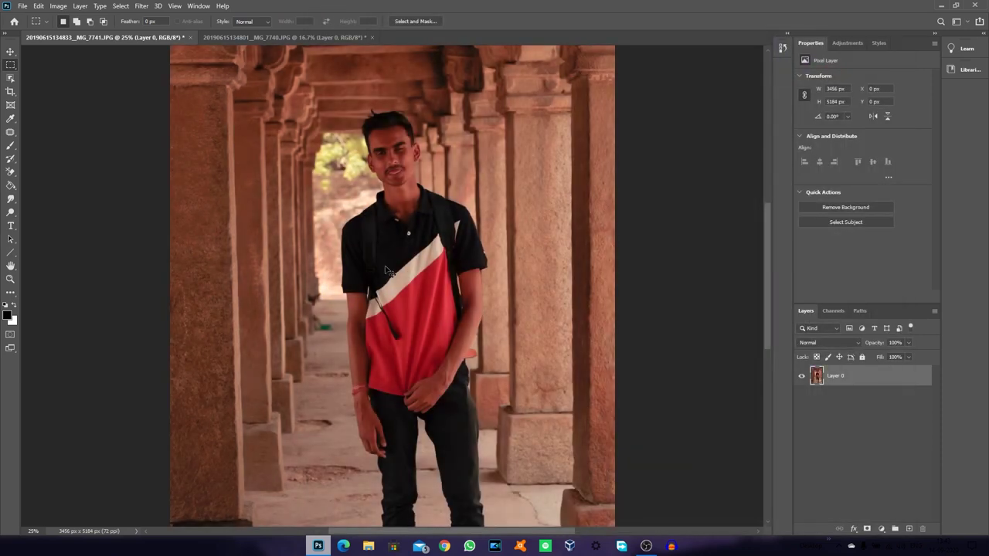
pyautogui.scroll(1, 387, 271)
# Step: Quick-select the man's head and neck in MG_7740, refining the hair edges in Select and Mask
pyautogui.click(253, 37)
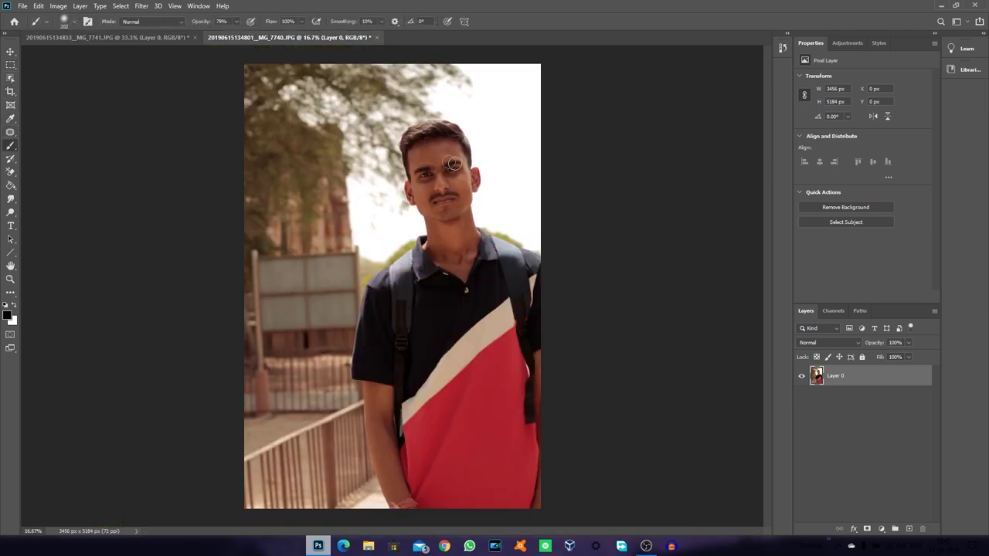
pyautogui.rightClick(11, 295)
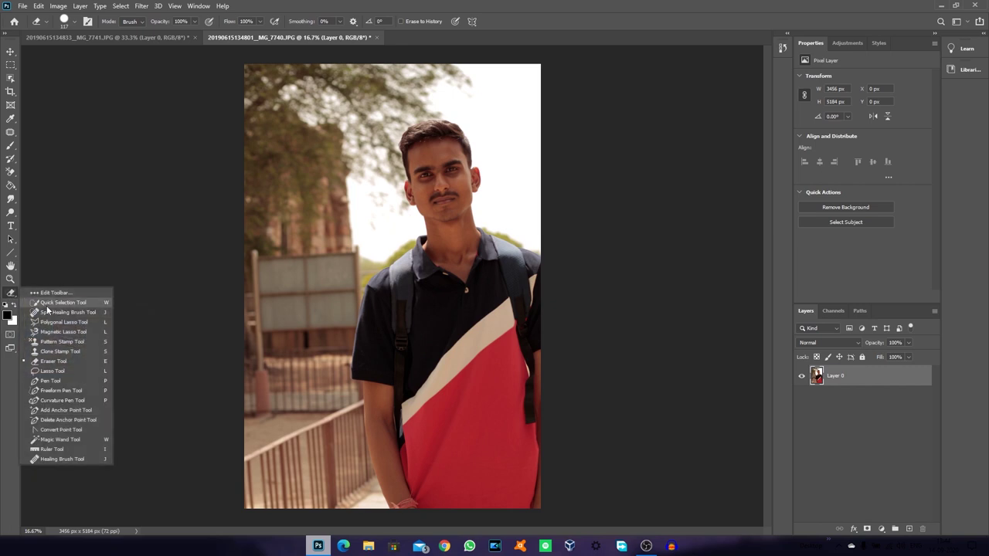
pyautogui.click(47, 306)
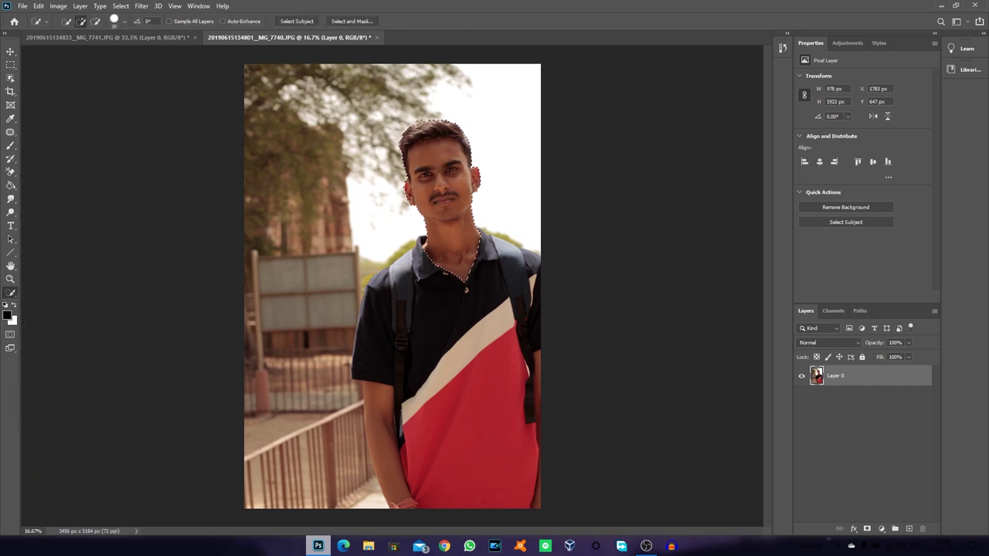
pyautogui.scroll(1, 424, 245)
pyautogui.scroll(3, 424, 245)
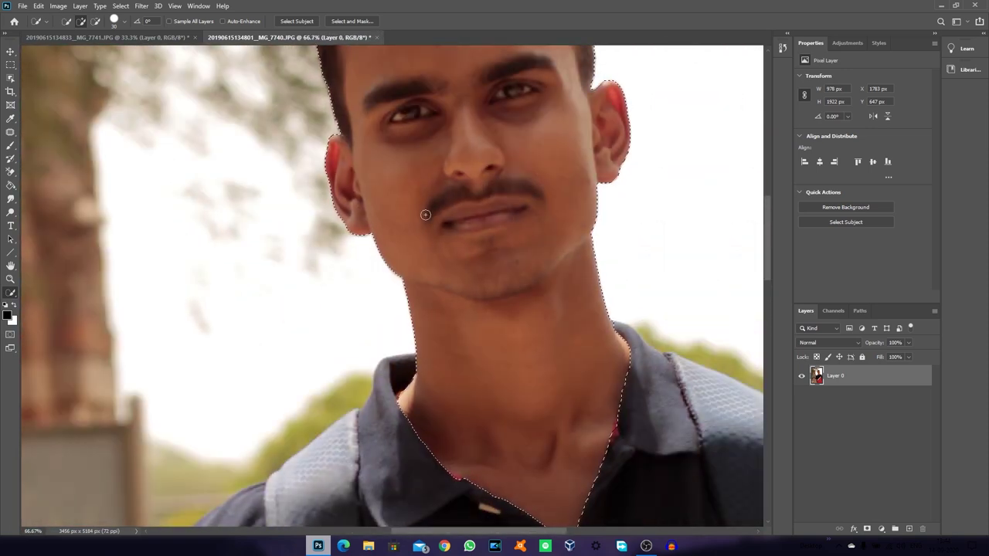
pyautogui.click(372, 21)
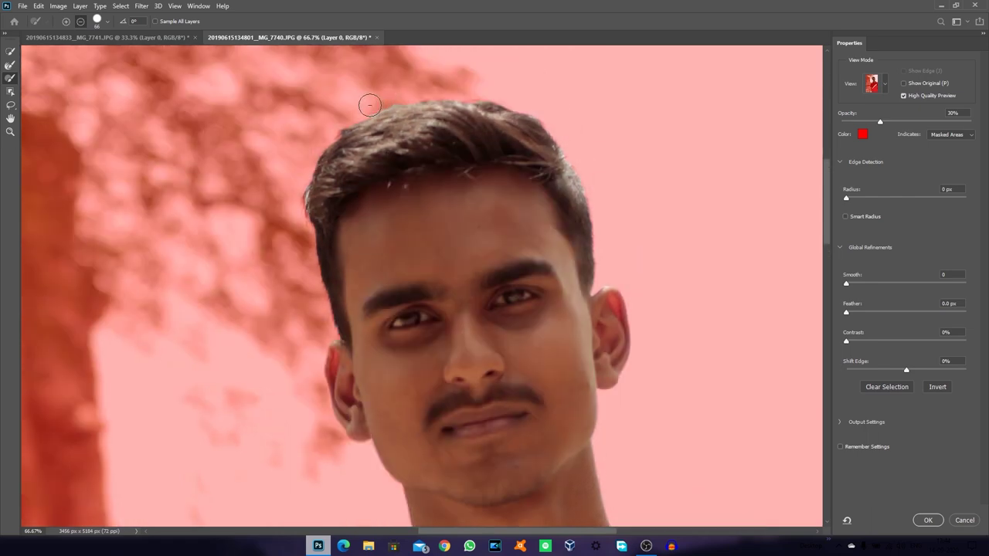
pyautogui.click(930, 520)
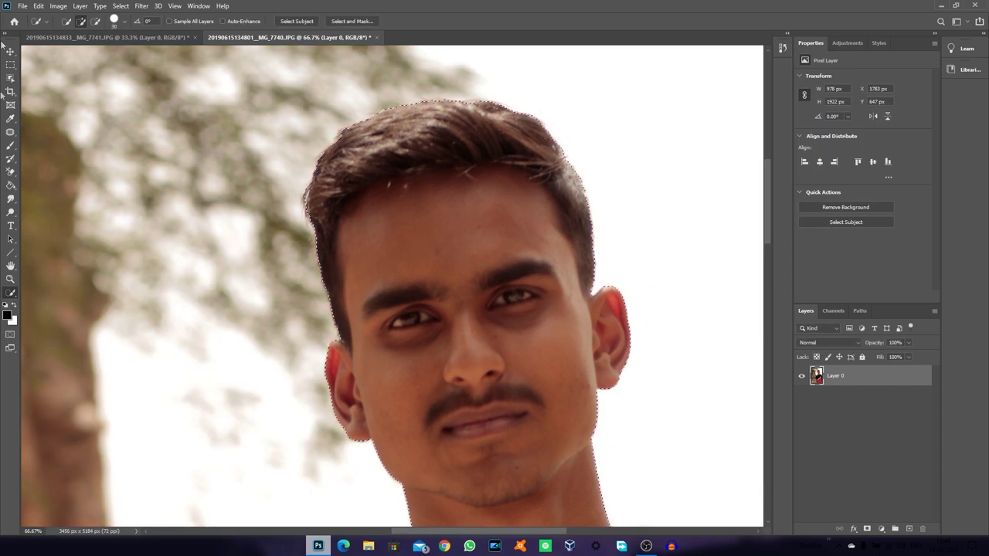
# Step: Bring the selected head into the MG_7741 corridor photo as Layer 1, scaled over the man's face
pyautogui.moveTo(385, 192); pyautogui.dragTo(161, 52)
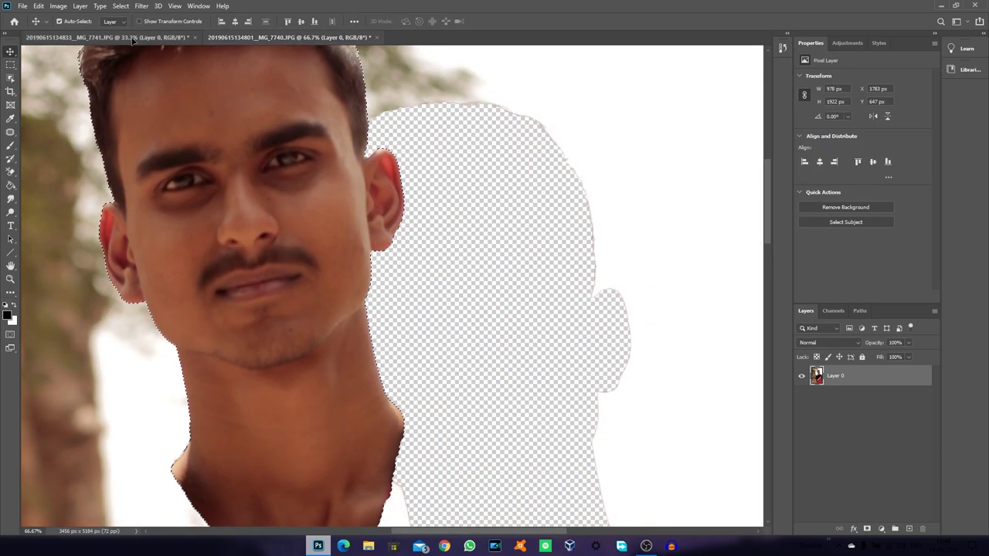
pyautogui.click(133, 38)
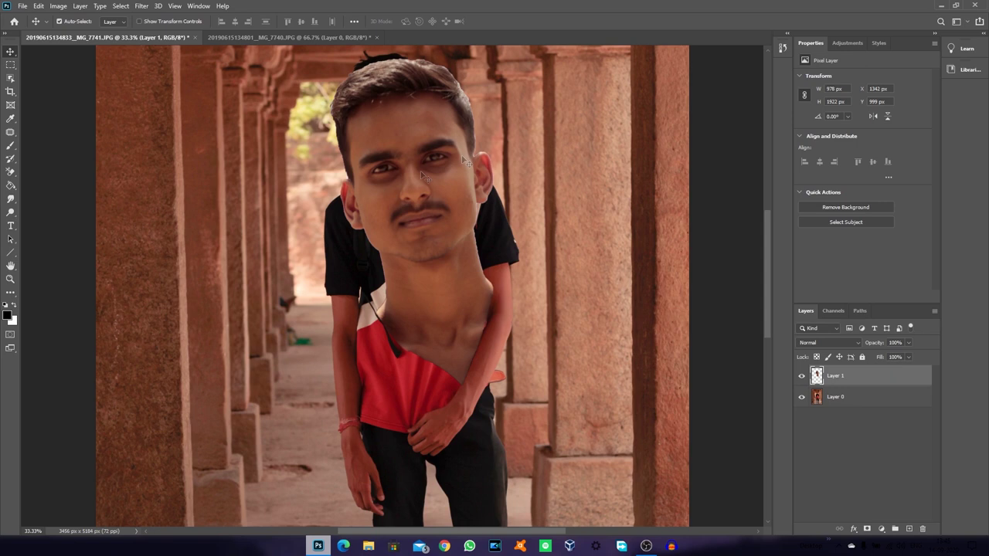
pyautogui.moveTo(493, 56); pyautogui.dragTo(420, 214)
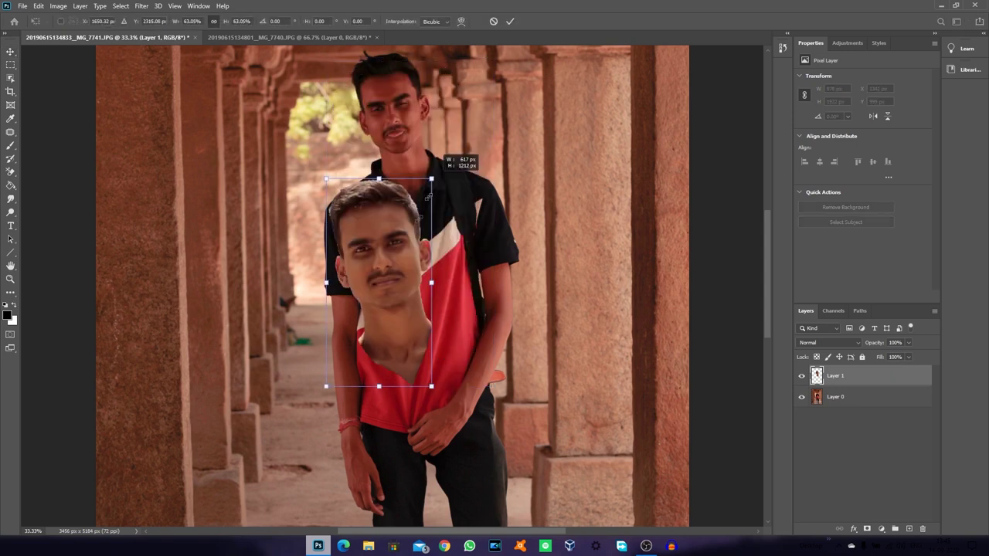
pyautogui.moveTo(363, 272)
pyautogui.mouseDown()
pyautogui.moveTo(328, 116)
pyautogui.moveTo(315, 118)
pyautogui.mouseUp()
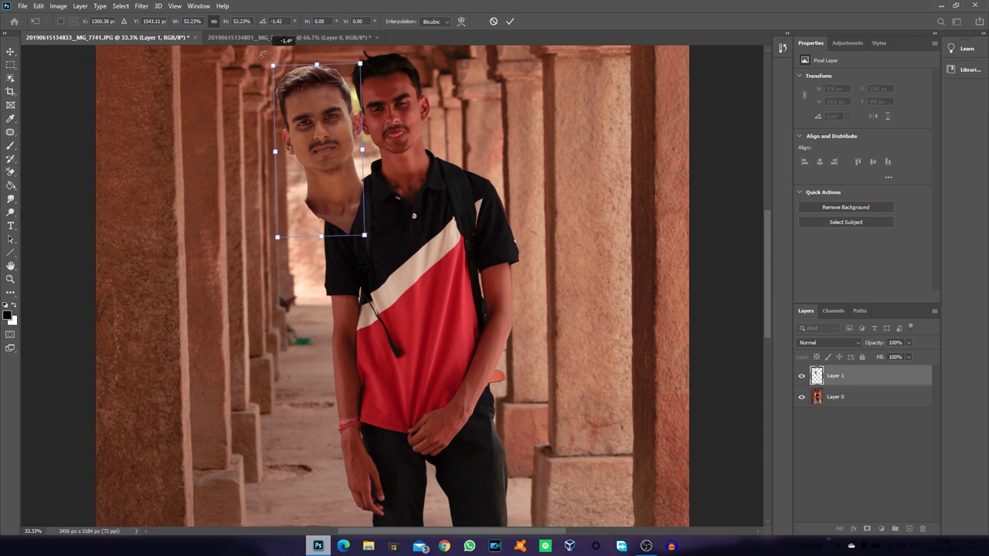
pyautogui.moveTo(285, 87); pyautogui.dragTo(361, 71)
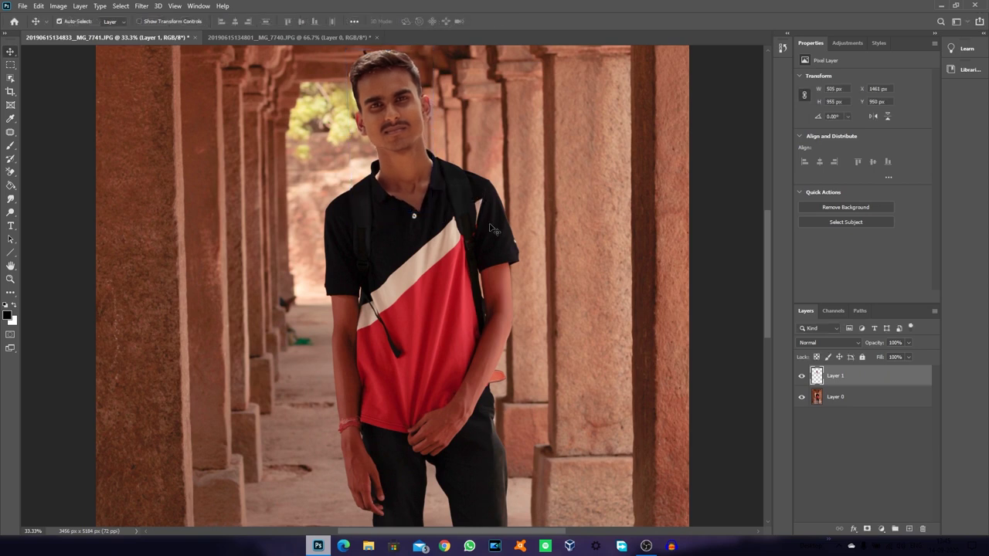
pyautogui.hotkey('ctrl', '-')
pyautogui.hotkey('ctrl', '-')
pyautogui.hotkey('ctrl', '+')
pyautogui.hotkey('ctrl', '+')
pyautogui.hotkey('ctrl', '+')
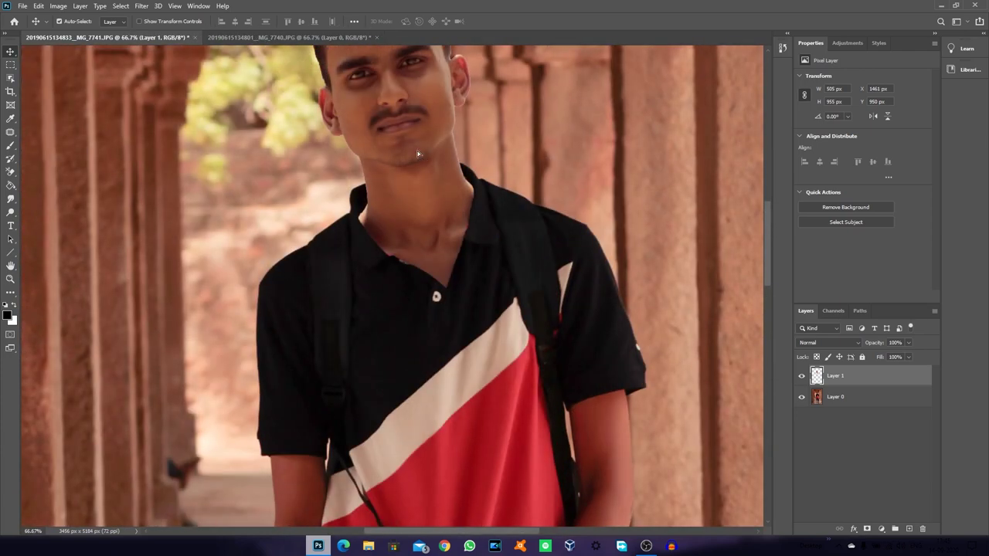
pyautogui.hotkey('ctrl', '-')
pyautogui.hotkey('ctrl', '-')
pyautogui.hotkey('ctrl', '-')
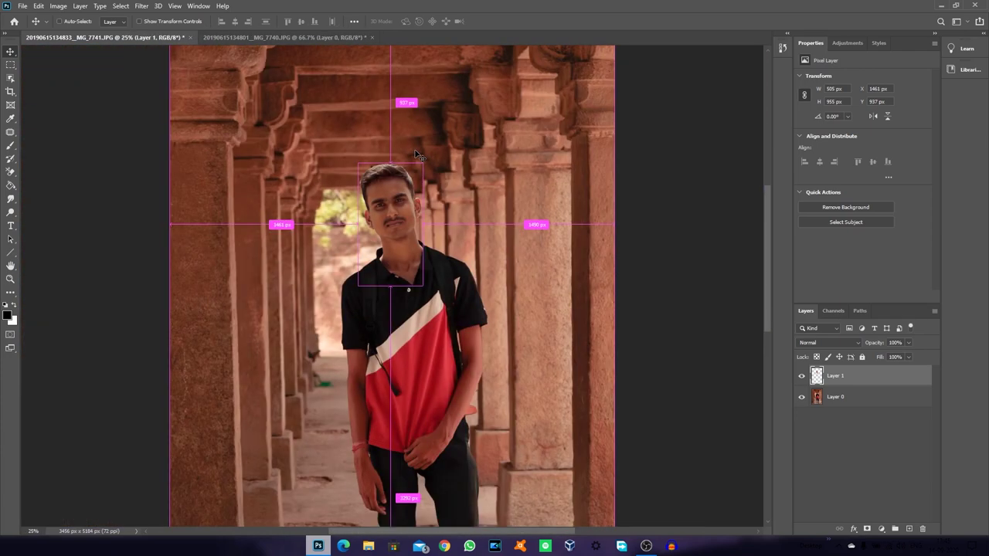
pyautogui.hotkey('ctrl', '-')
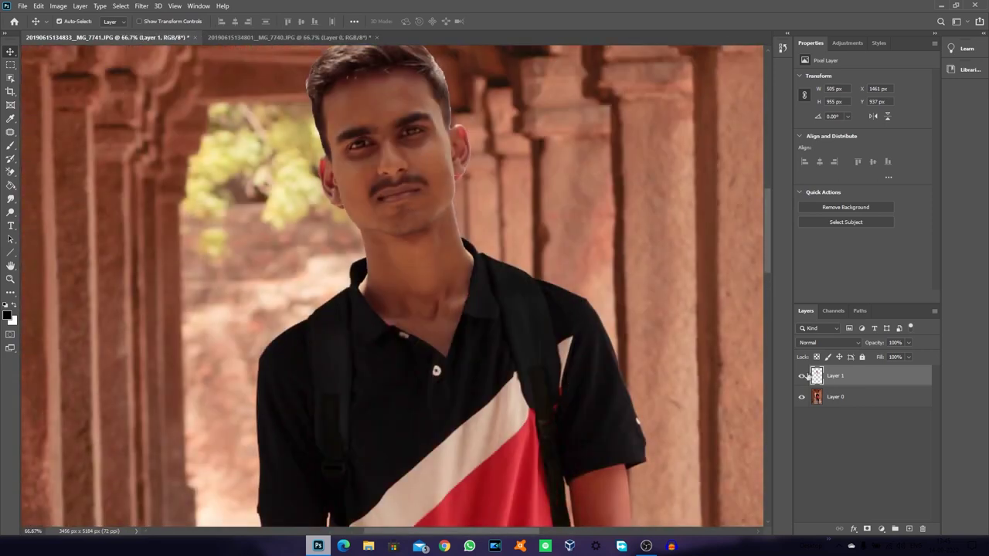
# Step: Hide Layer 1, target Layer 0, and Content-Aware fill a marquee above the hair
pyautogui.click(804, 375)
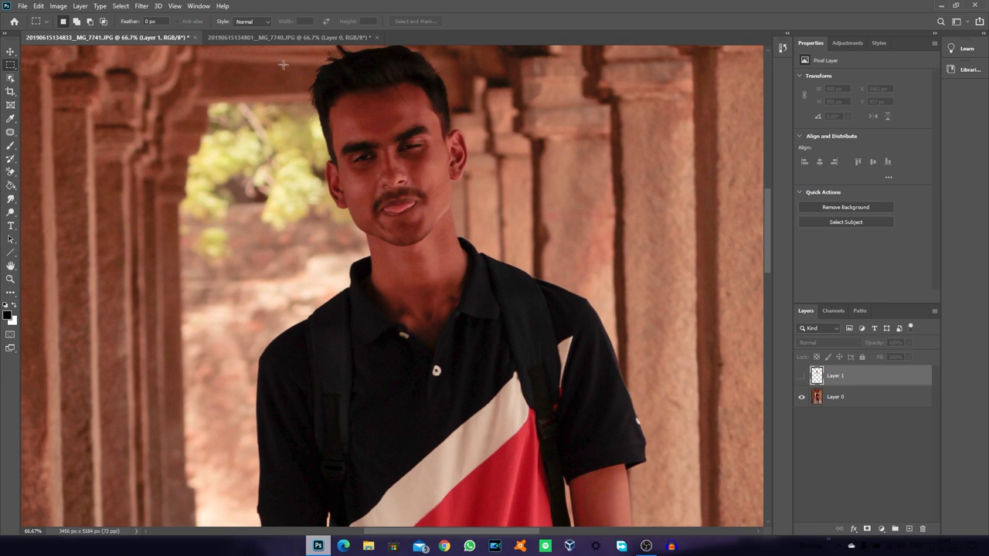
pyautogui.scroll(2, 283, 65)
pyautogui.moveTo(299, 84); pyautogui.dragTo(305, 88)
pyautogui.rightClick(357, 106)
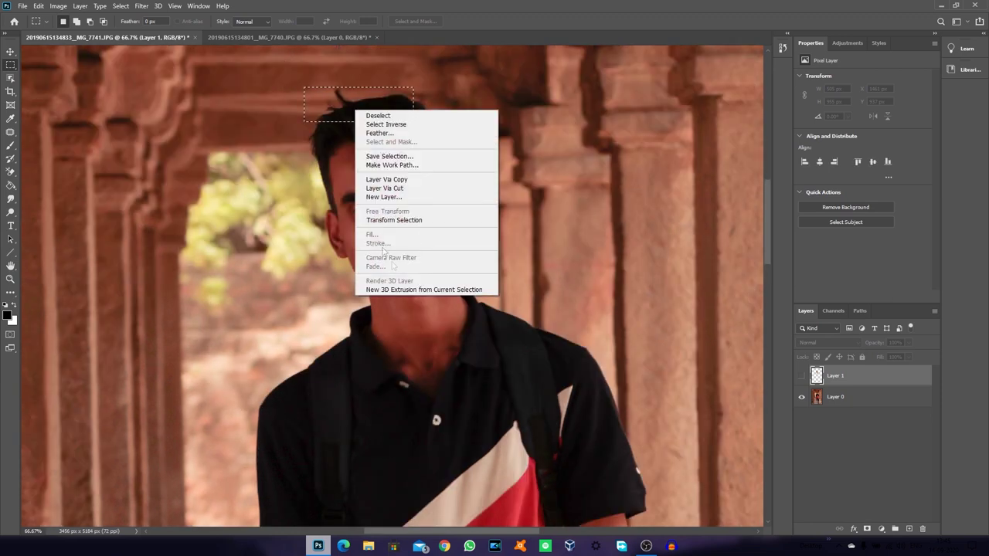
pyautogui.click(812, 456)
pyautogui.rightClick(393, 108)
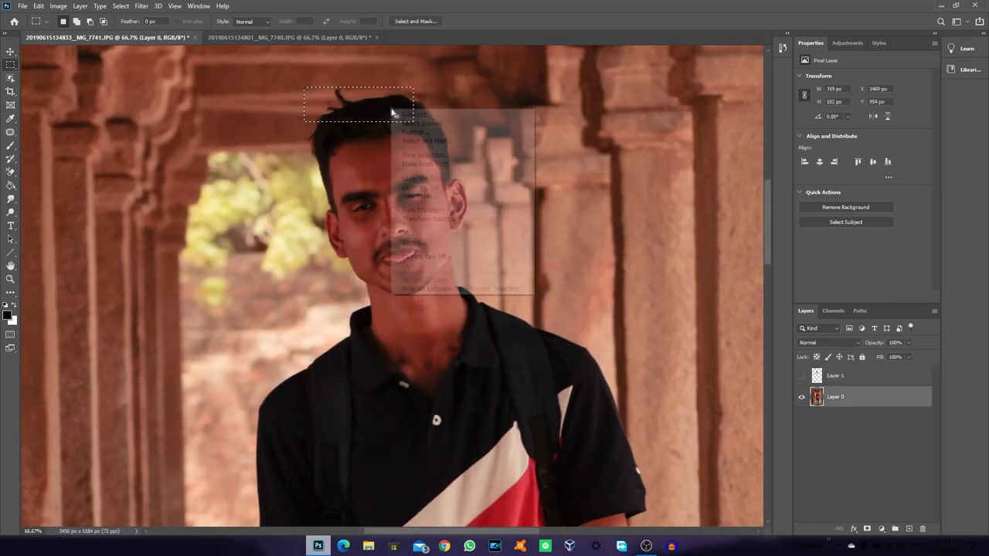
pyautogui.click(421, 231)
pyautogui.click(559, 145)
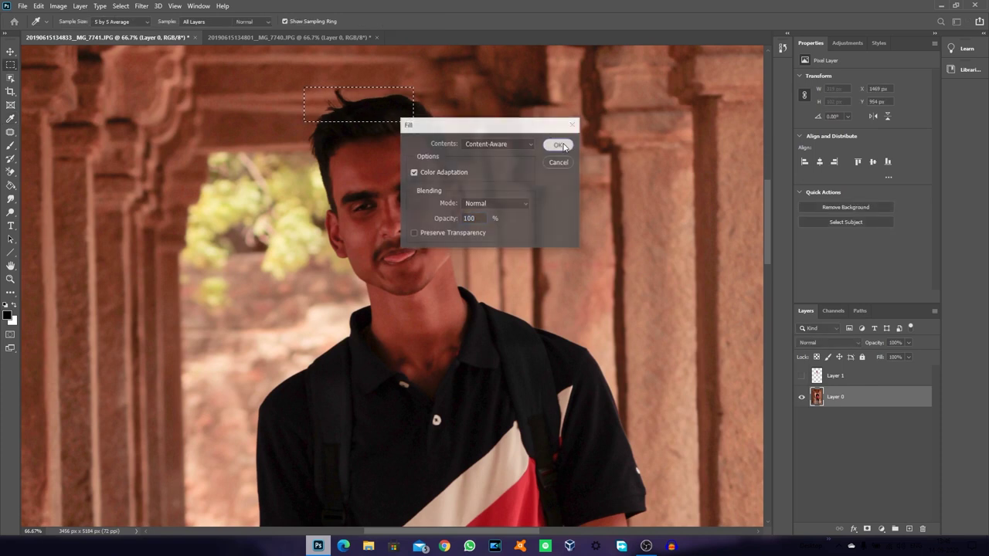
# Step: Content-Aware fill more marquees over the face and beside the head
pyautogui.rightClick(347, 133)
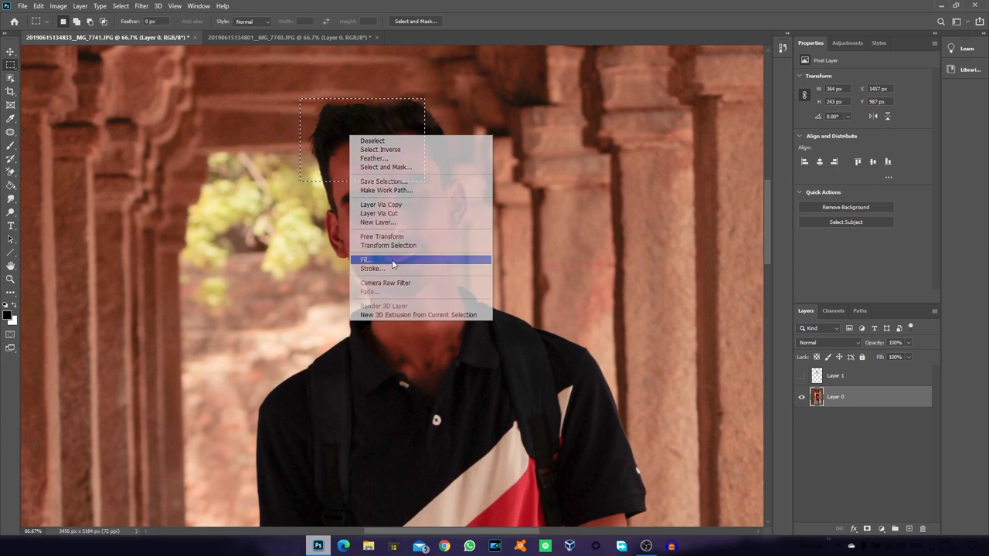
pyautogui.click(370, 257)
pyautogui.press('Return')
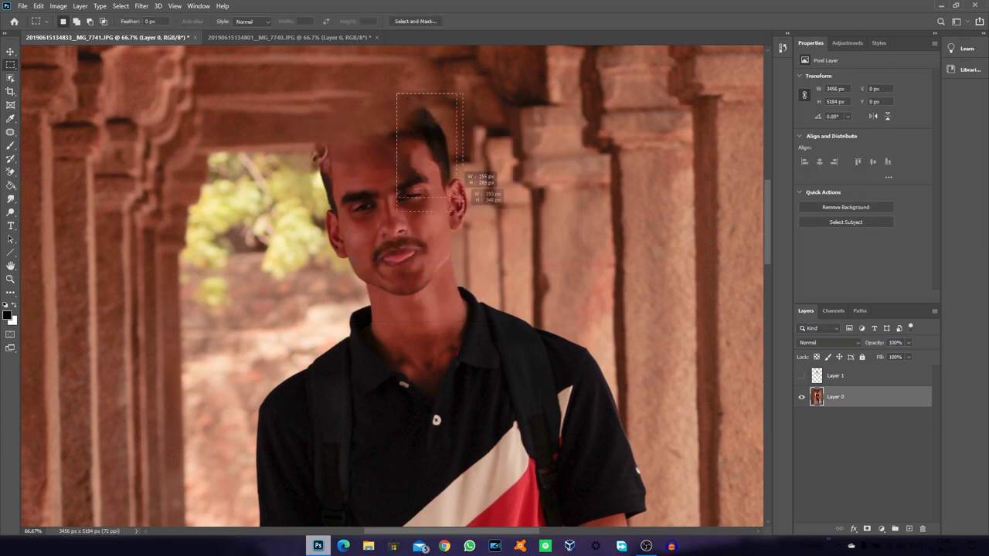
pyautogui.rightClick(419, 194)
pyautogui.click(471, 318)
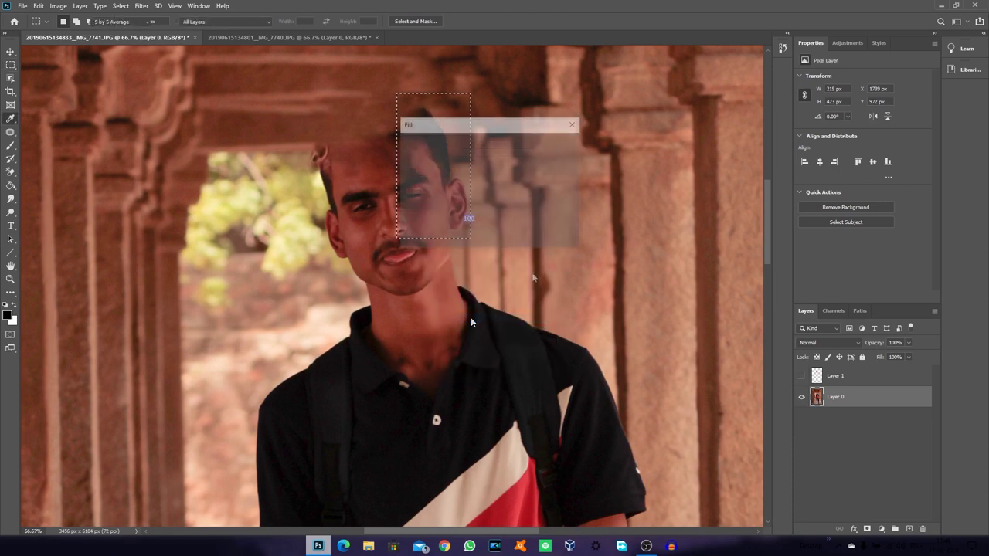
pyautogui.click(554, 144)
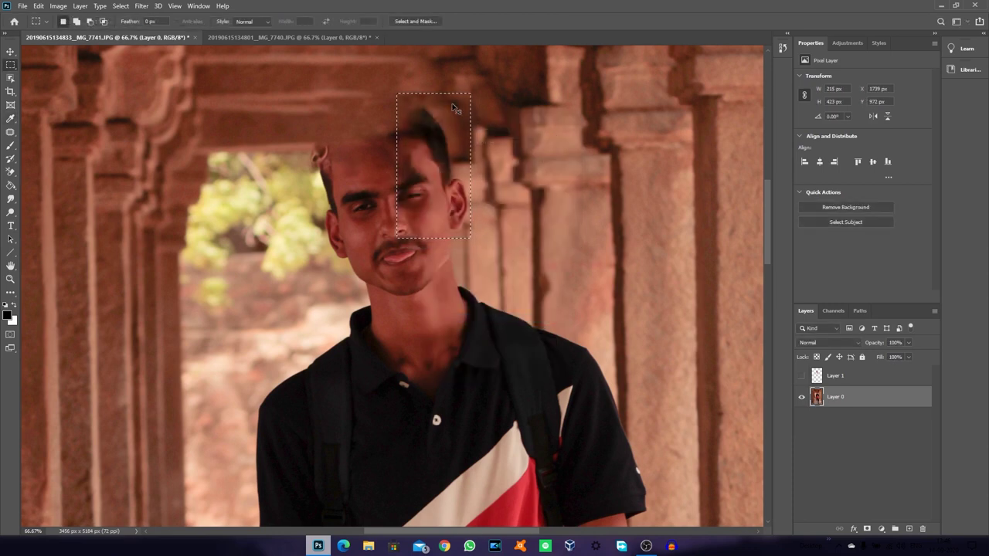
pyautogui.rightClick(441, 191)
pyautogui.click(464, 309)
pyautogui.click(554, 142)
# Step: Content-Aware fill marquees near the ear and over the lower face
pyautogui.moveTo(473, 213); pyautogui.dragTo(427, 156)
pyautogui.rightClick(442, 187)
pyautogui.click(483, 316)
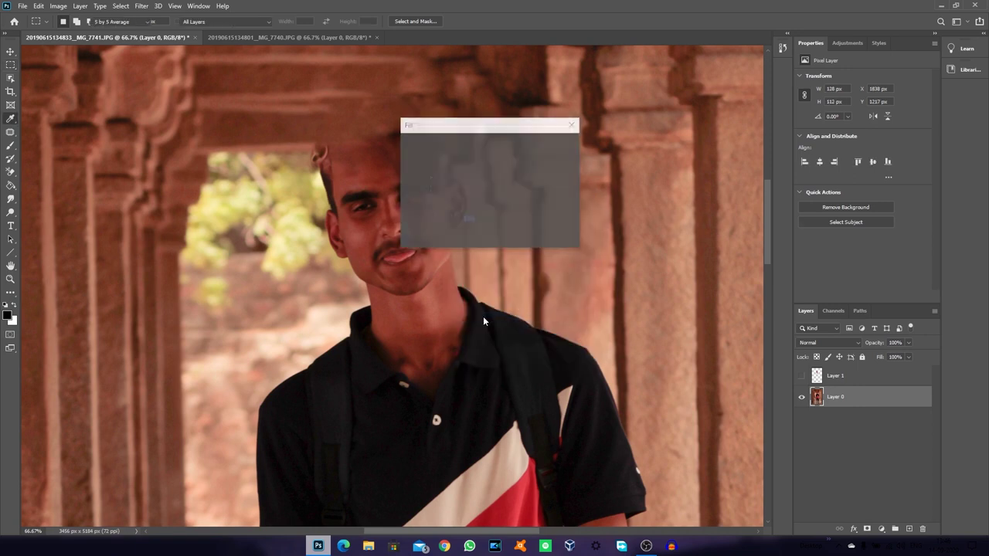
pyautogui.click(559, 139)
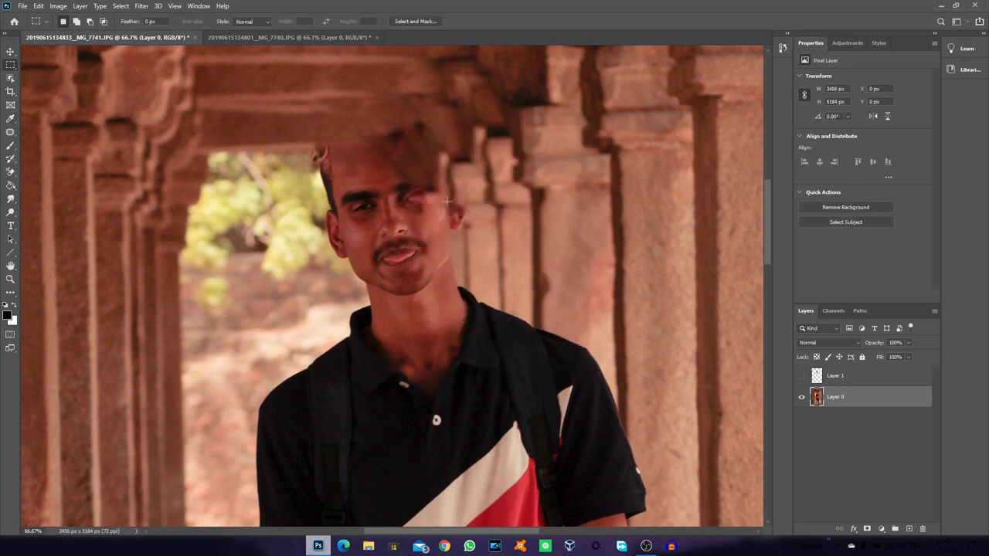
pyautogui.moveTo(341, 232); pyautogui.dragTo(395, 271)
pyautogui.rightClick(343, 238)
pyautogui.click(401, 367)
pyautogui.press('Return')
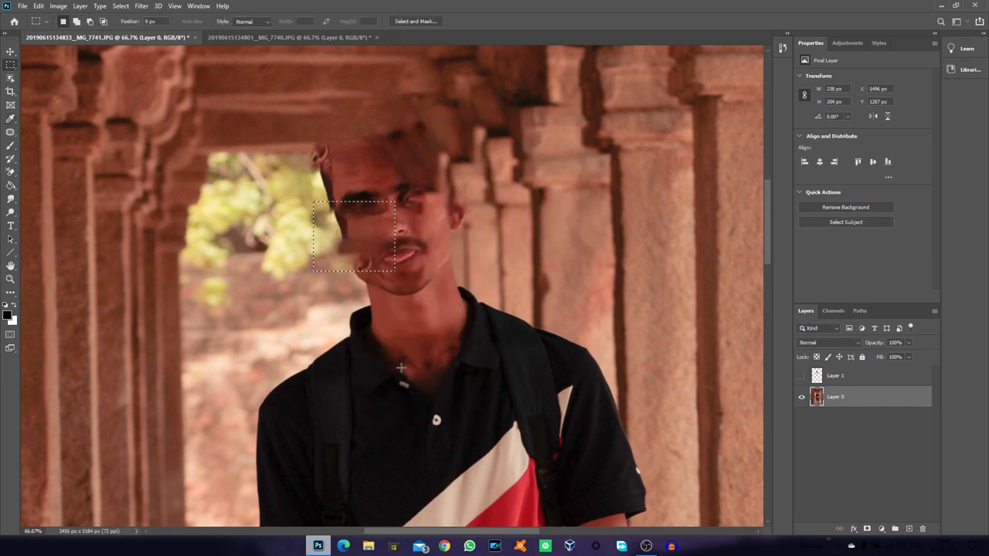
# Step: Content-Aware fill the remaining face and the area around the left ear, then deselect
pyautogui.moveTo(309, 166); pyautogui.dragTo(400, 250)
pyautogui.rightClick(360, 197)
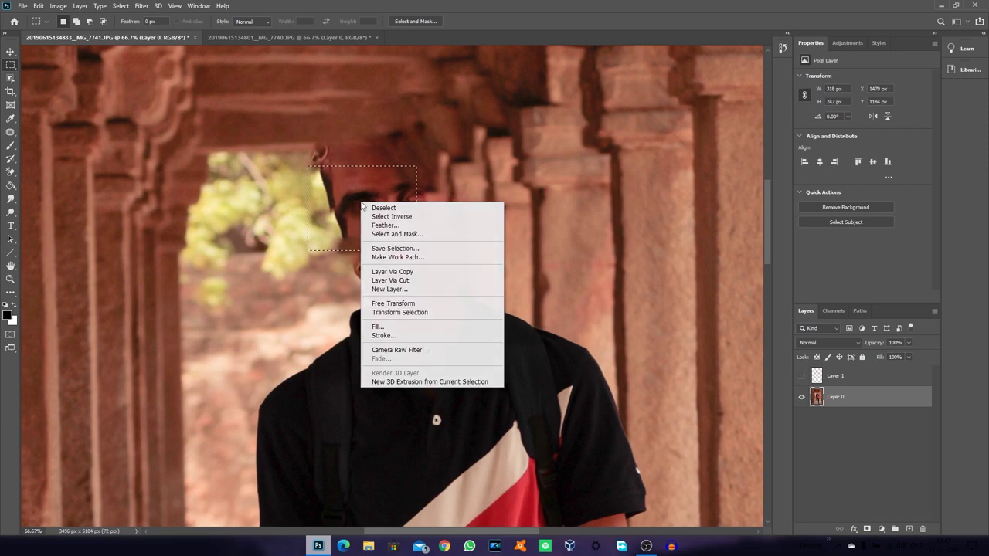
pyautogui.click(421, 327)
pyautogui.click(559, 145)
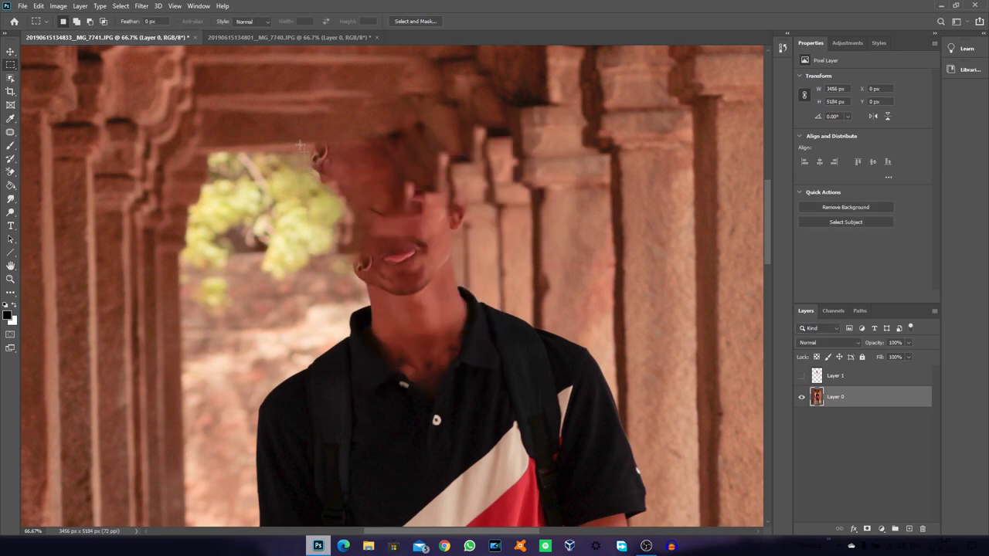
pyautogui.moveTo(295, 147); pyautogui.dragTo(385, 208)
pyautogui.rightClick(331, 167)
pyautogui.click(364, 298)
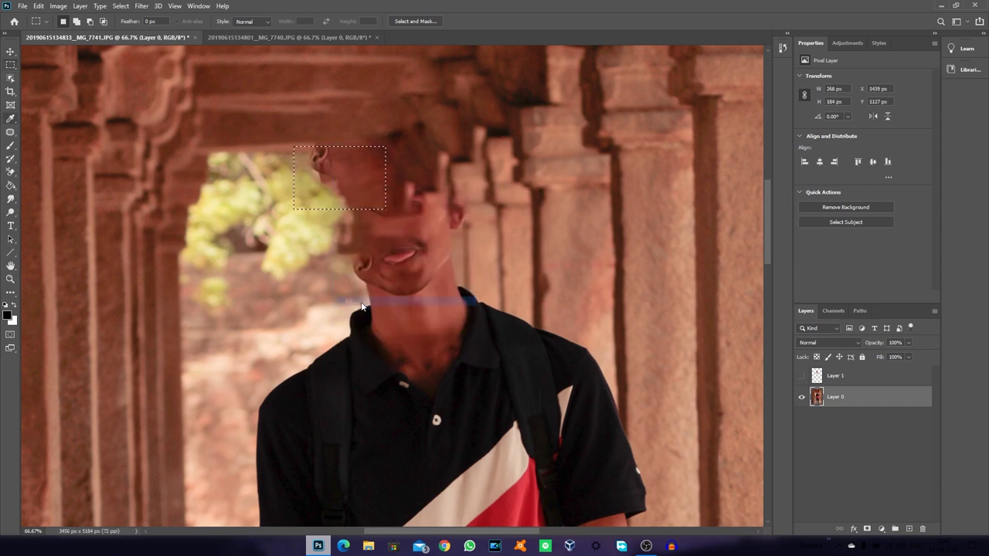
pyautogui.press('Return')
pyautogui.hotkey('ctrl', 'd')
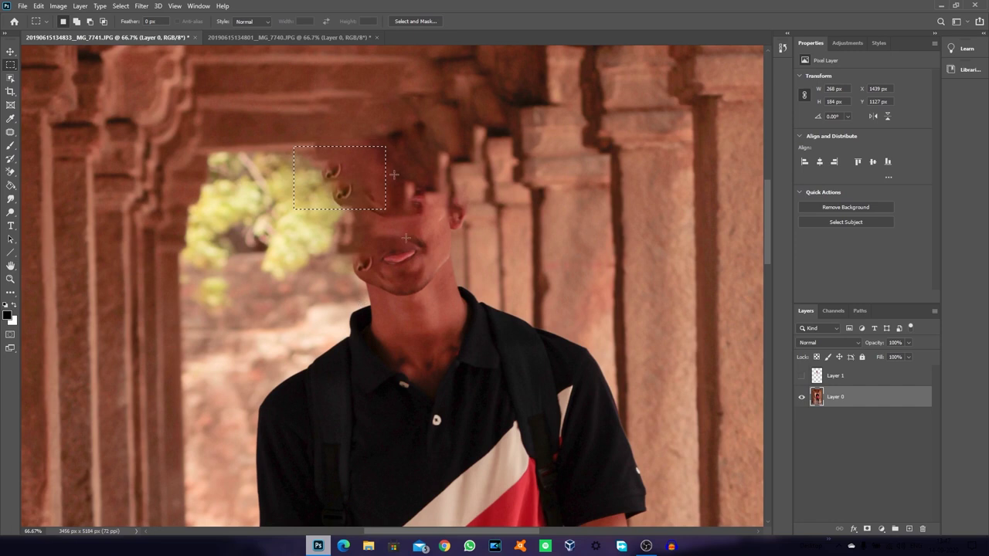
# Step: Cycle through the healing and stamp tools to select the Clone Stamp tool
pyautogui.click(10, 292)
pyautogui.click(54, 305)
pyautogui.keyDown('alt'); pyautogui.click(265, 191); pyautogui.keyUp('alt')
pyautogui.press('Return')
pyautogui.click(10, 292)
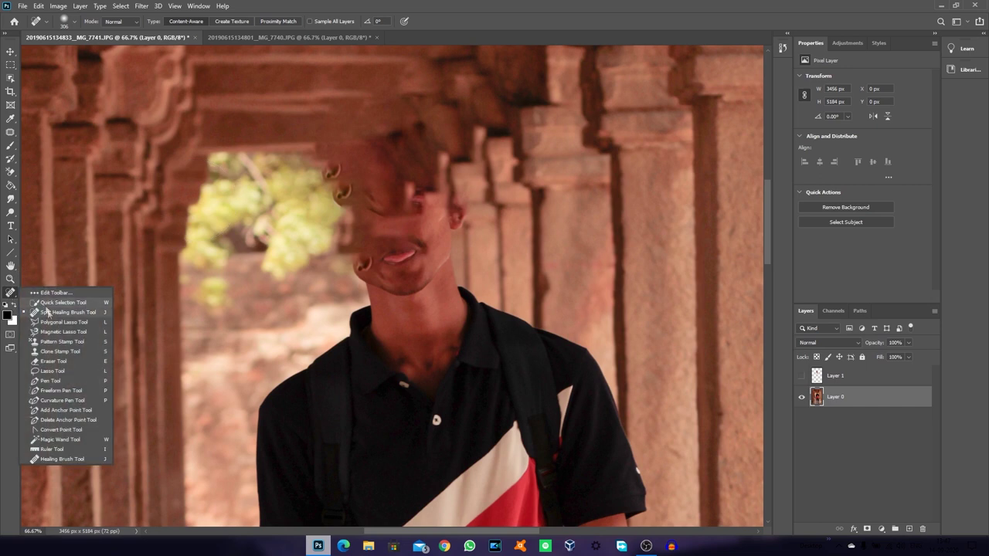
pyautogui.click(77, 342)
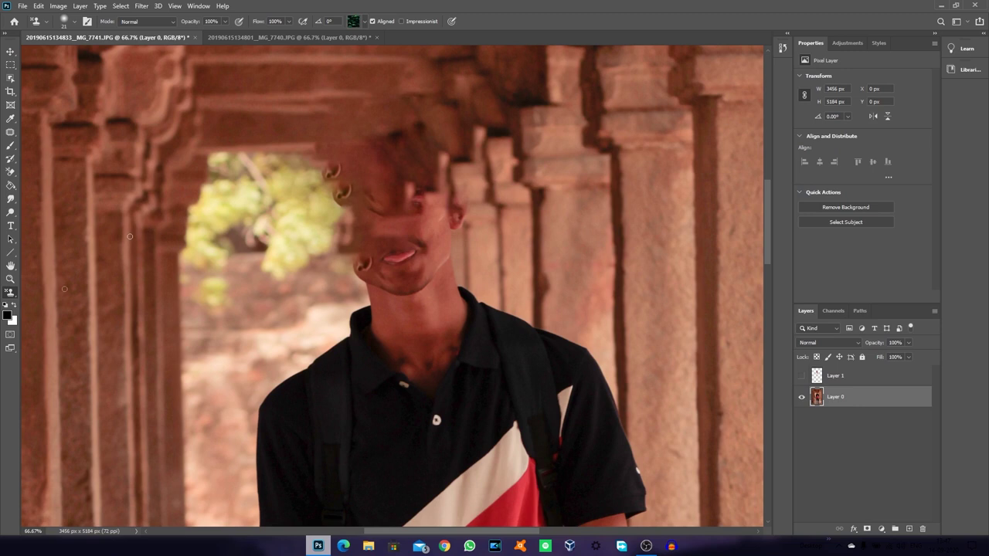
pyautogui.click(10, 292)
pyautogui.click(61, 348)
# Step: Sample the background and clone foliage over the upper-left face and forehead
pyautogui.keyDown('alt'); pyautogui.click(279, 187); pyautogui.keyUp('alt')
pyautogui.moveTo(379, 193); pyautogui.dragTo(267, 148)
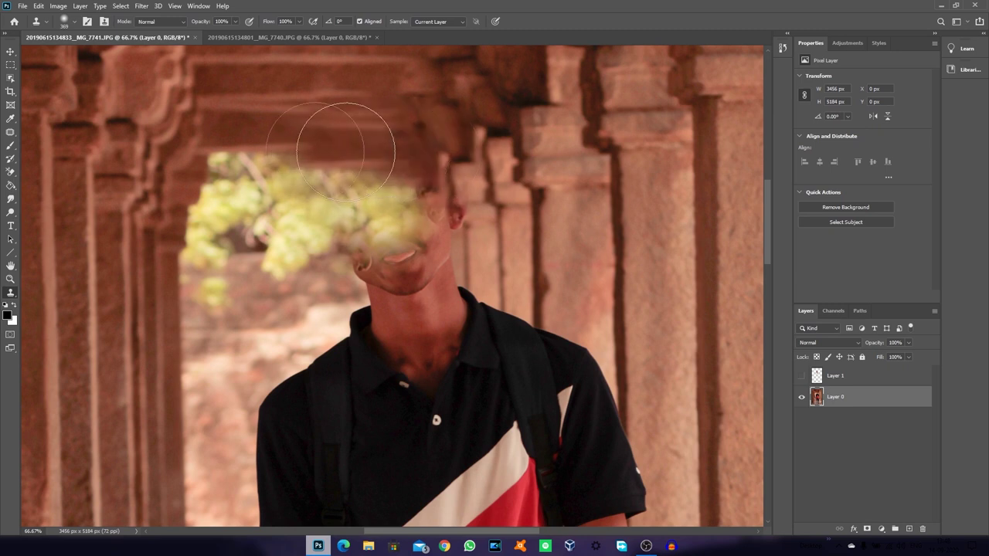
pyautogui.hotkey('ctrl', 'z')
pyautogui.hotkey('ctrl', 'z')
pyautogui.hotkey('ctrl', 'z')
pyautogui.hotkey('ctrl', 'z')
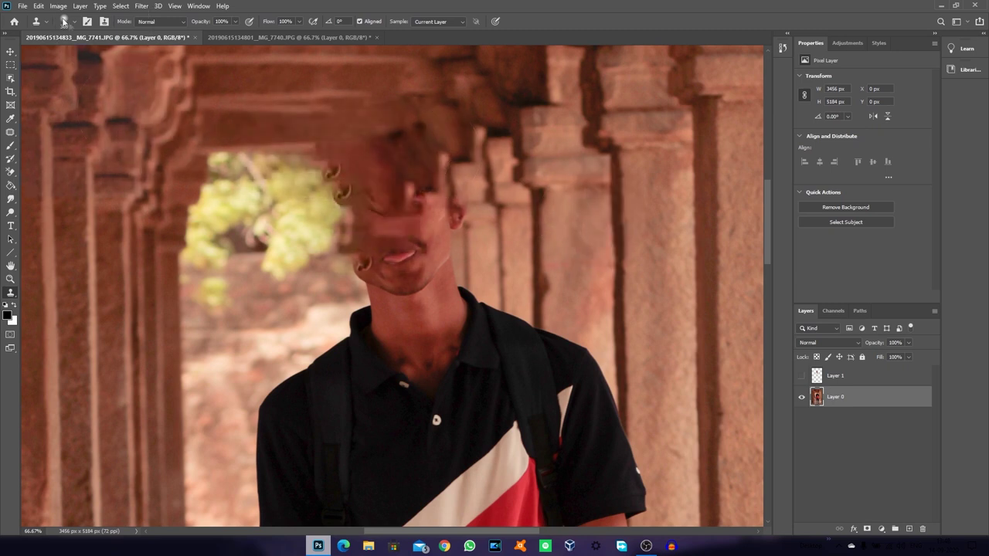
pyautogui.click(70, 21)
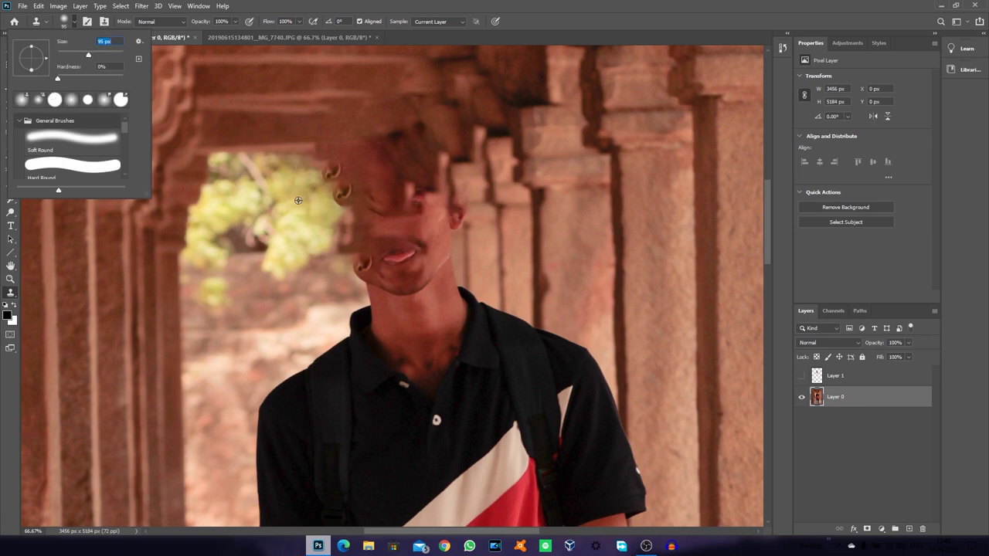
pyautogui.moveTo(339, 176); pyautogui.dragTo(347, 241)
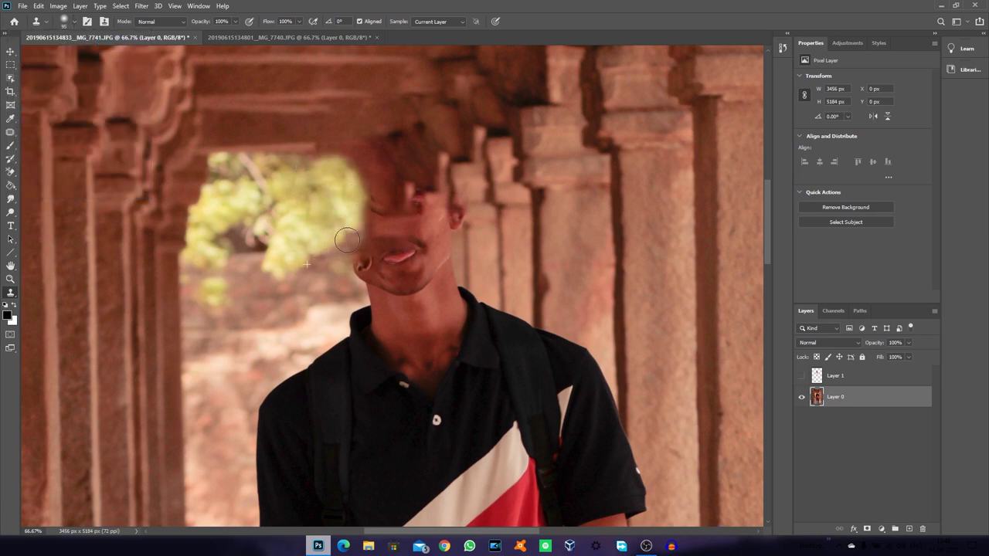
pyautogui.moveTo(366, 193); pyautogui.dragTo(376, 210)
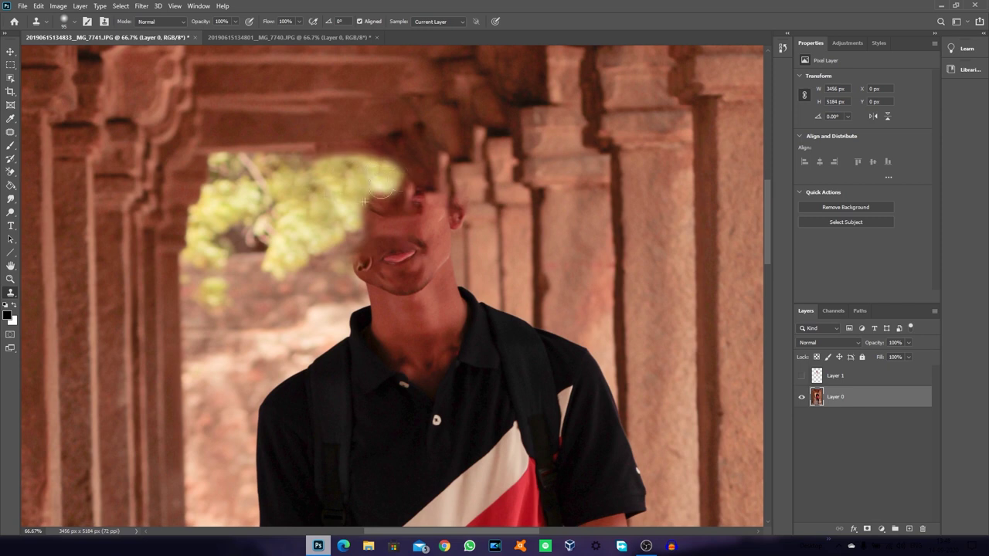
pyautogui.rightClick(386, 193)
pyautogui.press('Escape')
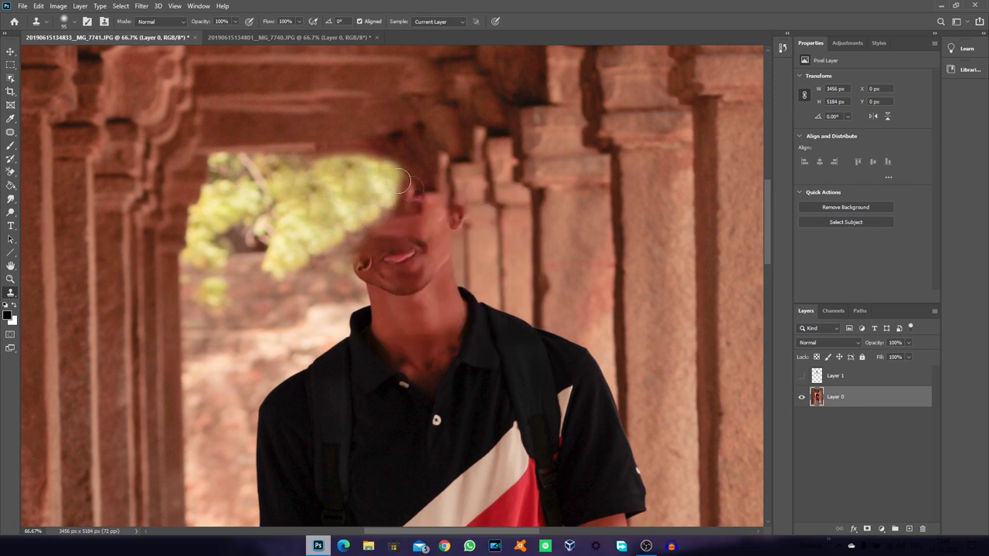
# Step: Clone pillar and foliage texture over the hair top and remaining head
pyautogui.moveTo(441, 175); pyautogui.dragTo(453, 210)
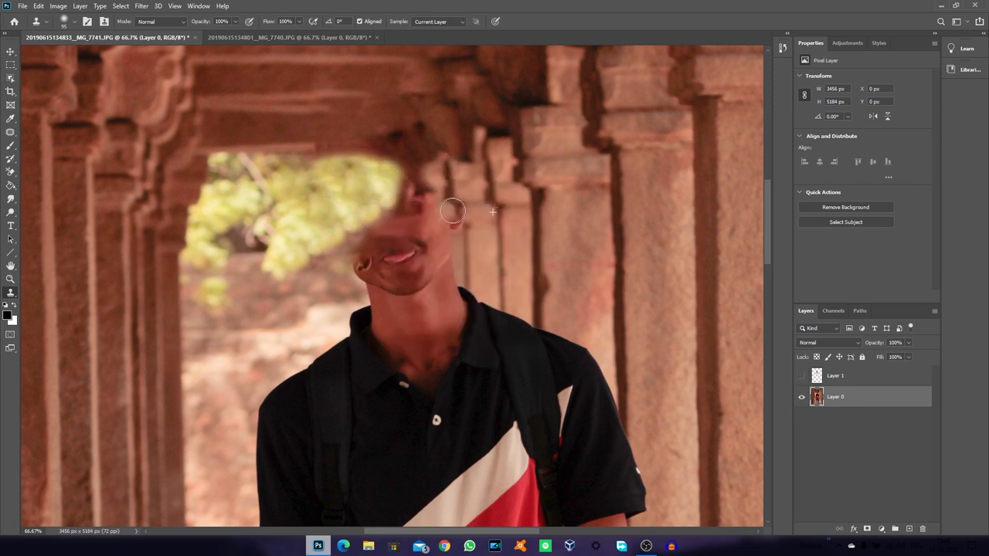
pyautogui.moveTo(308, 141); pyautogui.dragTo(386, 147)
pyautogui.moveTo(302, 147); pyautogui.dragTo(406, 151)
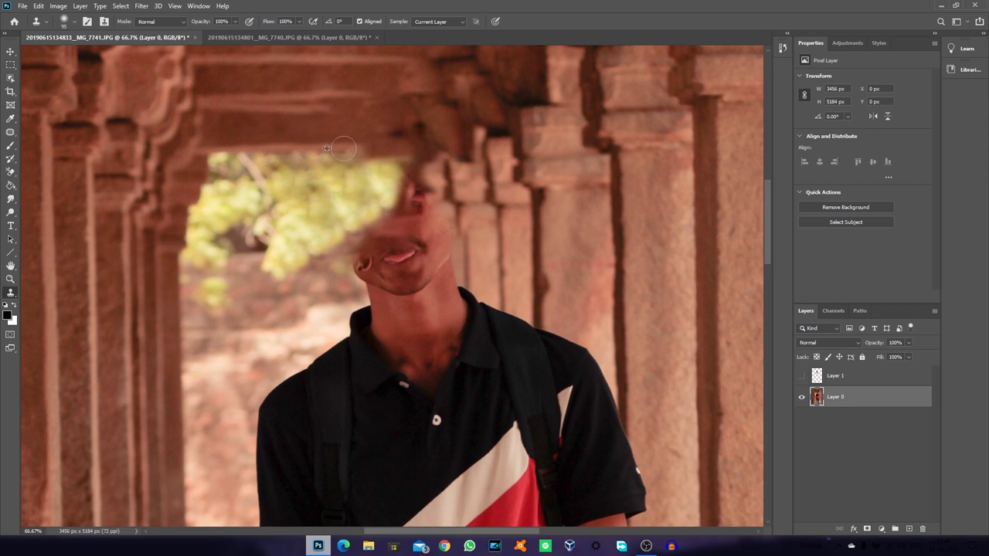
pyautogui.moveTo(340, 146)
pyautogui.mouseDown()
pyautogui.moveTo(423, 147)
pyautogui.moveTo(442, 158)
pyautogui.mouseUp()
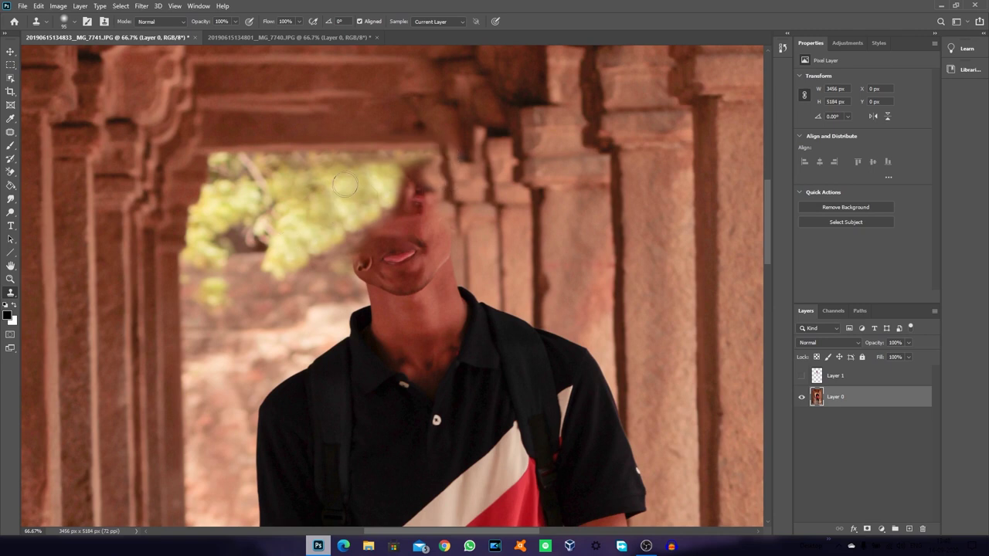
pyautogui.moveTo(395, 175); pyautogui.dragTo(381, 215)
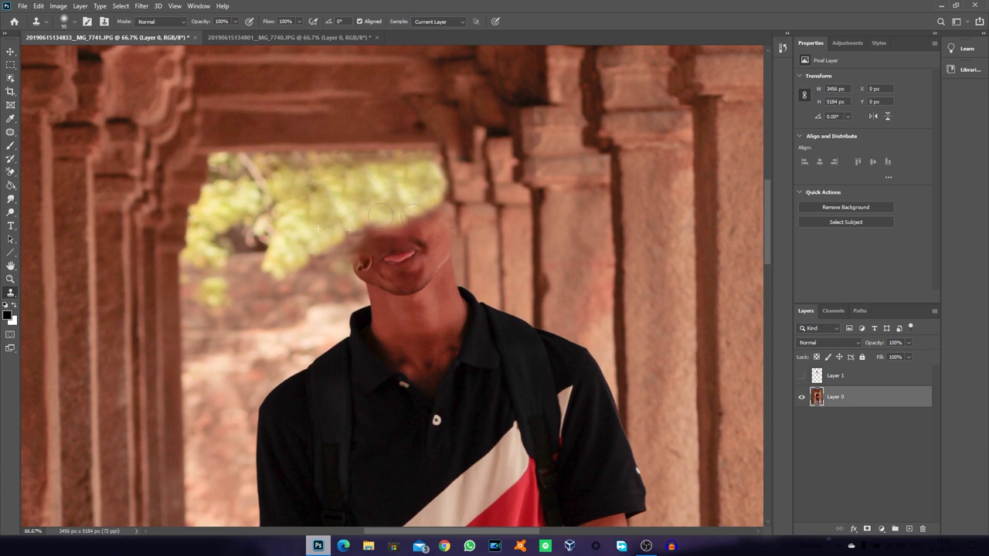
pyautogui.moveTo(406, 283)
pyautogui.mouseDown()
pyautogui.moveTo(421, 269)
pyautogui.moveTo(412, 247)
pyautogui.moveTo(440, 220)
pyautogui.mouseUp()
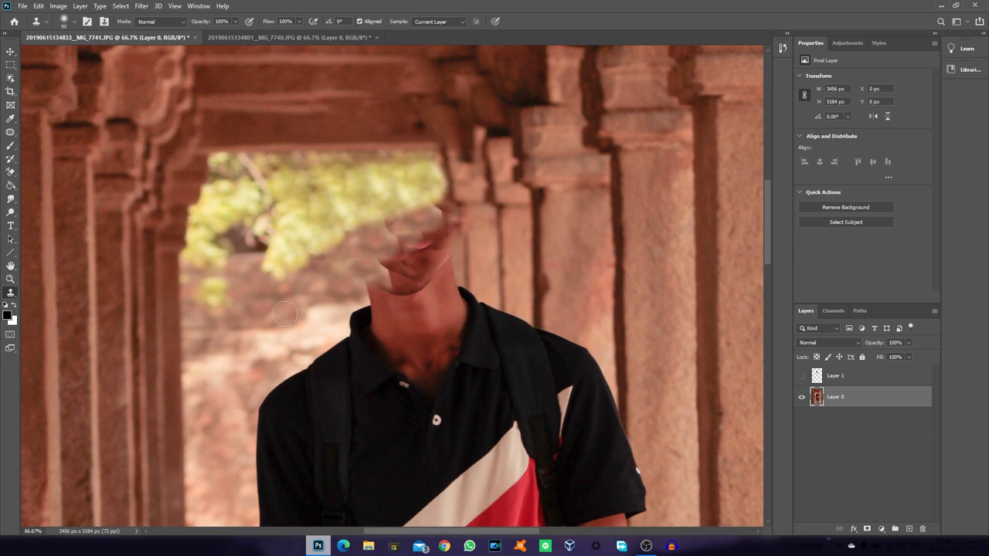
pyautogui.moveTo(396, 266); pyautogui.dragTo(411, 221)
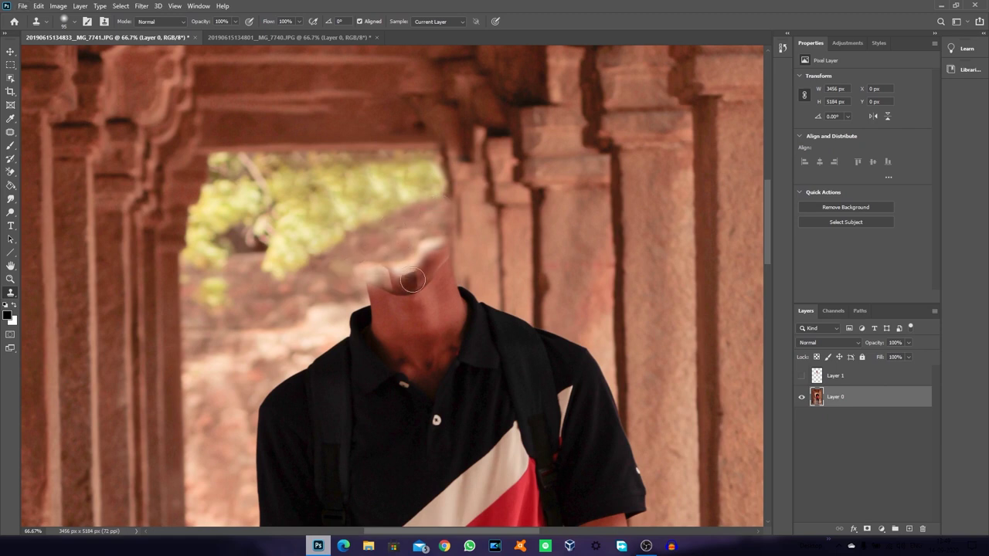
# Step: Show and select Layer 1, choose the Eraser, and lower the layer's opacity to 40%
pyautogui.click(800, 376)
pyautogui.click(800, 376)
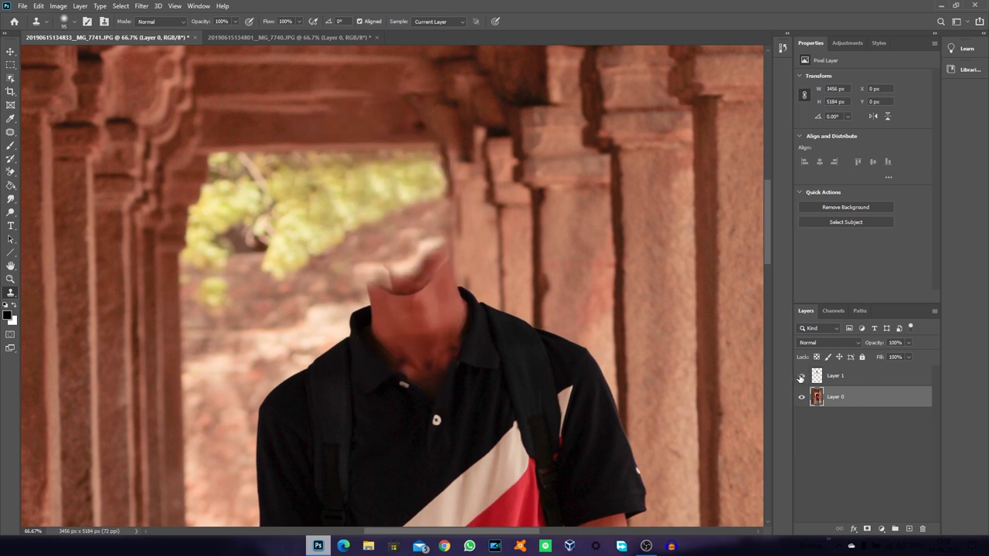
pyautogui.click(835, 375)
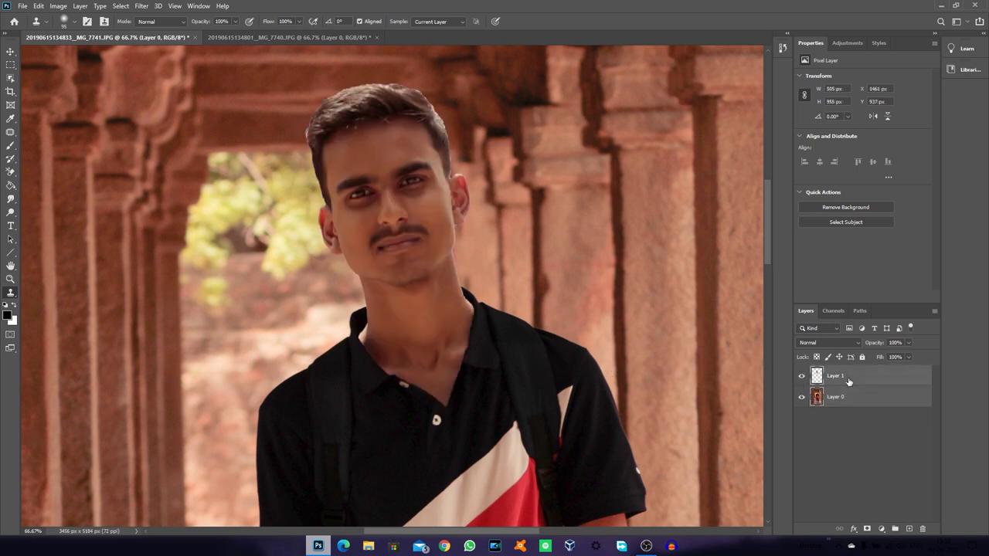
pyautogui.rightClick(10, 299)
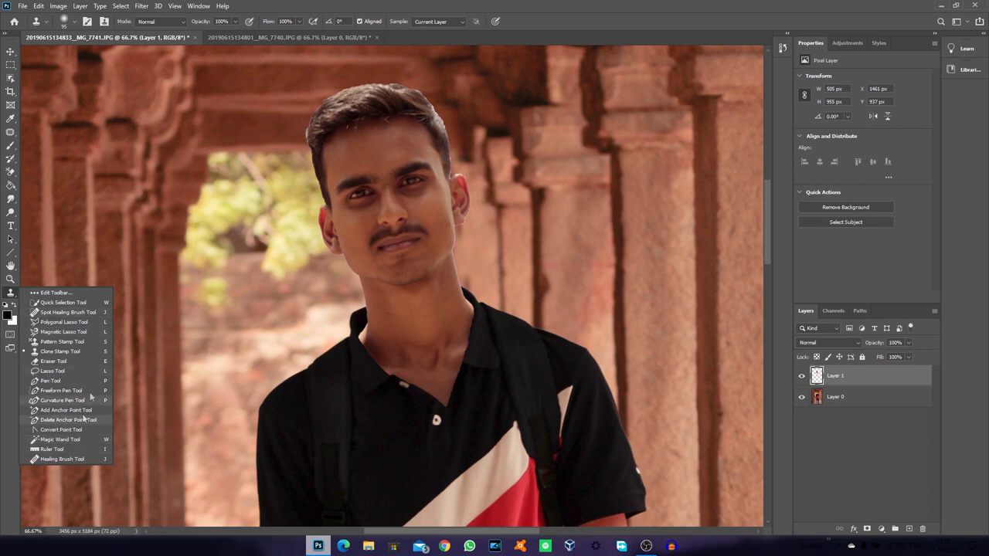
pyautogui.click(62, 361)
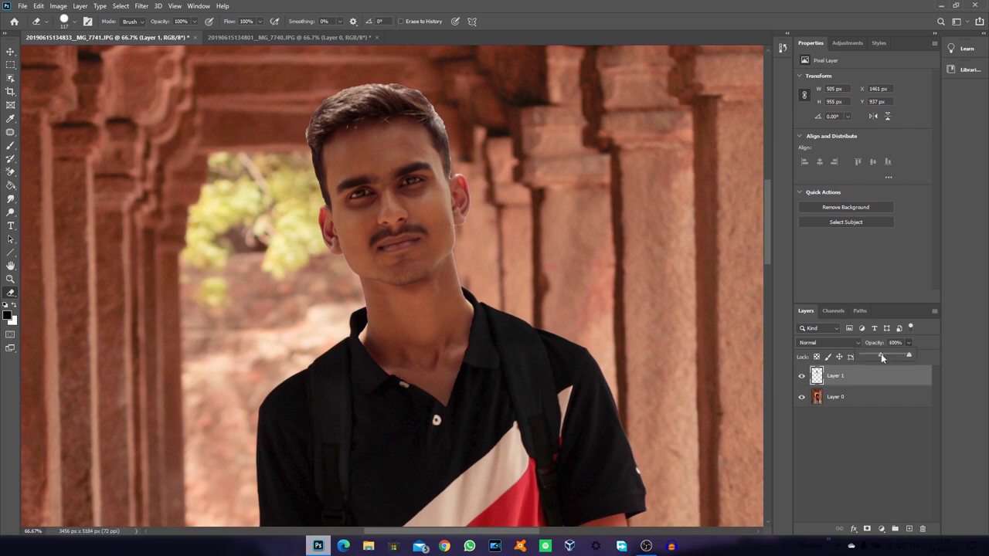
pyautogui.click(881, 357)
pyautogui.moveTo(461, 399); pyautogui.dragTo(464, 404)
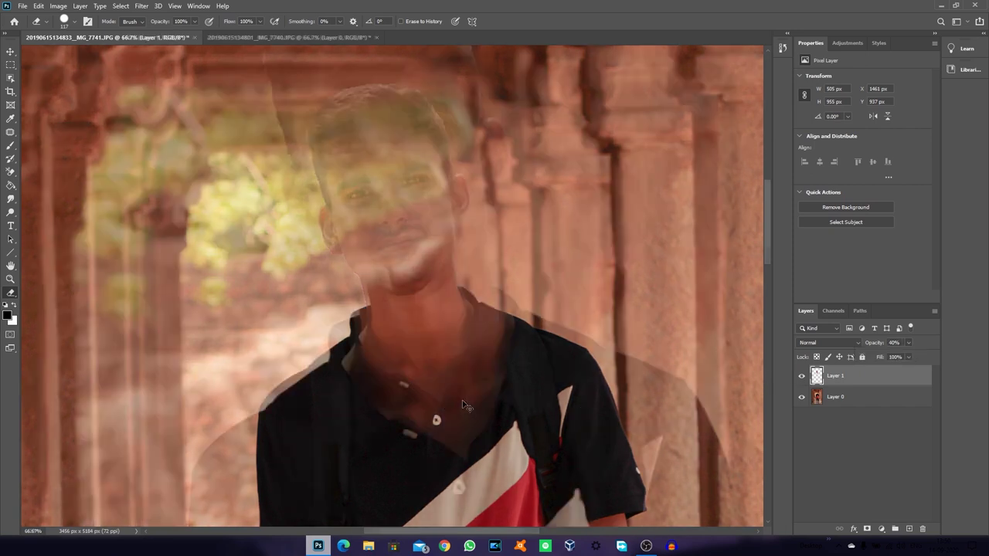
pyautogui.scroll(2, 463, 402)
pyautogui.scroll(1, 464, 402)
pyautogui.scroll(1, 464, 406)
# Step: Erase excess collar and skin from Layer 1, checking the result at 10% opacity
pyautogui.moveTo(605, 309)
pyautogui.mouseDown()
pyautogui.moveTo(637, 221)
pyautogui.moveTo(662, 188)
pyautogui.moveTo(629, 236)
pyautogui.mouseUp()
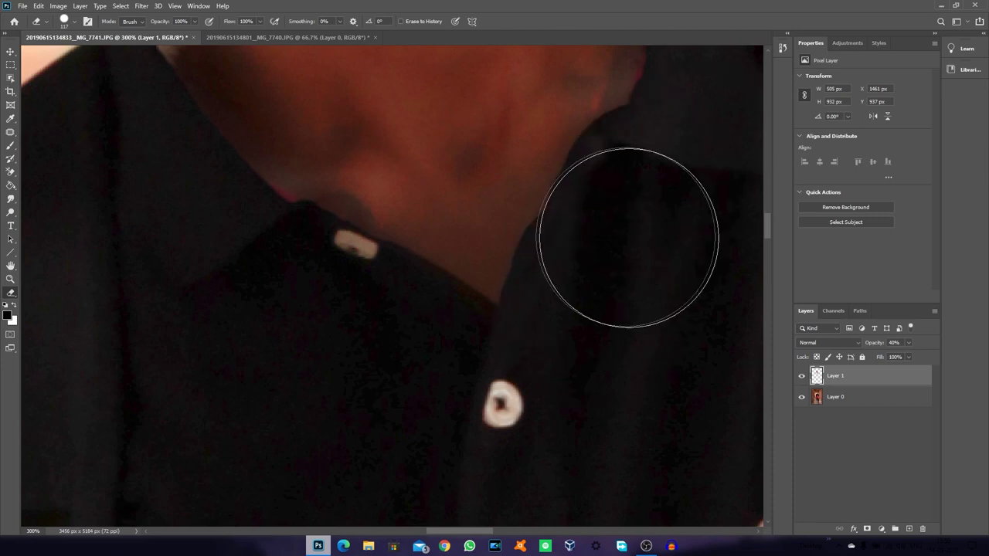
pyautogui.click(801, 377)
pyautogui.click(801, 376)
pyautogui.moveTo(891, 356); pyautogui.dragTo(885, 356)
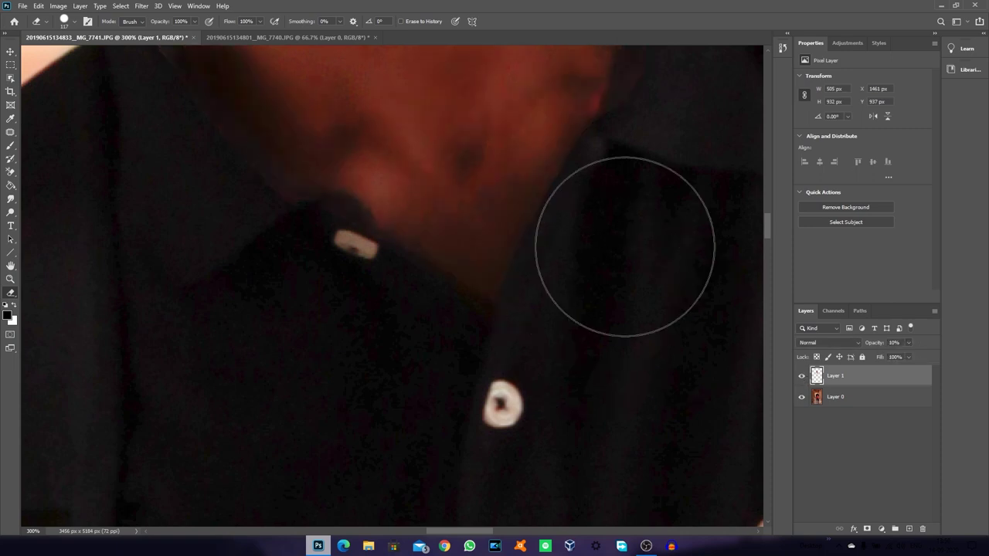
pyautogui.scroll(3, 653, 191)
pyautogui.hscroll(2, 653, 191)
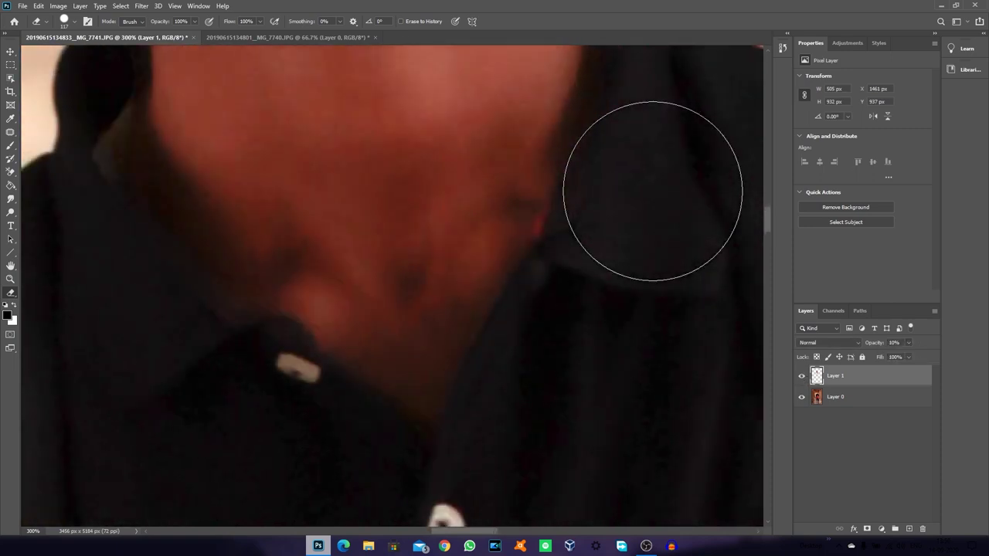
pyautogui.scroll(2, 653, 191)
pyautogui.hscroll(1, 653, 190)
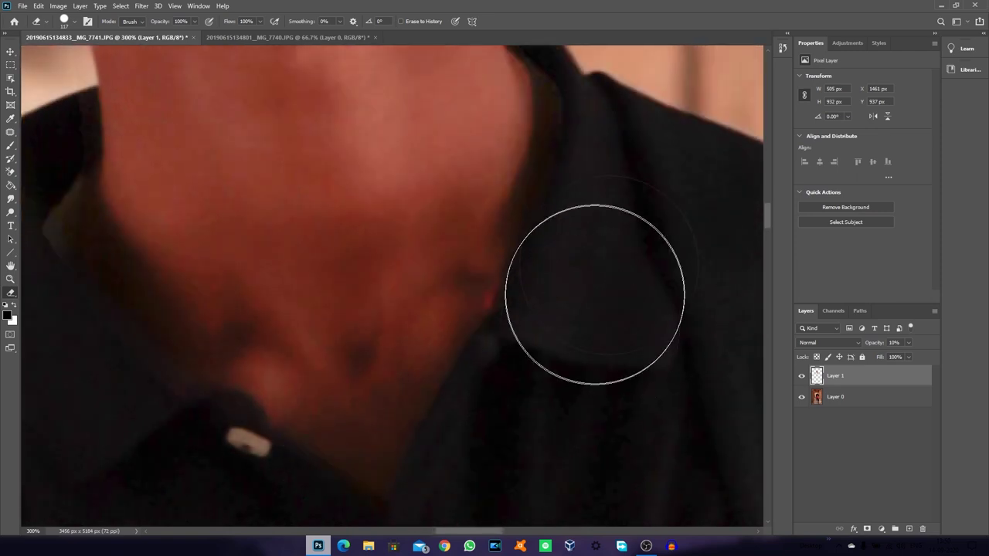
pyautogui.scroll(2, 639, 240)
pyautogui.scroll(1, 641, 208)
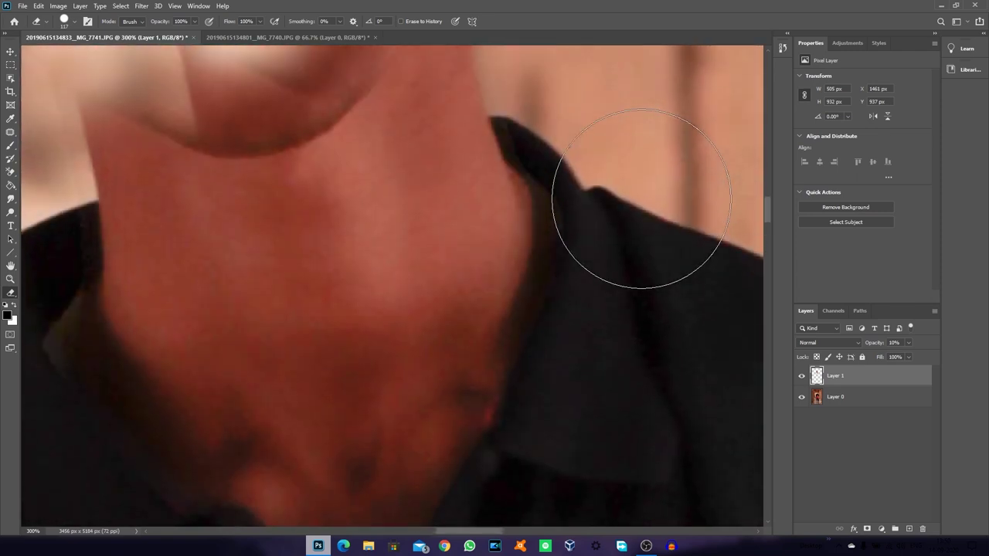
pyautogui.hscroll(-1, 385, 180)
pyautogui.scroll(-1, 385, 180)
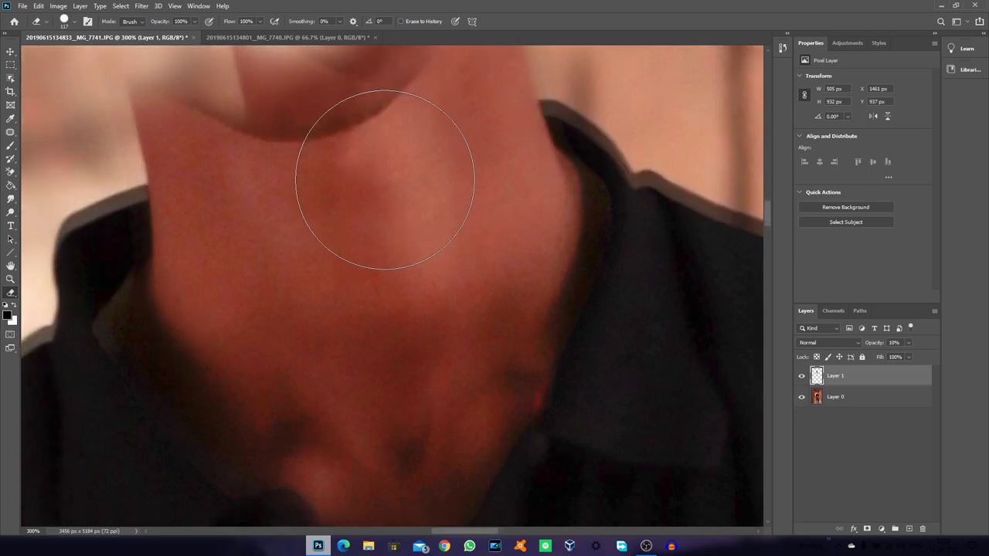
pyautogui.scroll(-1, 385, 180)
pyautogui.scroll(2, 375, 183)
pyautogui.hscroll(-2, 383, 180)
pyautogui.scroll(-1, 284, 250)
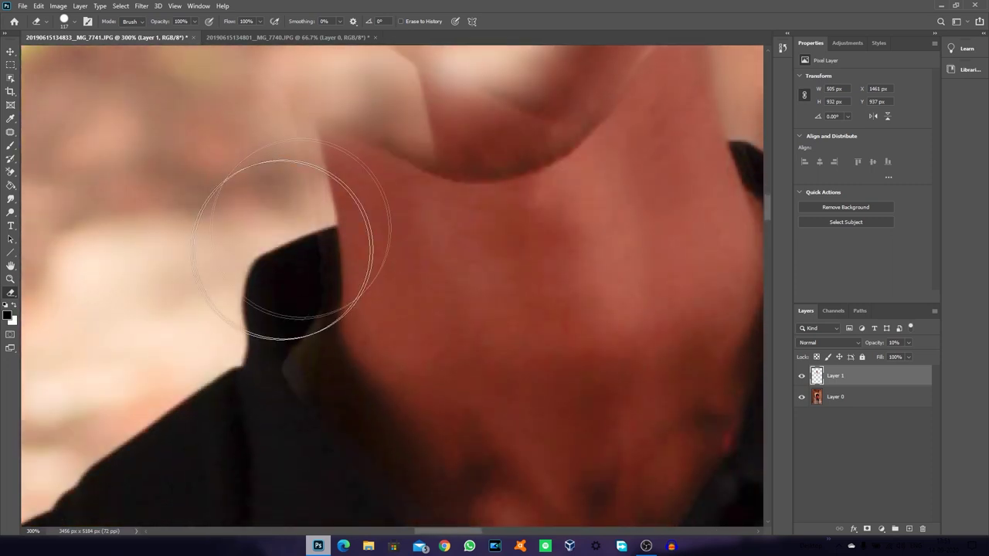
pyautogui.scroll(-3, 162, 343)
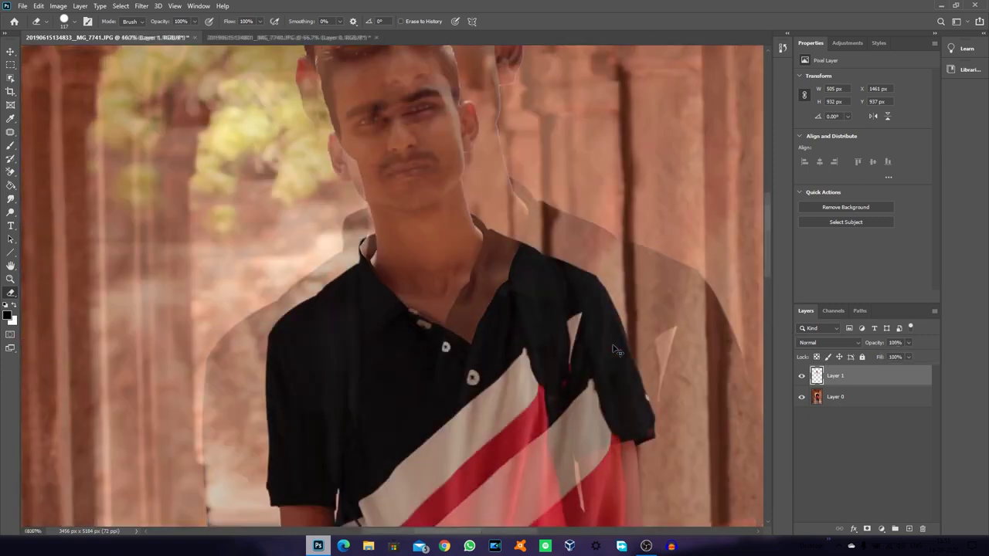
# Step: Scale Layer 1's head to about 97% and tilt it about 1.4°, committing the transform
pyautogui.hotkey('ctrl', '-')
pyautogui.hotkey('ctrl', '-')
pyautogui.hotkey('ctrl', '-')
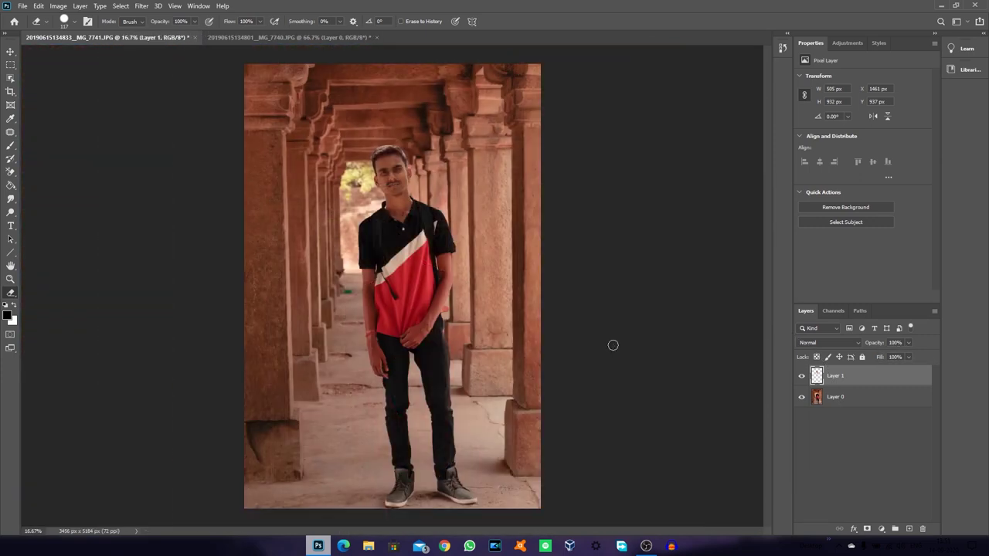
pyautogui.hotkey('ctrl', 't')
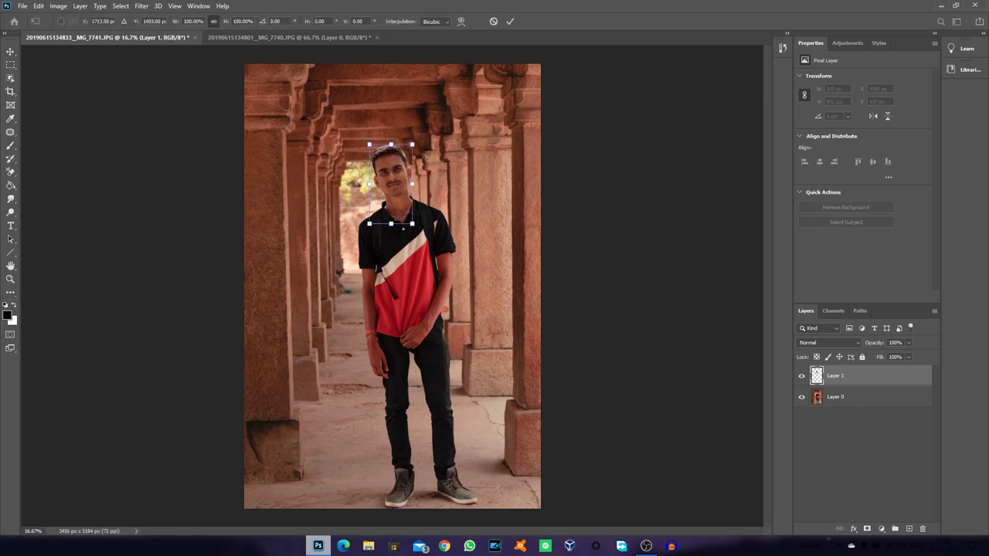
pyautogui.moveTo(412, 144); pyautogui.dragTo(410, 147)
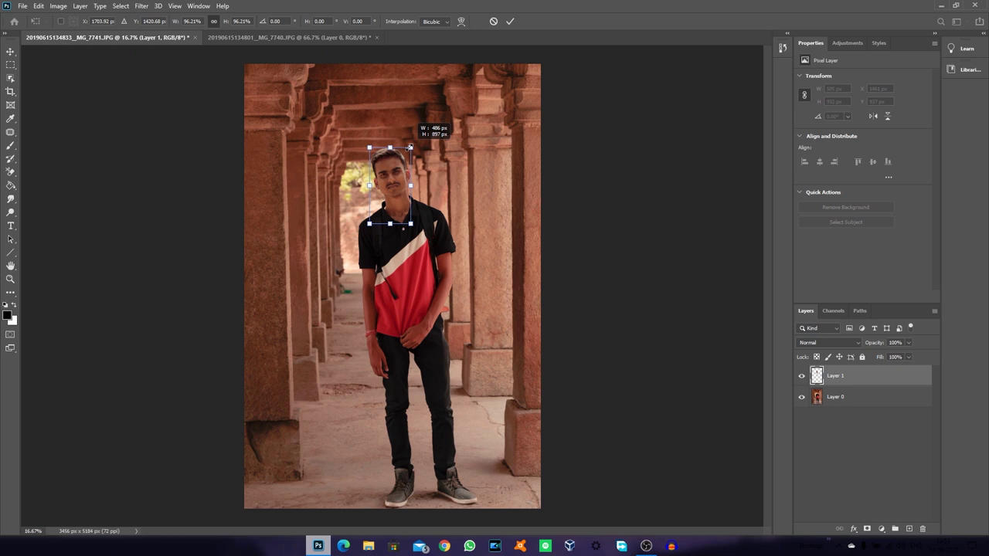
pyautogui.moveTo(410, 146); pyautogui.dragTo(410, 147)
pyautogui.hotkey('ctrl', '+')
pyautogui.hotkey('ctrl', '+')
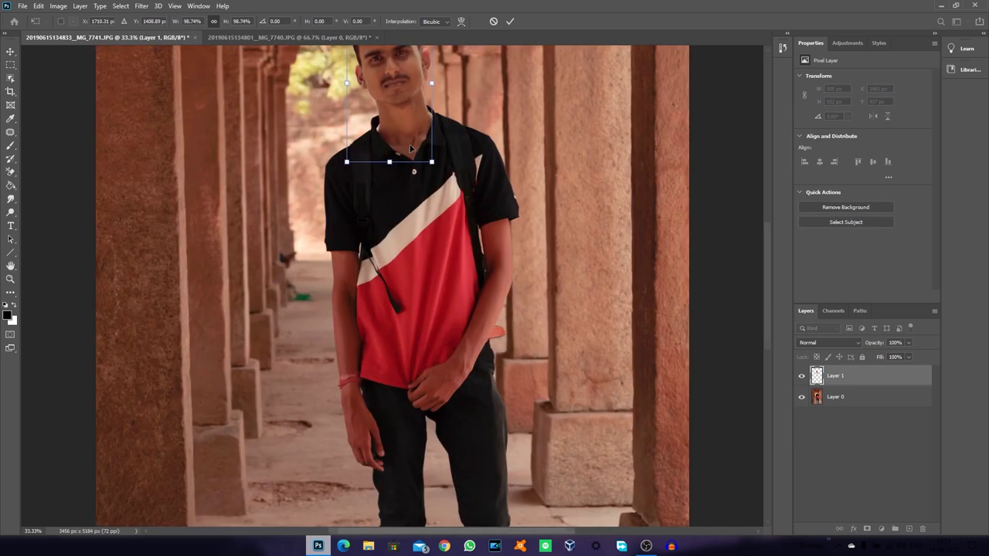
pyautogui.scroll(3, 410, 148)
pyautogui.scroll(-3, 432, 91)
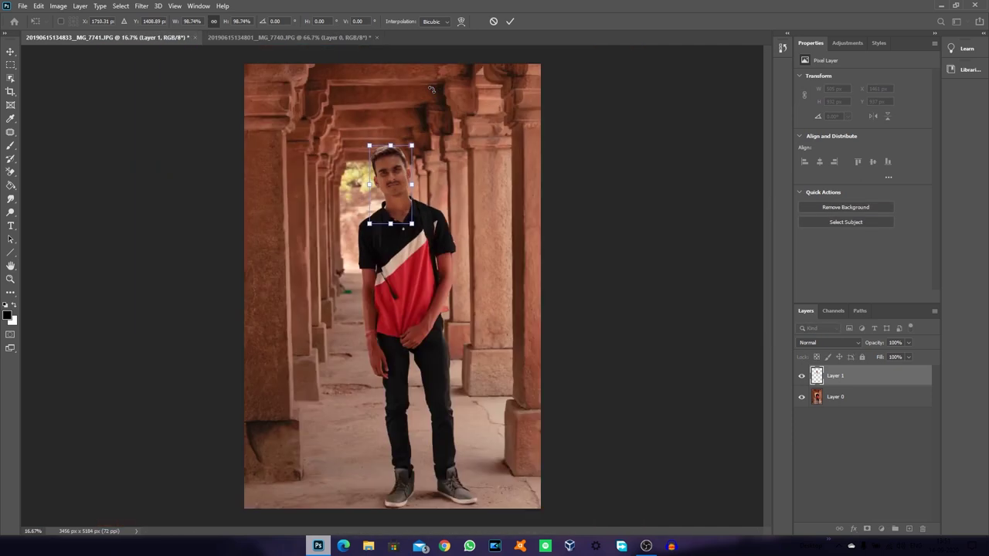
pyautogui.scroll(2, 432, 85)
pyautogui.scroll(1, 431, 82)
pyautogui.moveTo(431, 79); pyautogui.dragTo(429, 81)
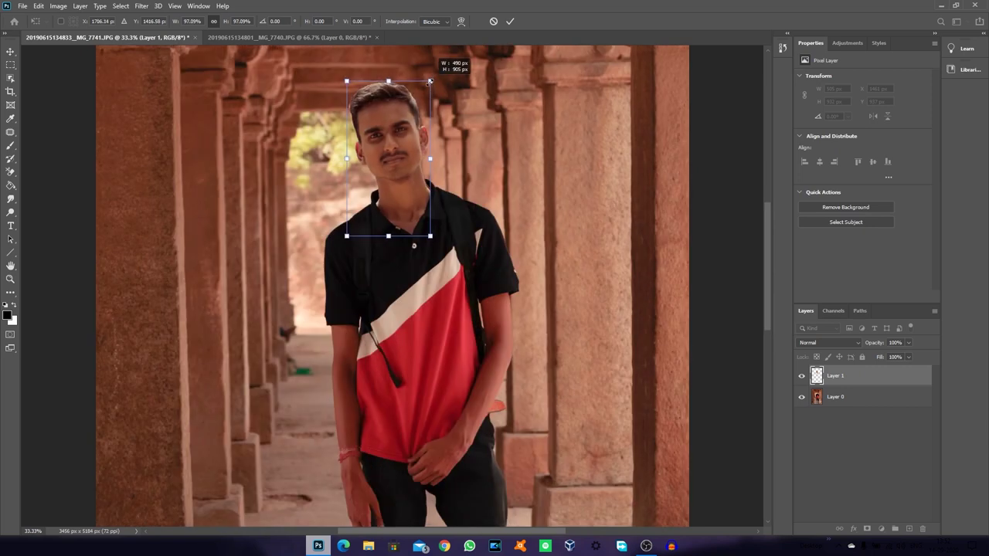
pyautogui.moveTo(339, 77); pyautogui.dragTo(339, 73)
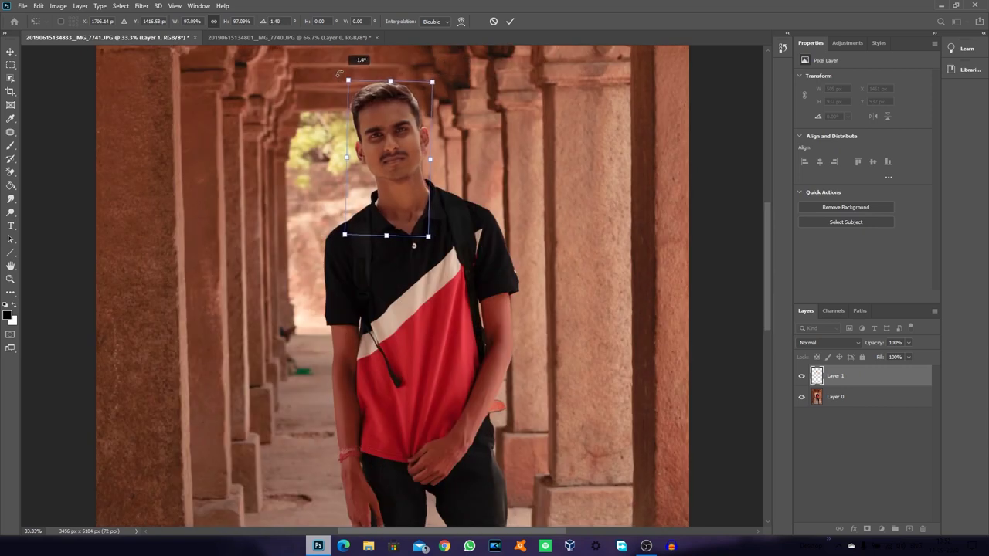
pyautogui.press('e')
pyautogui.click(801, 376)
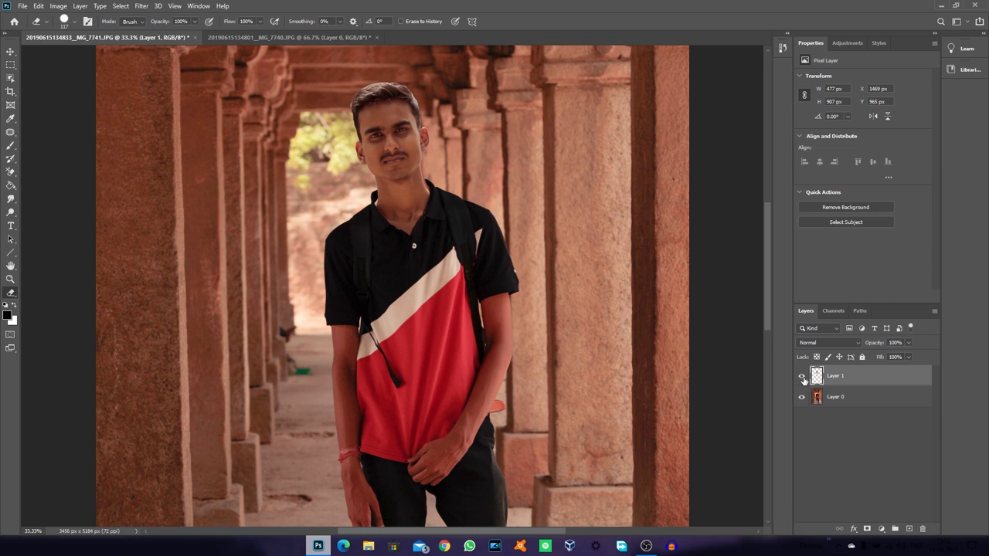
pyautogui.hotkey('ctrl', '+')
pyautogui.hotkey('ctrl', '+')
pyautogui.hotkey('ctrl', '+')
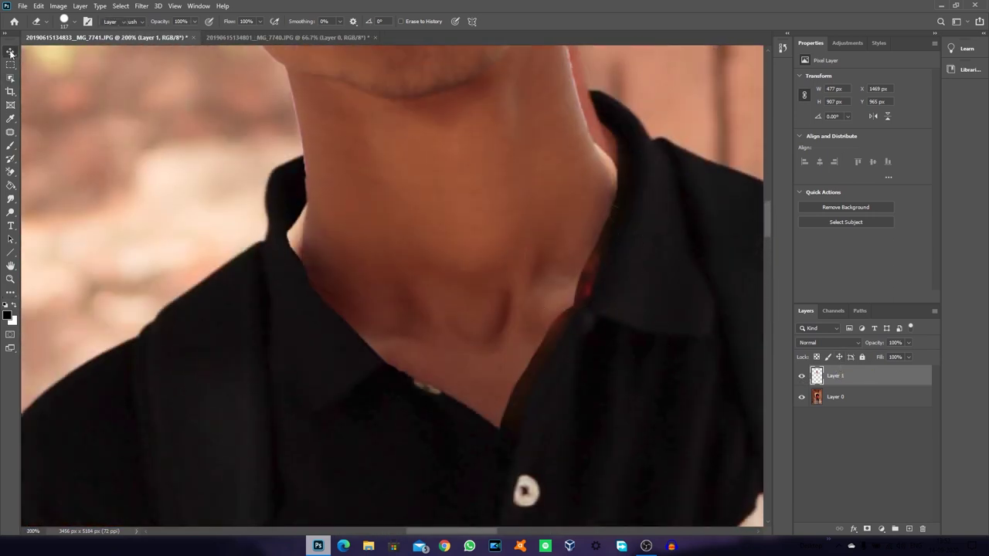
# Step: Nudge the pasted head 21 px to the right and zoom out to see the whole figure
pyautogui.click(10, 53)
pyautogui.moveTo(391, 161); pyautogui.dragTo(411, 164)
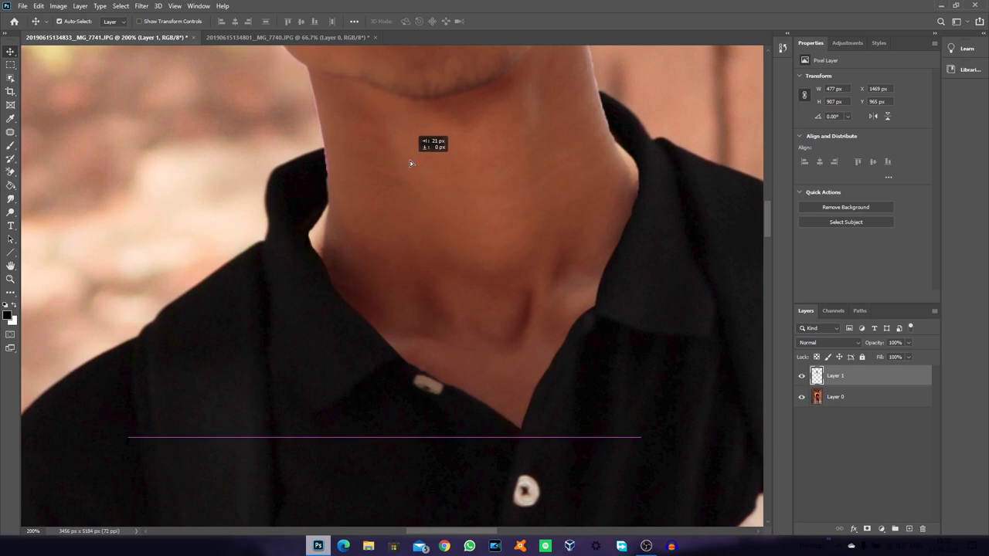
pyautogui.hotkey('ctrl', '-')
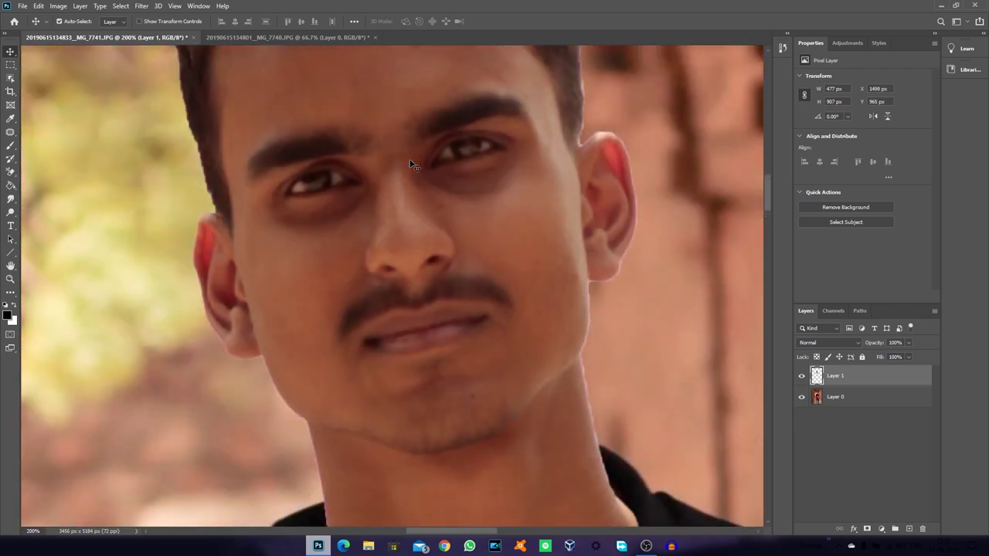
pyautogui.hotkey('ctrl', '-')
pyautogui.hotkey('ctrl', '-')
pyautogui.hotkey('ctrl', '-')
pyautogui.hotkey('ctrl', '-')
pyautogui.hotkey('ctrl', '-')
pyautogui.hotkey('ctrl', '-')
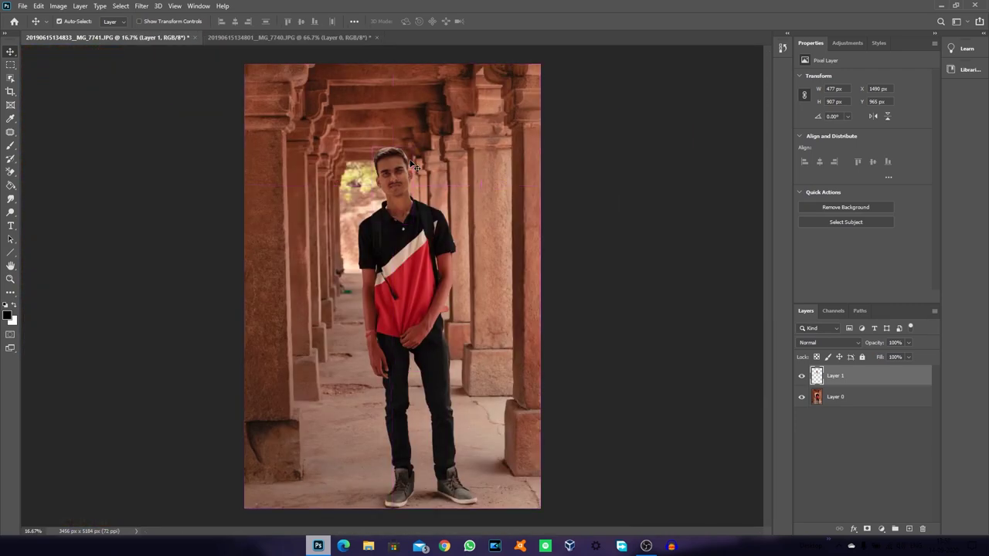
pyautogui.scroll(2, 389, 167)
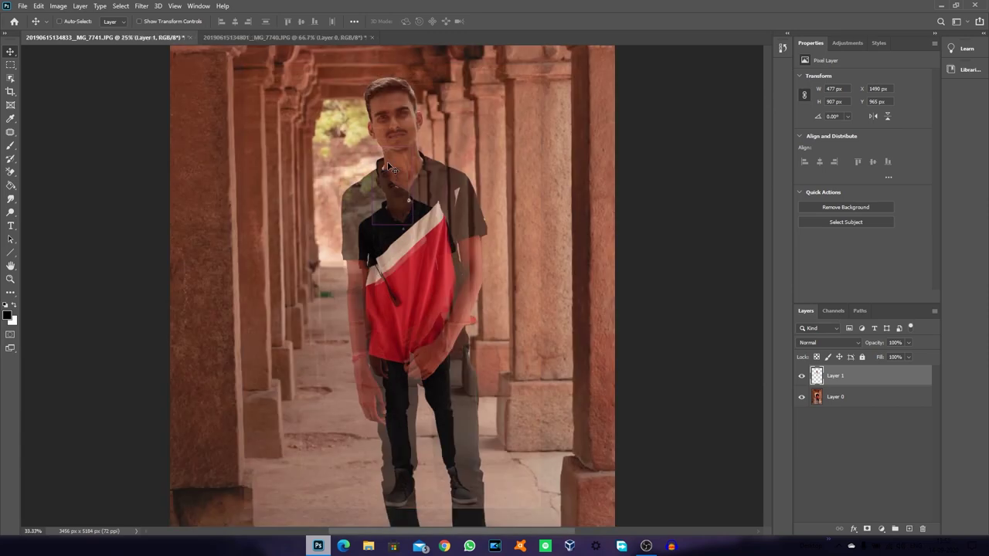
pyautogui.scroll(2, 389, 167)
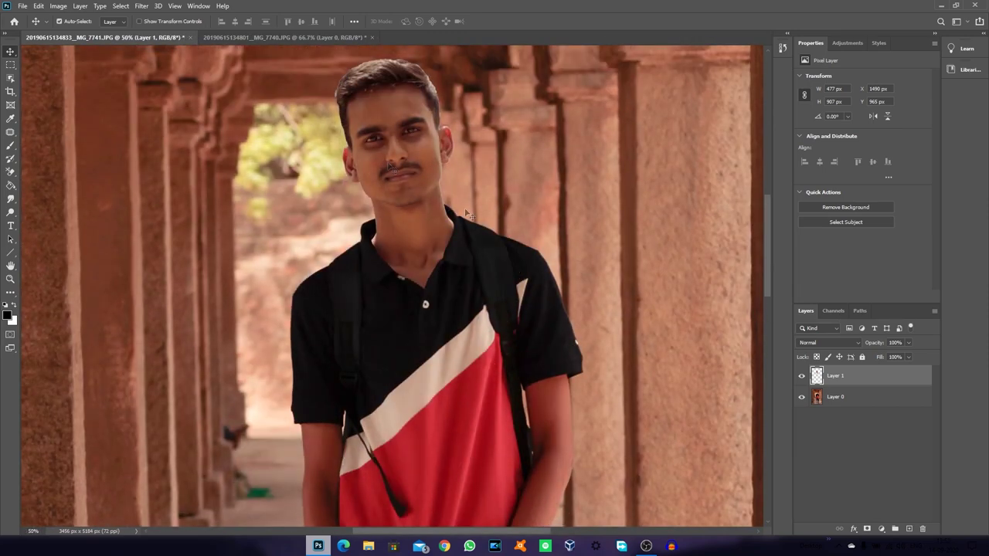
pyautogui.scroll(2, 371, 274)
pyautogui.scroll(3, 370, 274)
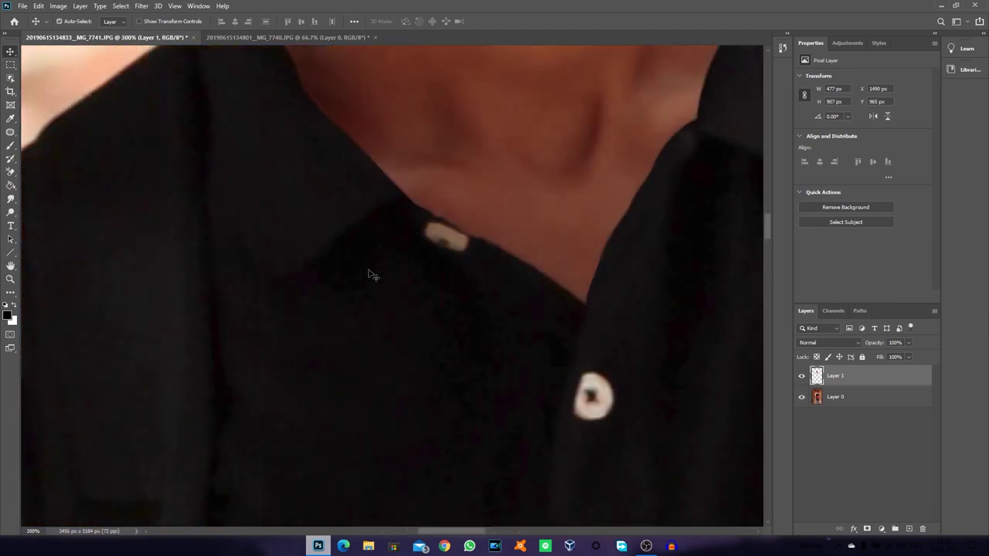
pyautogui.scroll(1, 591, 195)
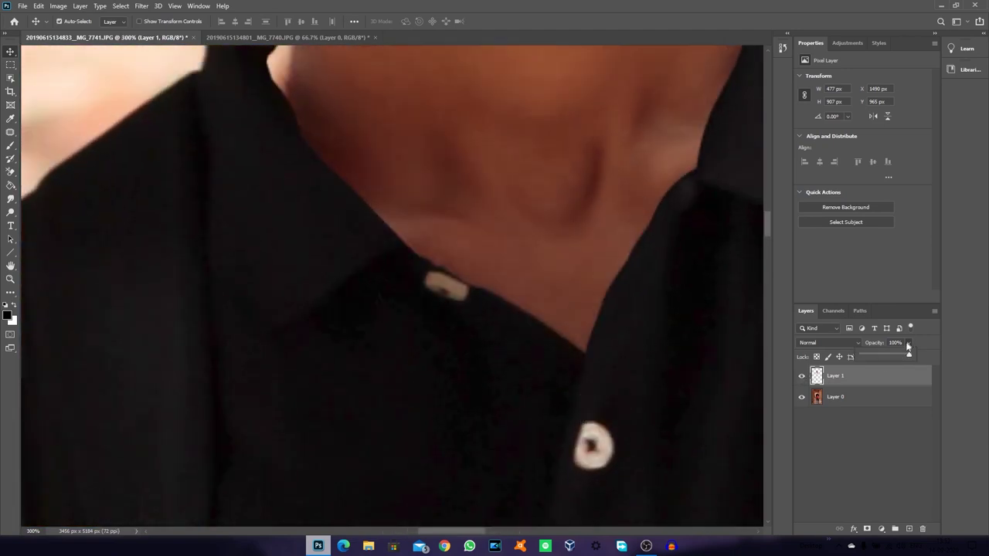
# Step: Fade Layer 1 to 9% opacity and erase around the collar button with a size-44 eraser
pyautogui.moveTo(909, 352); pyautogui.dragTo(866, 355)
pyautogui.click(11, 293)
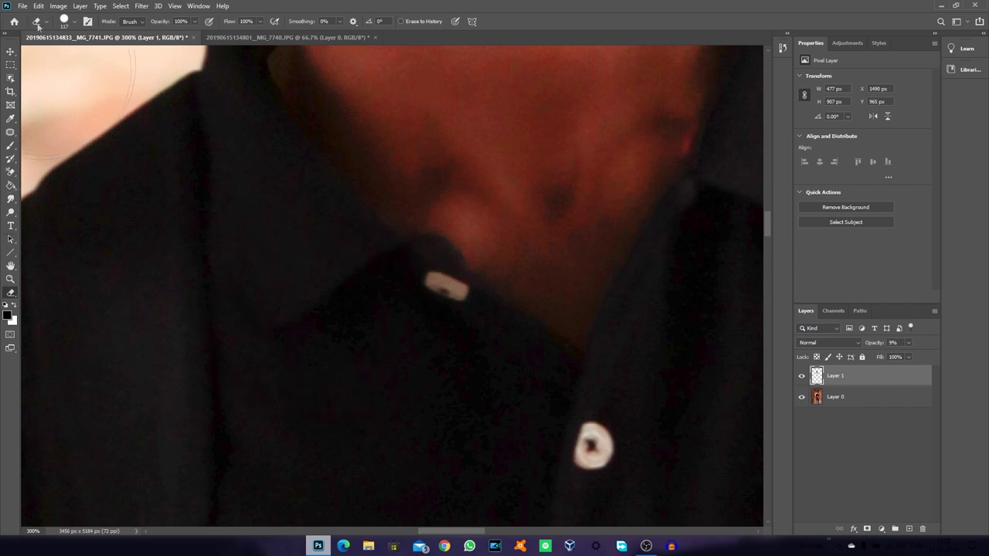
pyautogui.click(65, 21)
pyautogui.moveTo(85, 47); pyautogui.dragTo(72, 47)
pyautogui.click(421, 286)
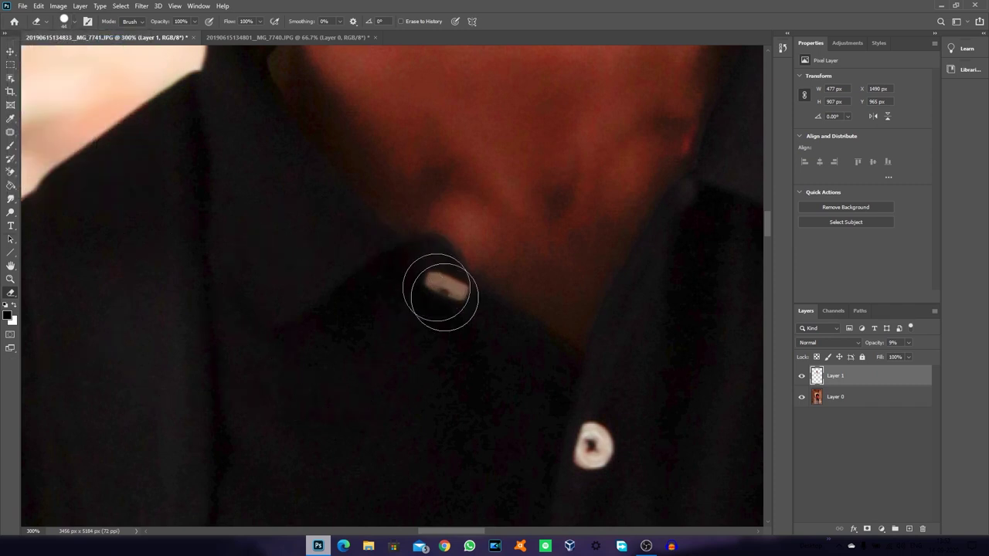
pyautogui.moveTo(503, 357); pyautogui.dragTo(433, 272)
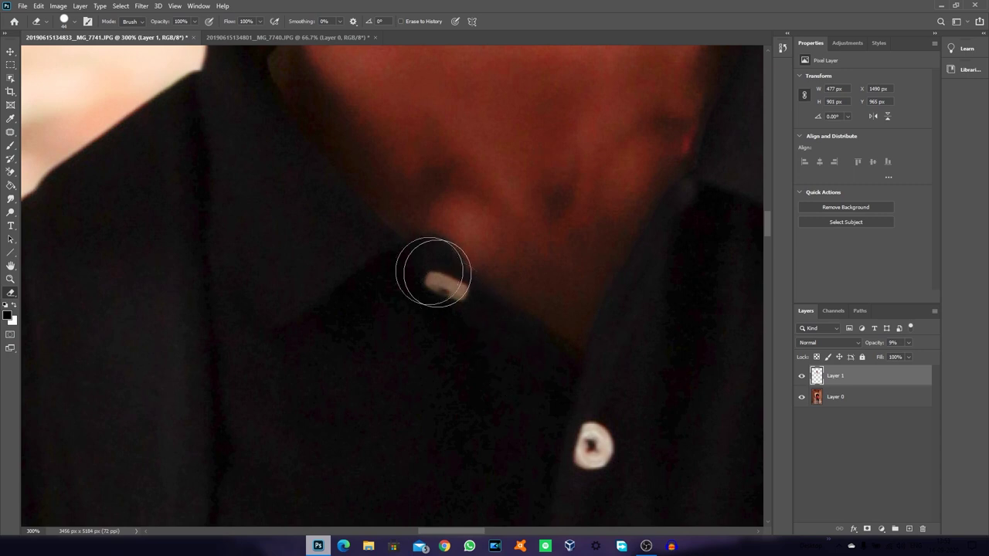
# Step: Erase the head layer along the collar edge and toggle its visibility to compare
pyautogui.scroll(3, 276, 160)
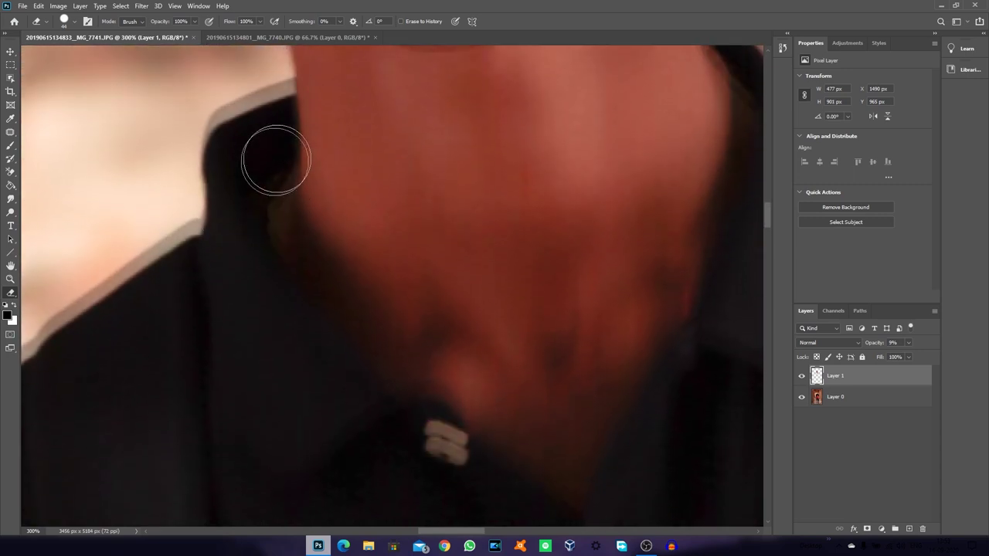
pyautogui.scroll(1, 260, 137)
pyautogui.scroll(3, 259, 124)
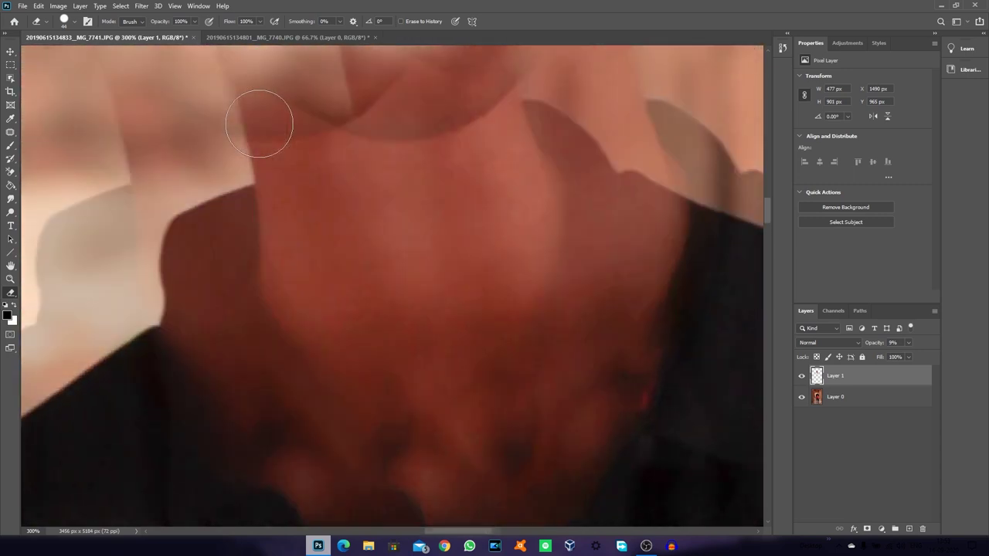
pyautogui.hscroll(5, 259, 124)
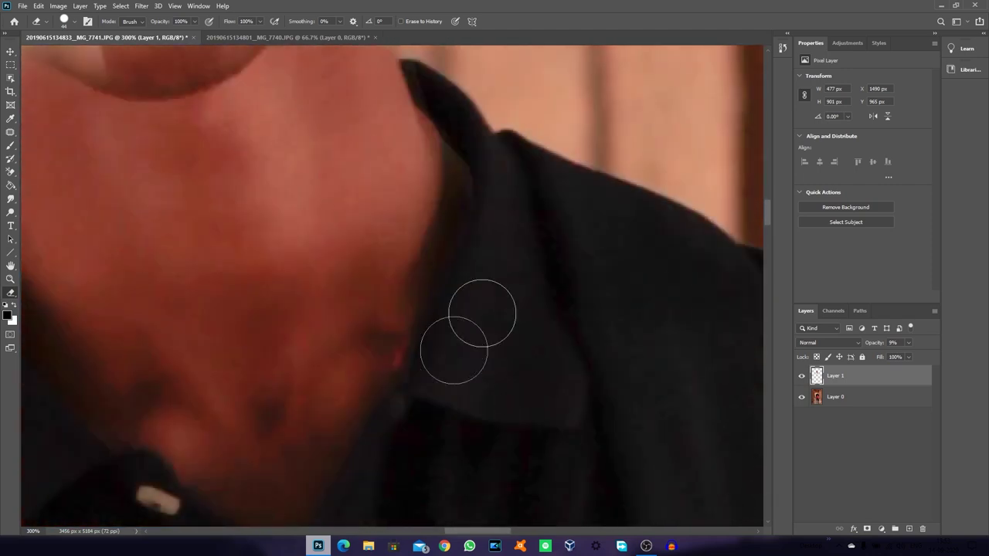
pyautogui.moveTo(483, 188)
pyautogui.mouseDown()
pyautogui.moveTo(448, 261)
pyautogui.moveTo(470, 165)
pyautogui.moveTo(440, 309)
pyautogui.mouseUp()
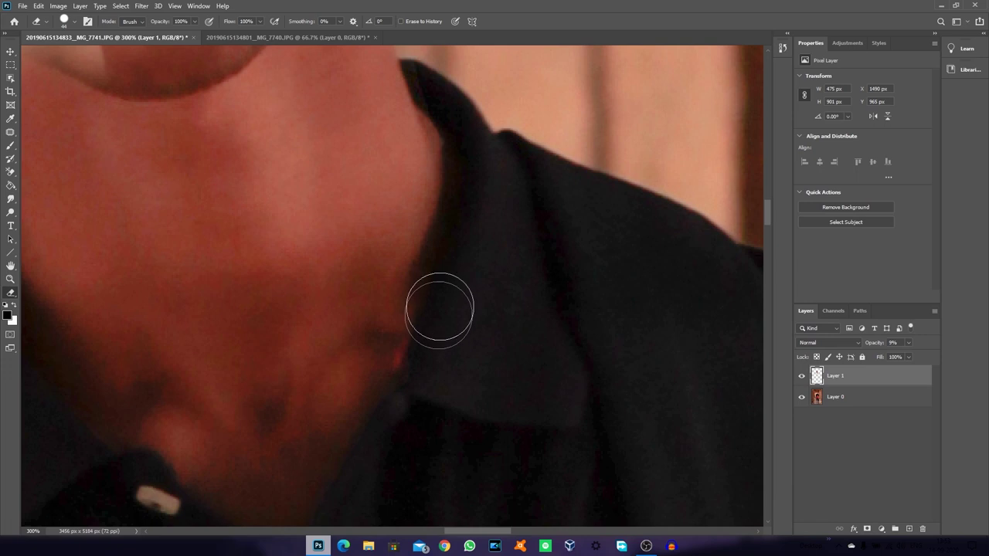
pyautogui.click(801, 376)
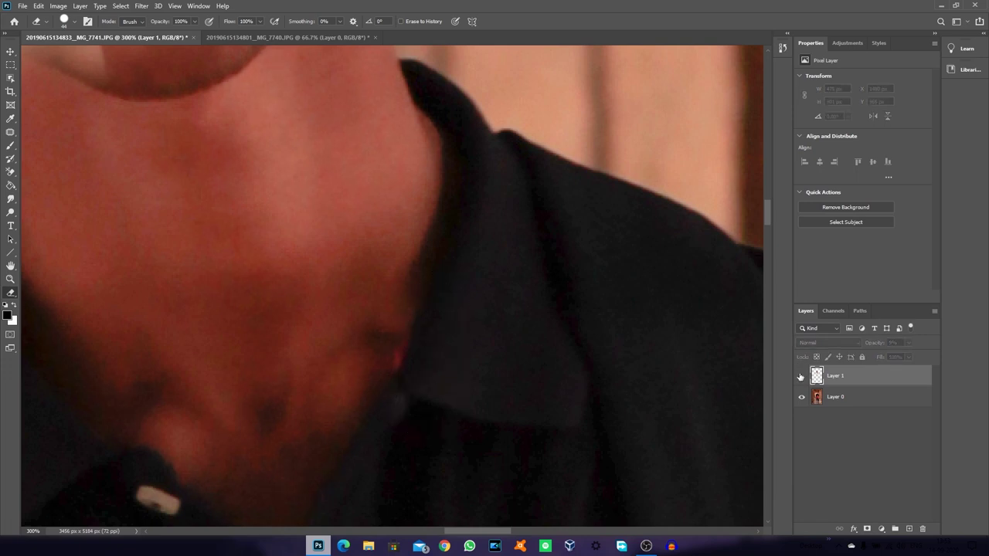
pyautogui.click(802, 376)
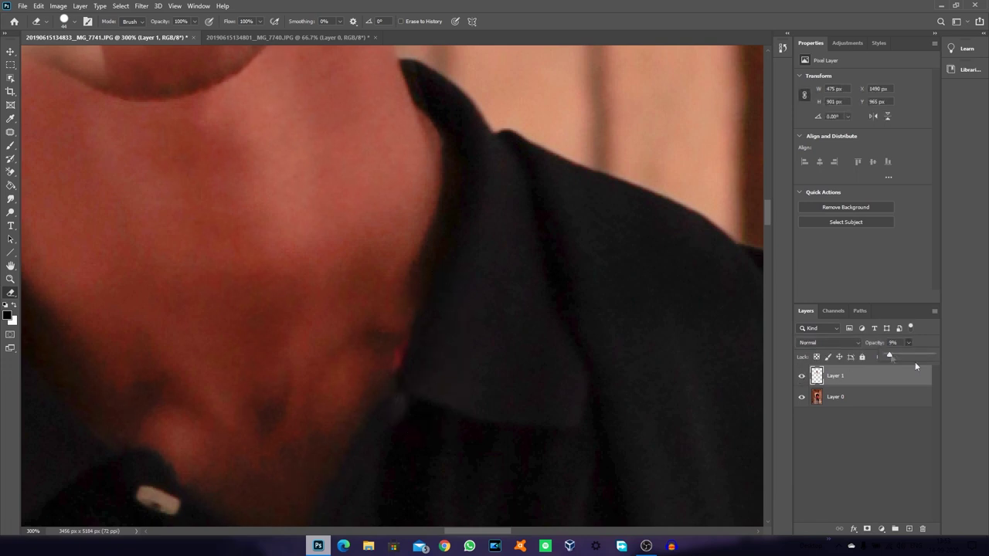
# Step: At 20% opacity, erase the jagged notch along the collar, then restore Layer 1 to 100%
pyautogui.moveTo(915, 365); pyautogui.dragTo(965, 360)
pyautogui.moveTo(932, 355); pyautogui.dragTo(883, 355)
pyautogui.moveTo(908, 346)
pyautogui.mouseDown()
pyautogui.moveTo(975, 347)
pyautogui.moveTo(622, 278)
pyautogui.mouseUp()
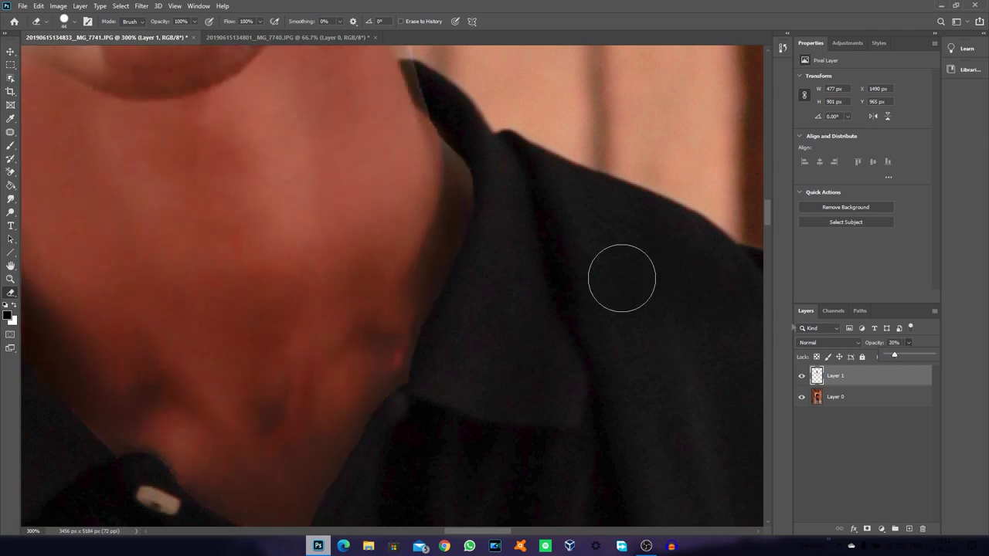
pyautogui.moveTo(503, 188); pyautogui.dragTo(488, 143)
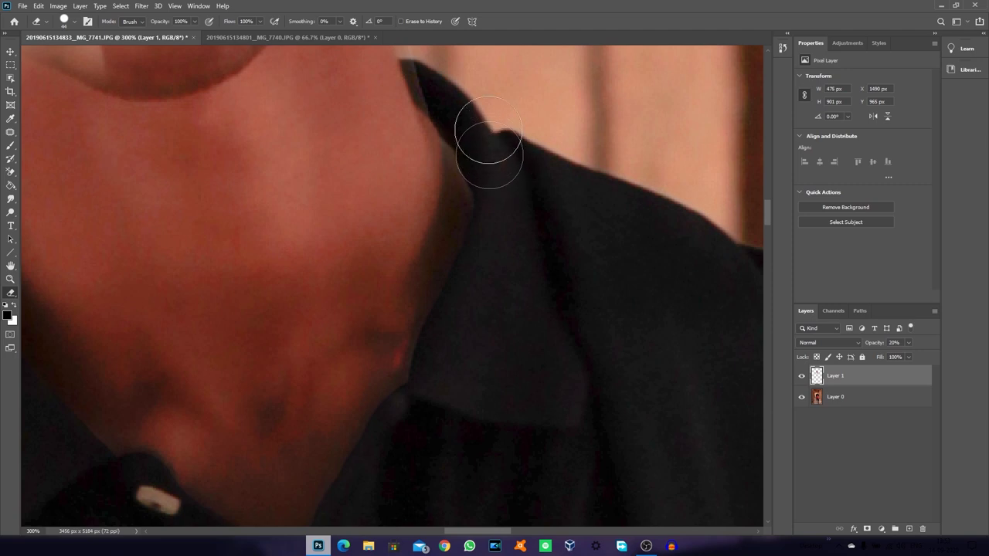
pyautogui.moveTo(490, 147)
pyautogui.mouseDown()
pyautogui.moveTo(505, 213)
pyautogui.moveTo(442, 395)
pyautogui.mouseUp()
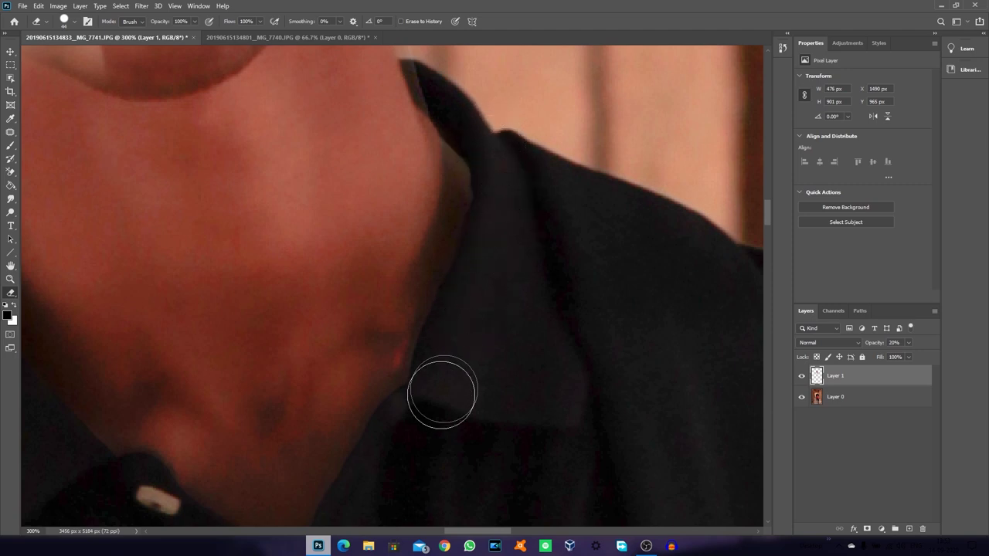
pyautogui.click(909, 343)
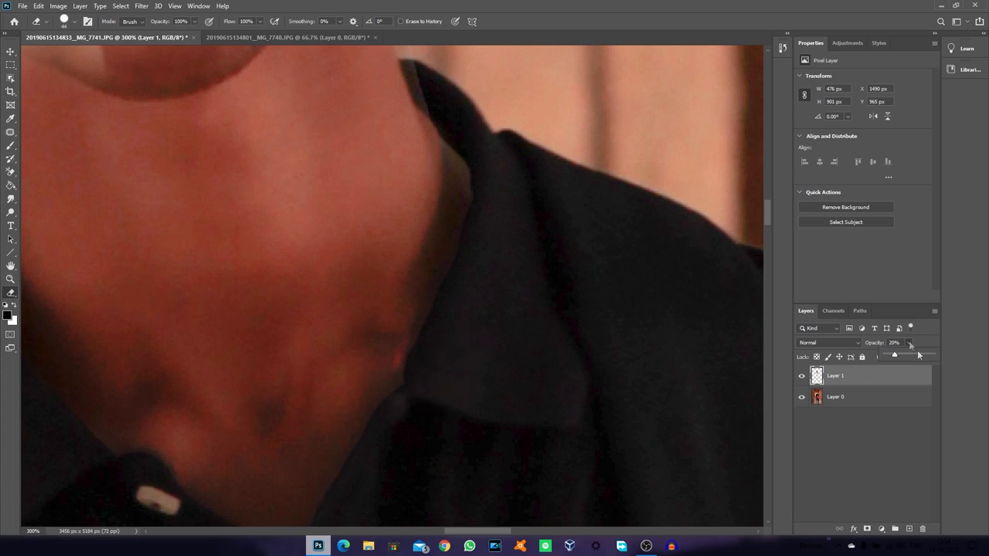
pyautogui.moveTo(919, 354); pyautogui.dragTo(937, 355)
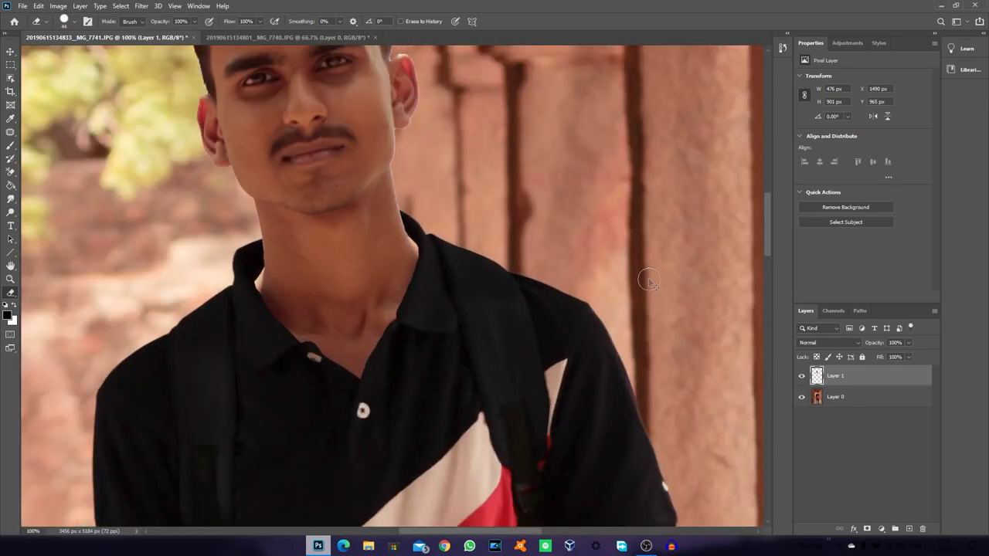
# Step: Switch to the regular Brush at 26% opacity, try darkening the neck, and undo it
pyautogui.click(10, 145)
pyautogui.rightClick(10, 145)
pyautogui.click(58, 147)
pyautogui.click(68, 21)
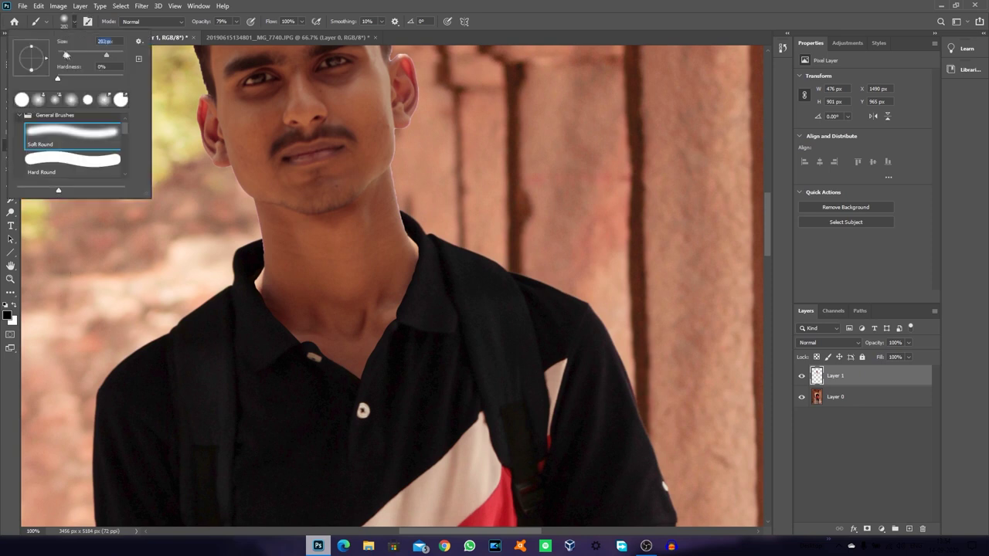
pyautogui.click(236, 21)
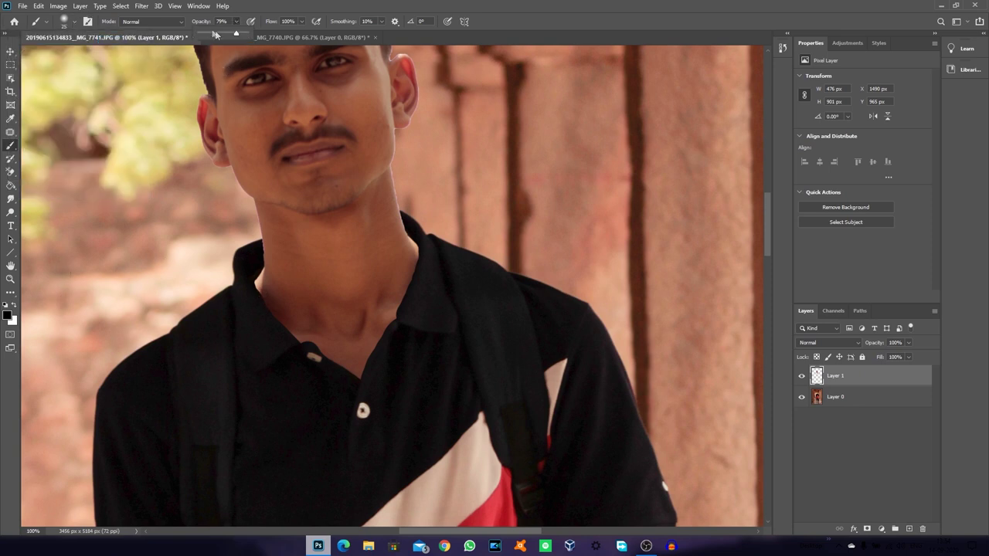
pyautogui.click(414, 281)
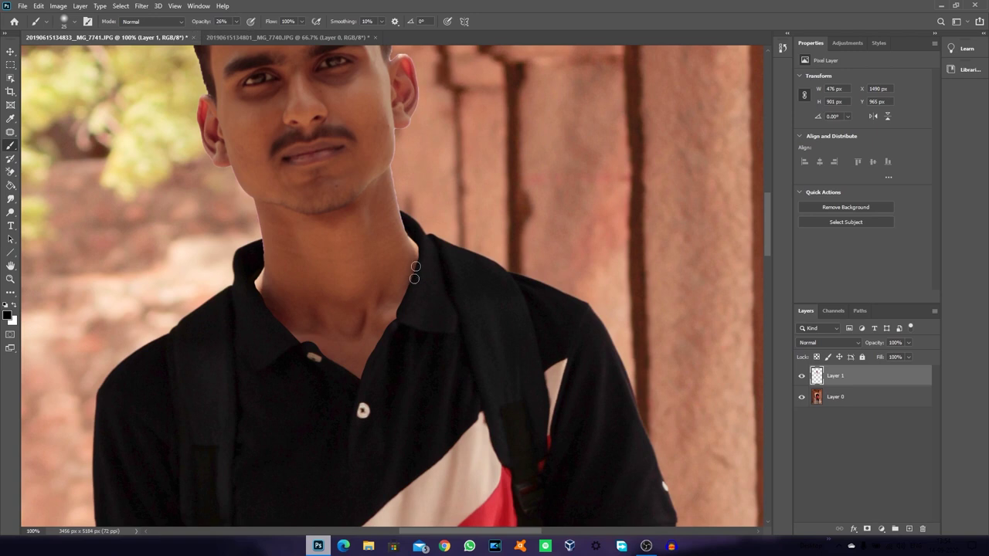
pyautogui.moveTo(393, 318)
pyautogui.mouseDown()
pyautogui.moveTo(413, 246)
pyautogui.moveTo(408, 229)
pyautogui.mouseUp()
pyautogui.moveTo(393, 195); pyautogui.dragTo(394, 189)
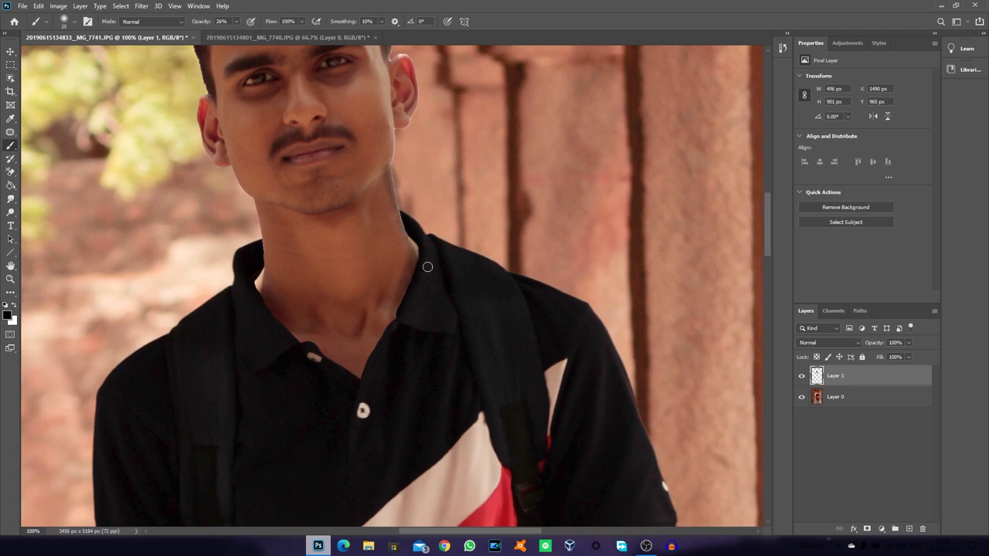
pyautogui.hotkey('ctrl', 'z')
pyautogui.hotkey('ctrl', 'z')
# Step: Lower the brush opacity to 16% and shade the neck edge beside the collar
pyautogui.scroll(3, 389, 183)
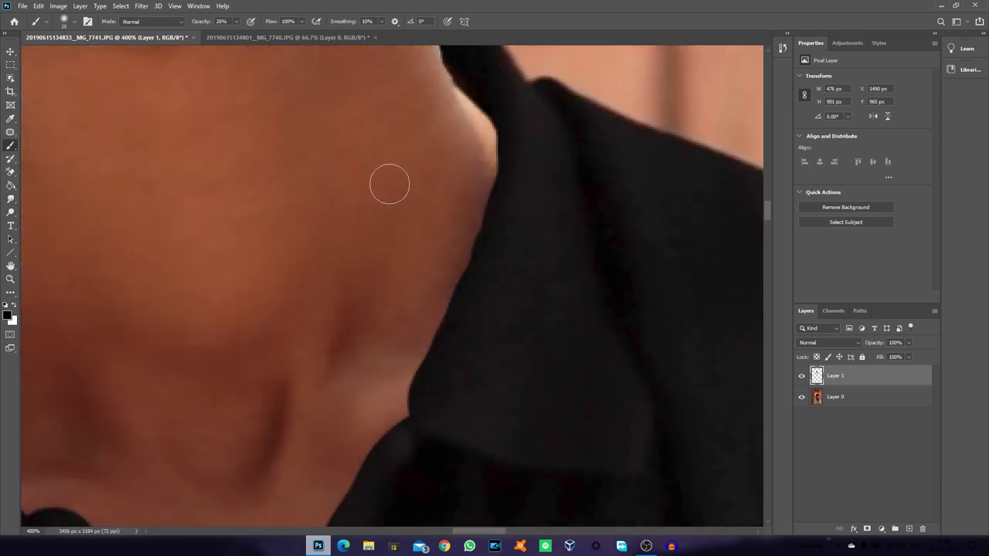
pyautogui.click(235, 21)
pyautogui.moveTo(225, 41); pyautogui.dragTo(219, 41)
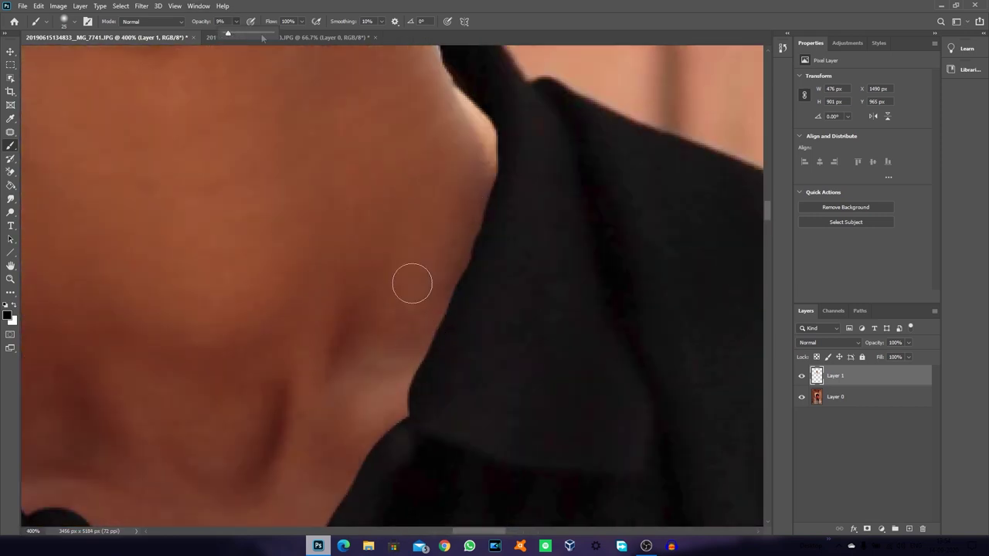
pyautogui.moveTo(410, 346)
pyautogui.mouseDown()
pyautogui.moveTo(443, 257)
pyautogui.moveTo(470, 128)
pyautogui.mouseUp()
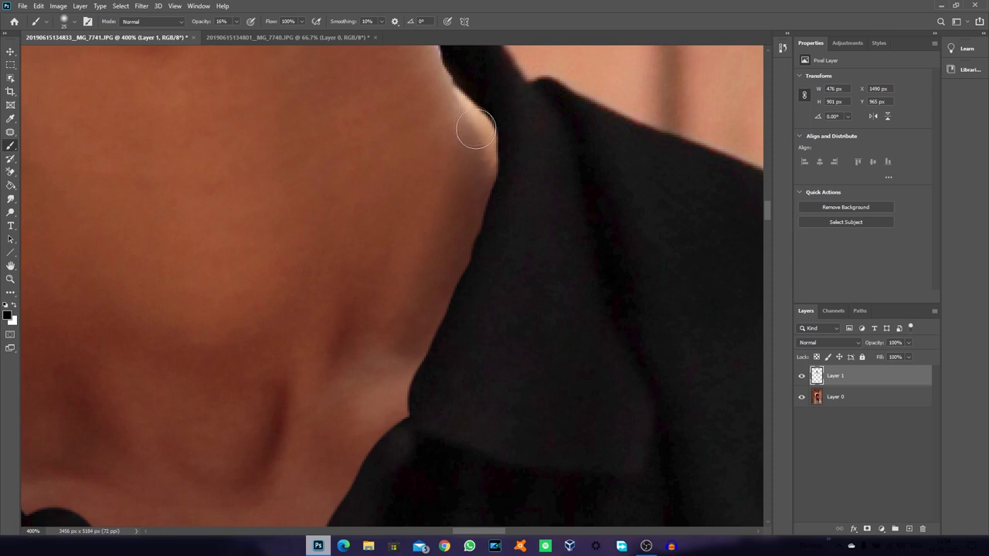
# Step: Paint soft 8%-opacity shadow along the neck-collar edge, then view the whole picture
pyautogui.scroll(-2, 386, 426)
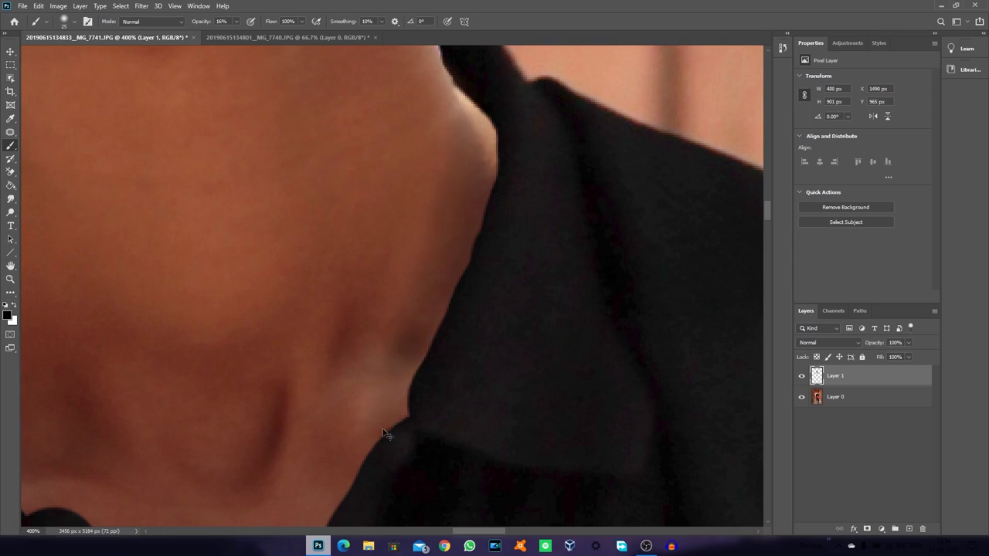
pyautogui.scroll(-3, 384, 427)
pyautogui.scroll(-1, 382, 429)
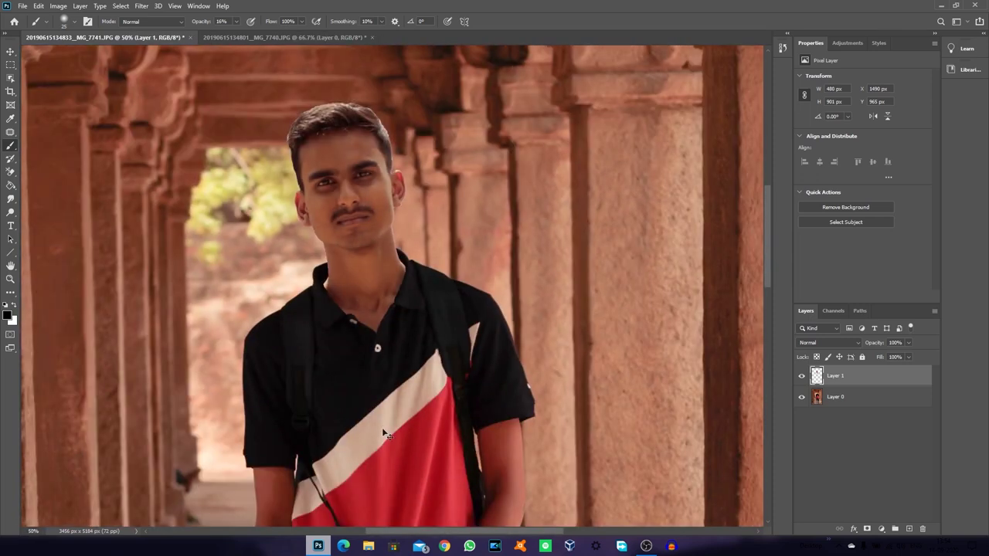
pyautogui.scroll(5, 382, 427)
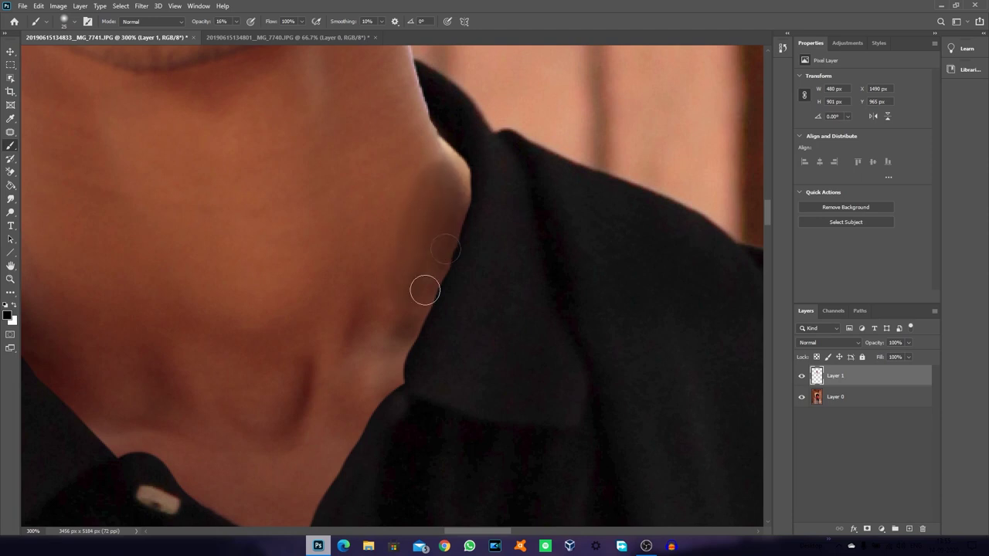
pyautogui.moveTo(425, 223); pyautogui.dragTo(391, 393)
pyautogui.moveTo(230, 35); pyautogui.dragTo(234, 35)
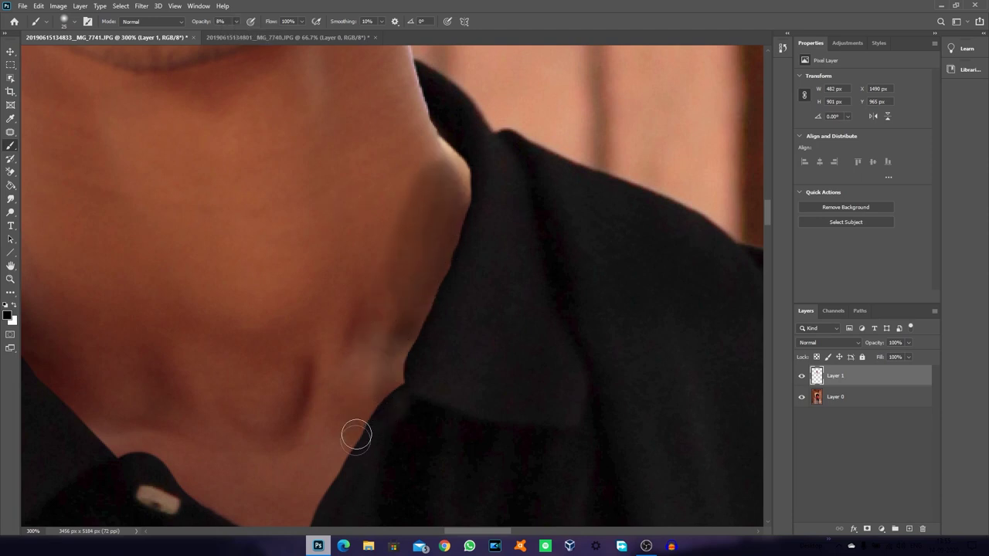
pyautogui.moveTo(452, 188); pyautogui.dragTo(456, 162)
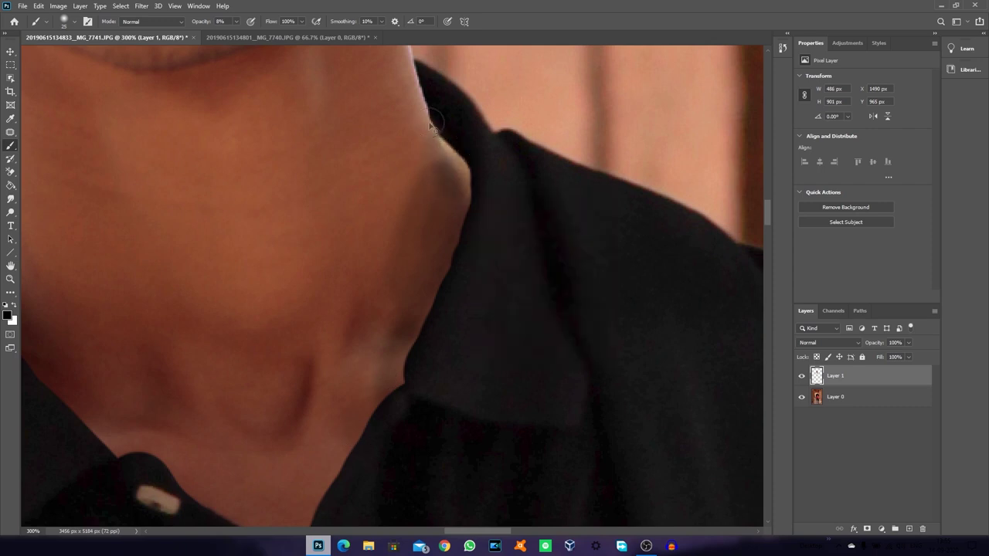
pyautogui.hotkey('ctrl', '-')
pyautogui.hotkey('ctrl', '-')
pyautogui.hotkey('ctrl', '-')
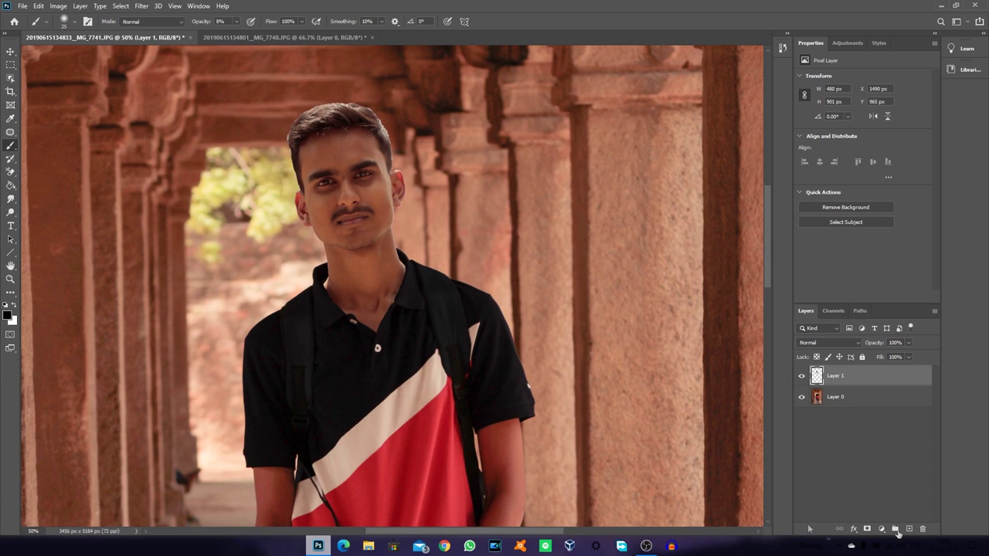
# Step: Add a Curves adjustment layer and start adjusting it on the face tones
pyautogui.click(882, 529)
pyautogui.click(900, 387)
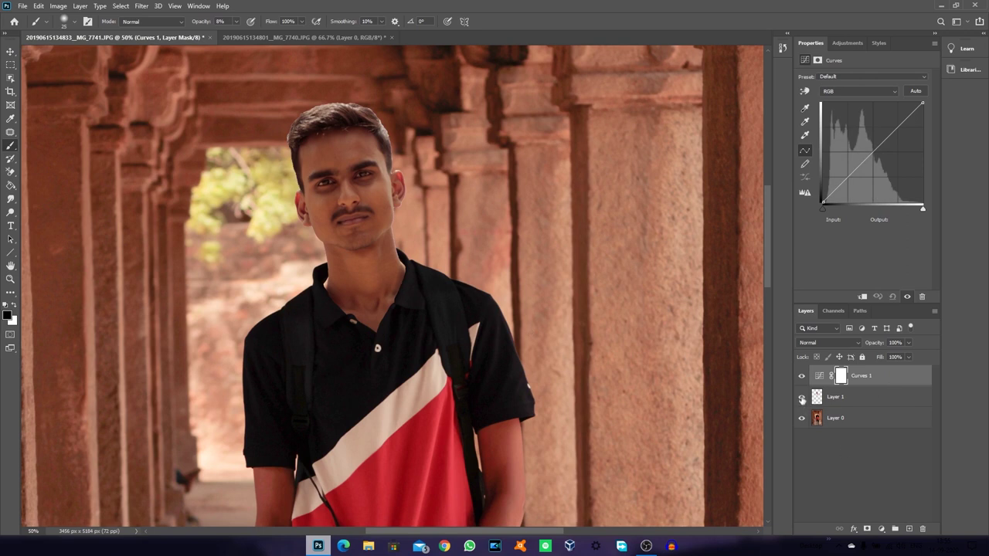
pyautogui.click(801, 397)
pyautogui.click(801, 397)
pyautogui.click(804, 93)
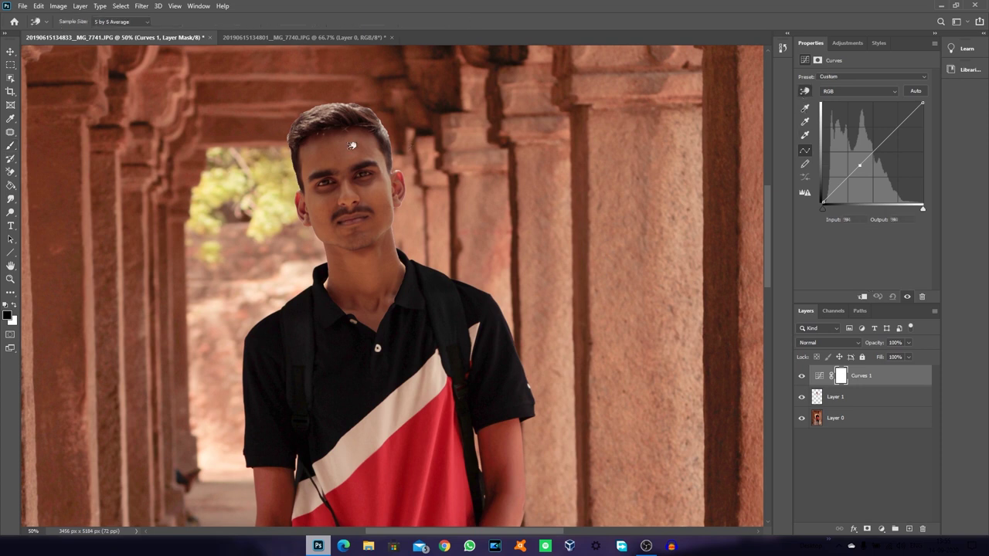
pyautogui.moveTo(352, 146); pyautogui.dragTo(352, 144)
# Step: Clip Curves 1 to Layer 1 and raise curve points to brighten the face midtones
pyautogui.press('b')
pyautogui.keyDown('alt'); pyautogui.click(871, 387); pyautogui.keyUp('alt')
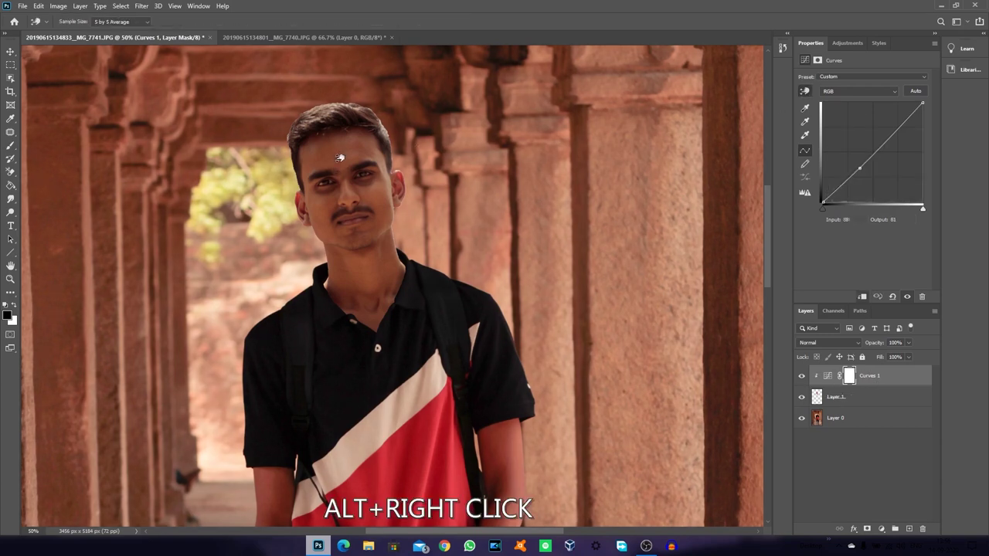
pyautogui.moveTo(340, 158); pyautogui.dragTo(342, 152)
pyautogui.moveTo(355, 259); pyautogui.dragTo(364, 258)
pyautogui.moveTo(325, 125); pyautogui.dragTo(322, 110)
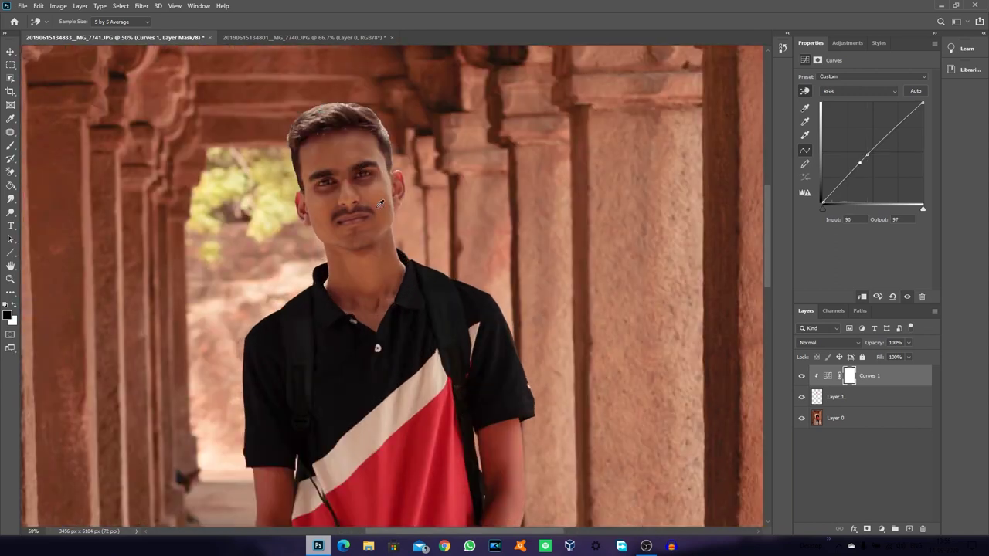
pyautogui.click(805, 135)
pyautogui.click(804, 113)
pyautogui.scroll(-2, 601, 441)
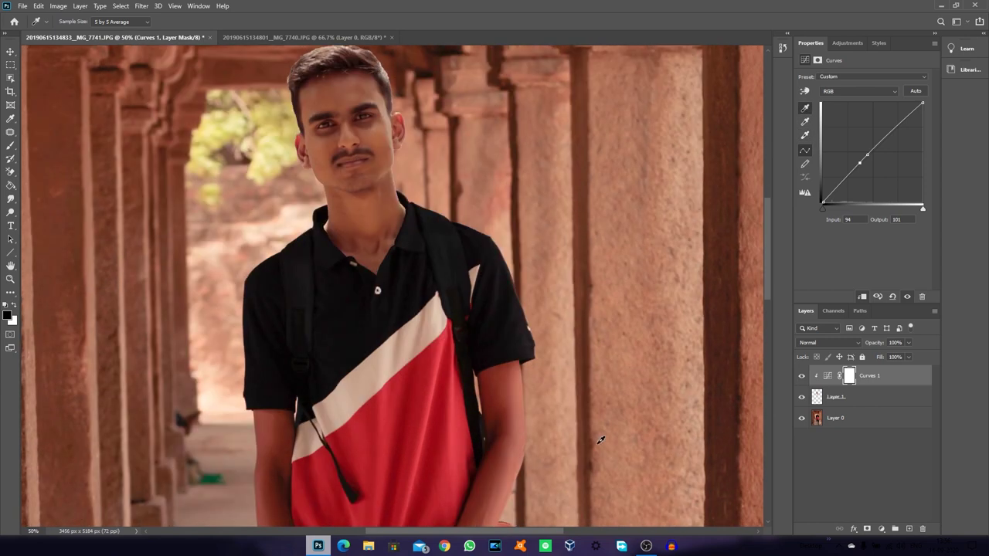
# Step: Try black, gray and white point samples on the face, then undo them and the clipping
pyautogui.click(494, 427)
pyautogui.click(805, 121)
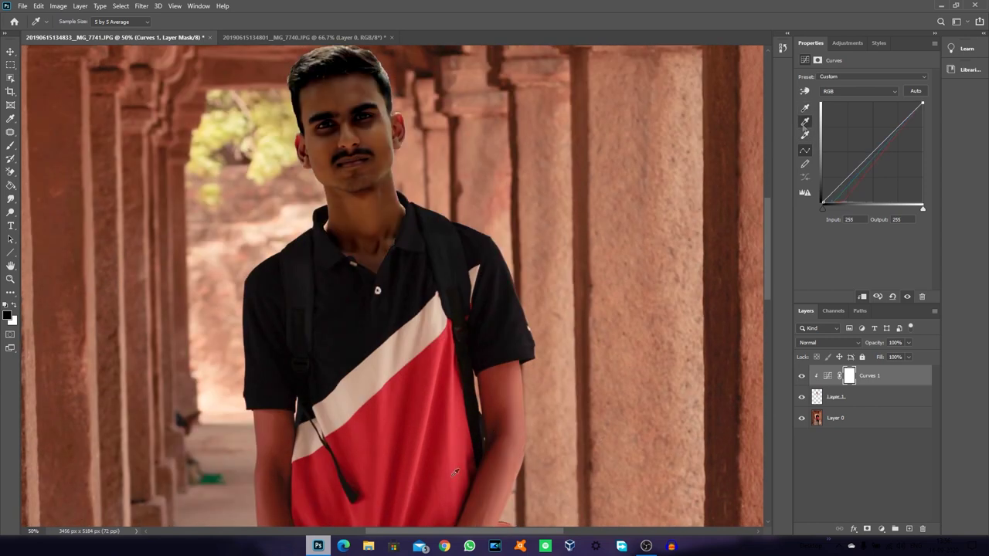
pyautogui.click(506, 376)
pyautogui.click(806, 135)
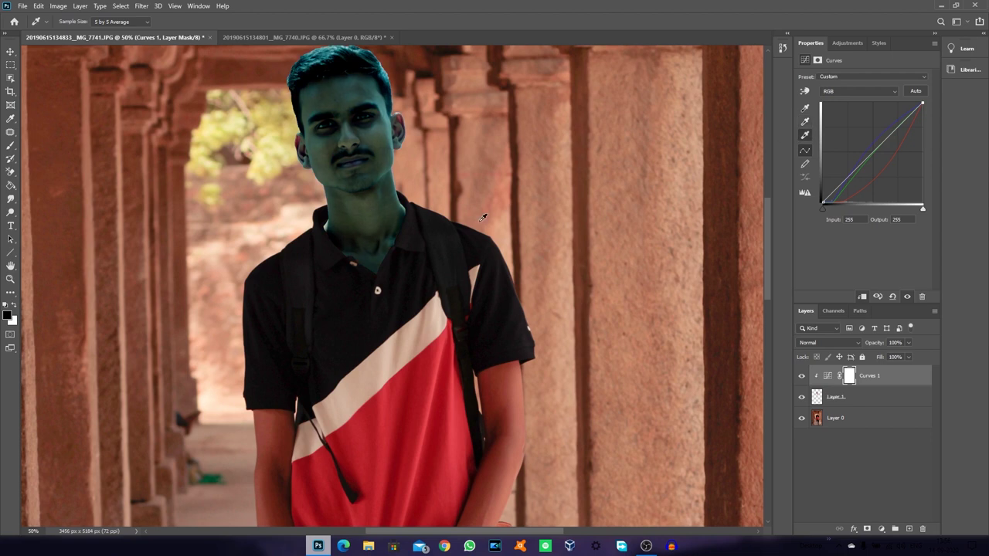
pyautogui.click(521, 385)
pyautogui.hotkey('ctrl', 'z')
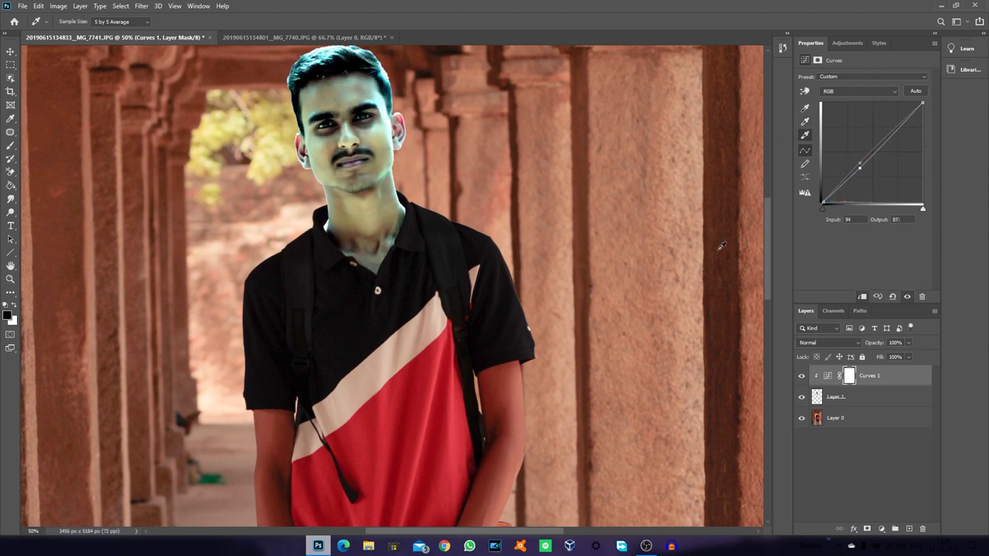
pyautogui.hotkey('ctrl', 'alt', 'g')
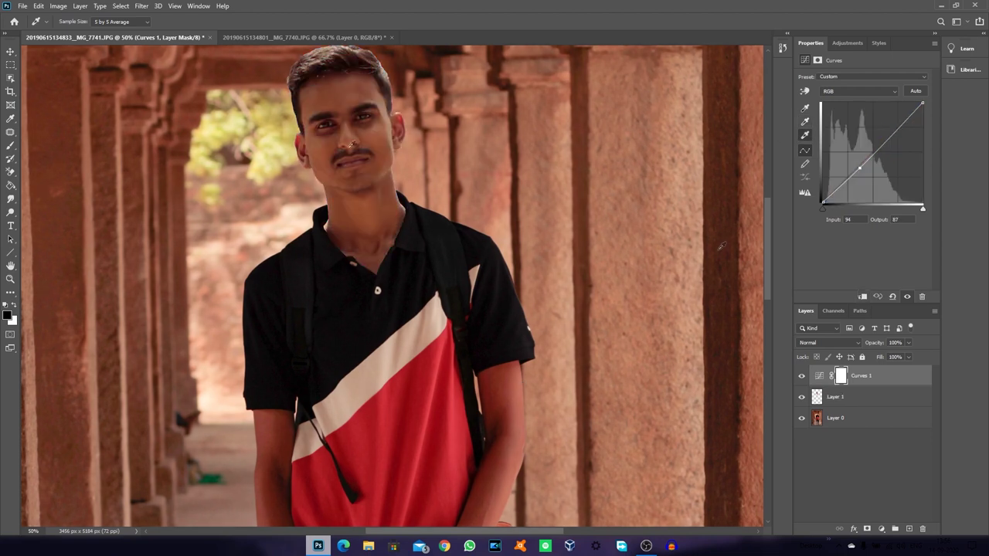
# Step: Re-clip Curves to the face and set a midtone point at Input 94, Output 104
pyautogui.click(806, 91)
pyautogui.click(341, 91)
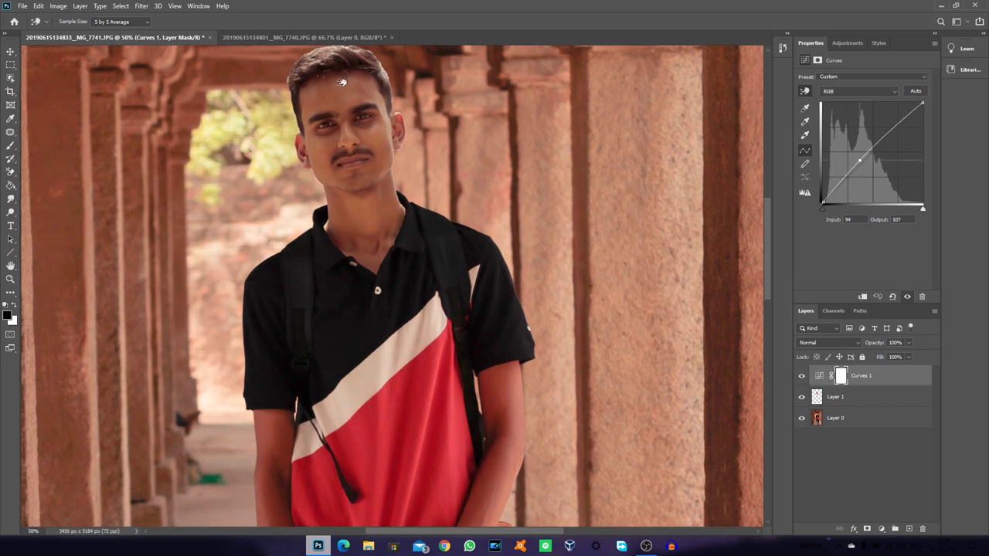
pyautogui.keyDown('alt'); pyautogui.click(873, 382); pyautogui.keyUp('alt')
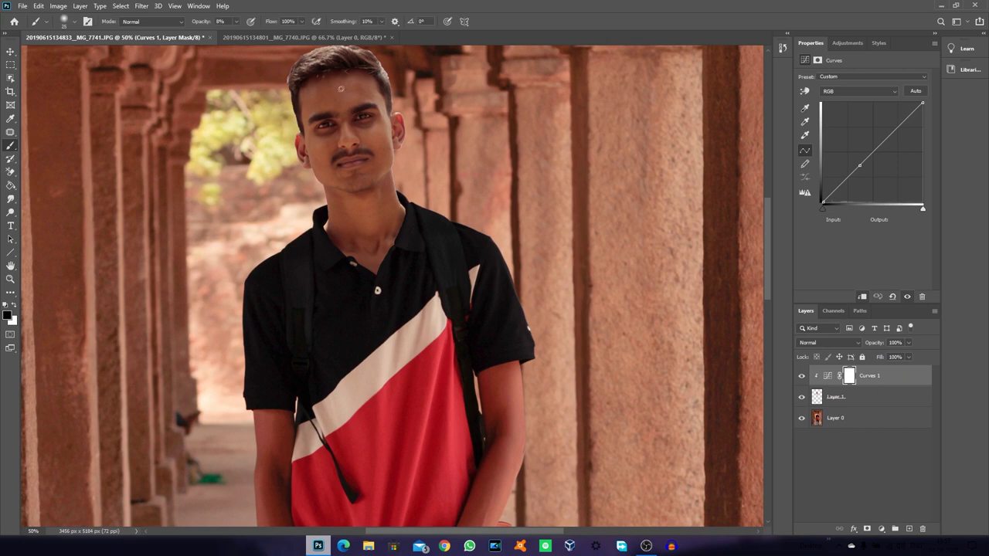
pyautogui.click(806, 91)
pyautogui.moveTo(343, 101); pyautogui.dragTo(341, 92)
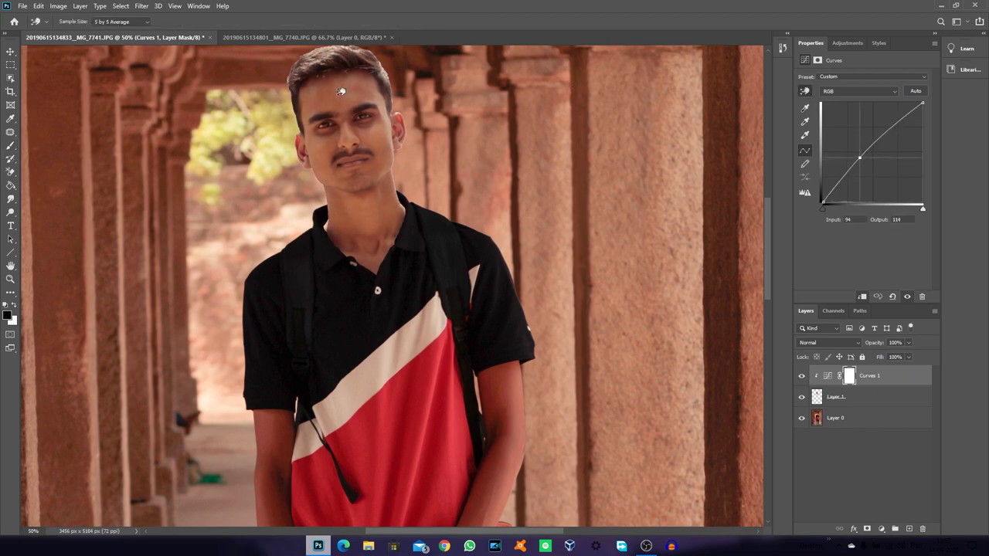
pyautogui.hotkey('ctrl', '0')
pyautogui.moveTo(403, 155); pyautogui.dragTo(398, 158)
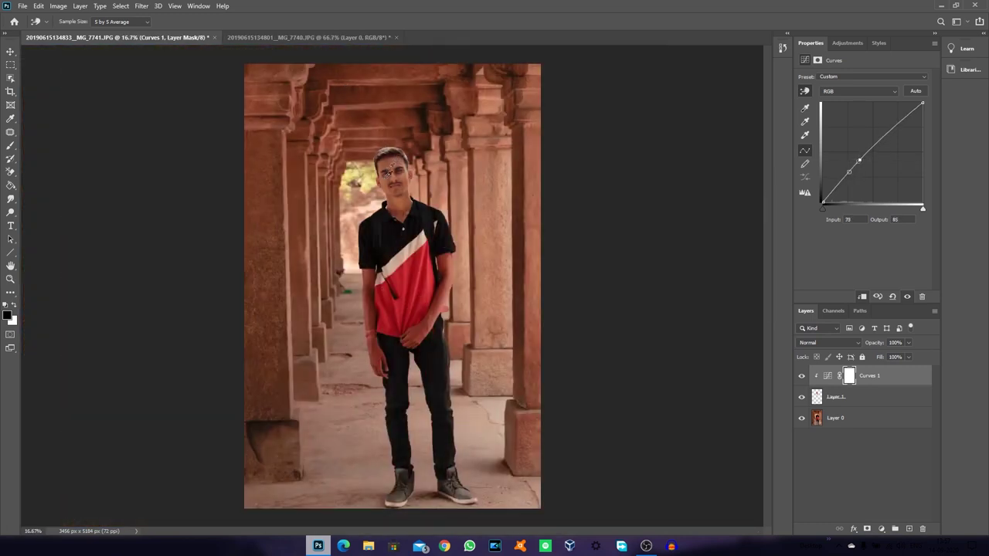
pyautogui.moveTo(401, 184)
pyautogui.mouseDown()
pyautogui.moveTo(388, 176)
pyautogui.moveTo(396, 158)
pyautogui.mouseUp()
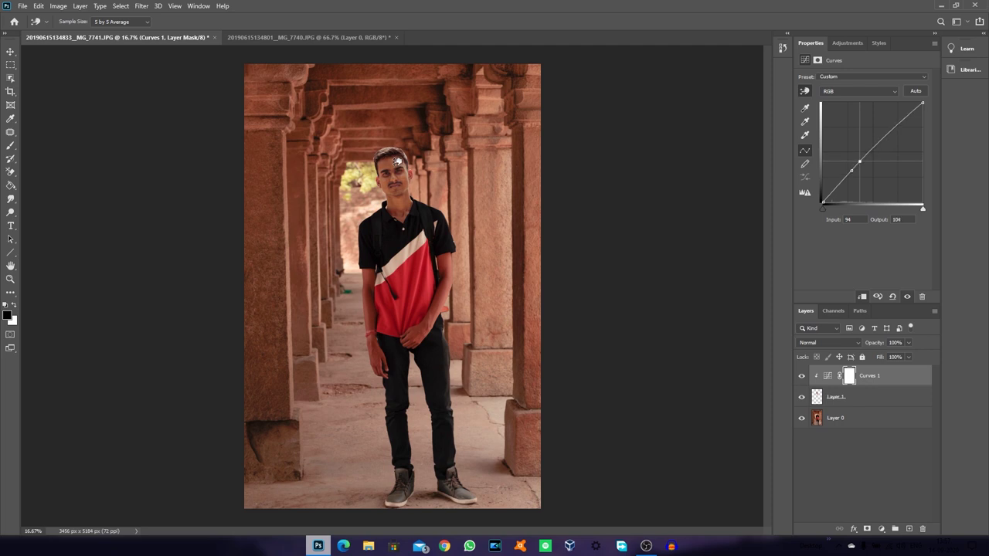
# Step: Add a clipped Hue/Saturation layer with Saturation -8, Lightness +4, in Color blend mode
pyautogui.click(882, 530)
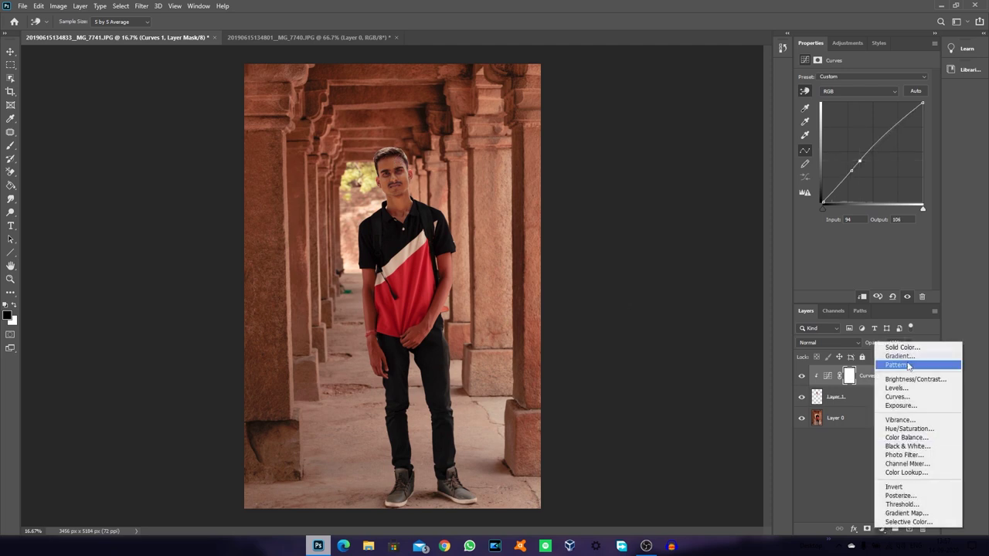
pyautogui.click(904, 430)
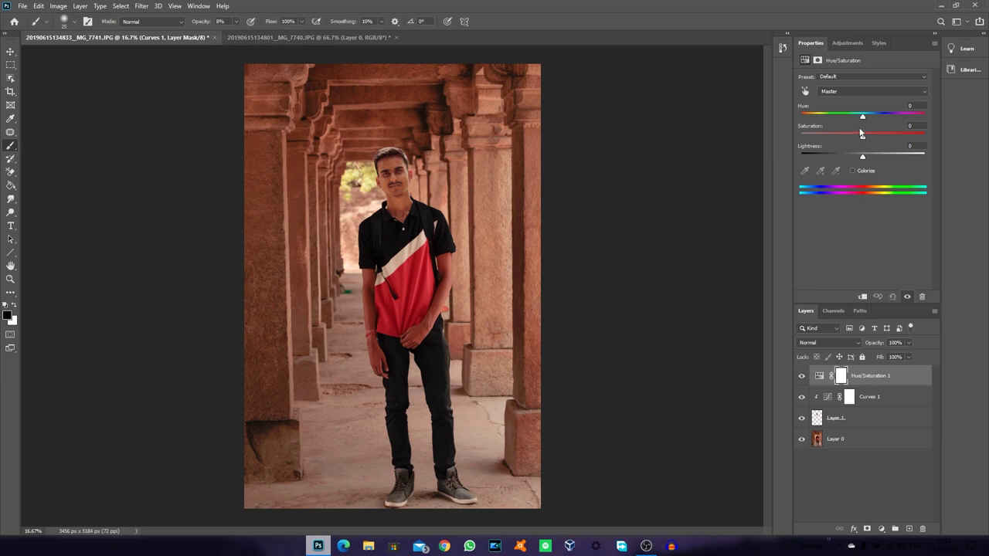
pyautogui.keyDown('alt'); pyautogui.click(897, 382); pyautogui.keyUp('alt')
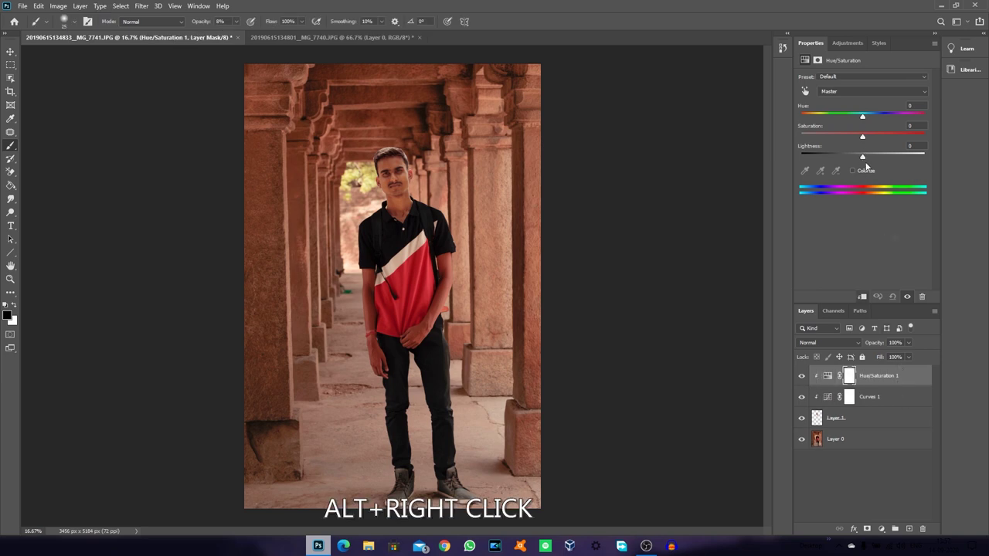
pyautogui.moveTo(855, 140); pyautogui.dragTo(864, 159)
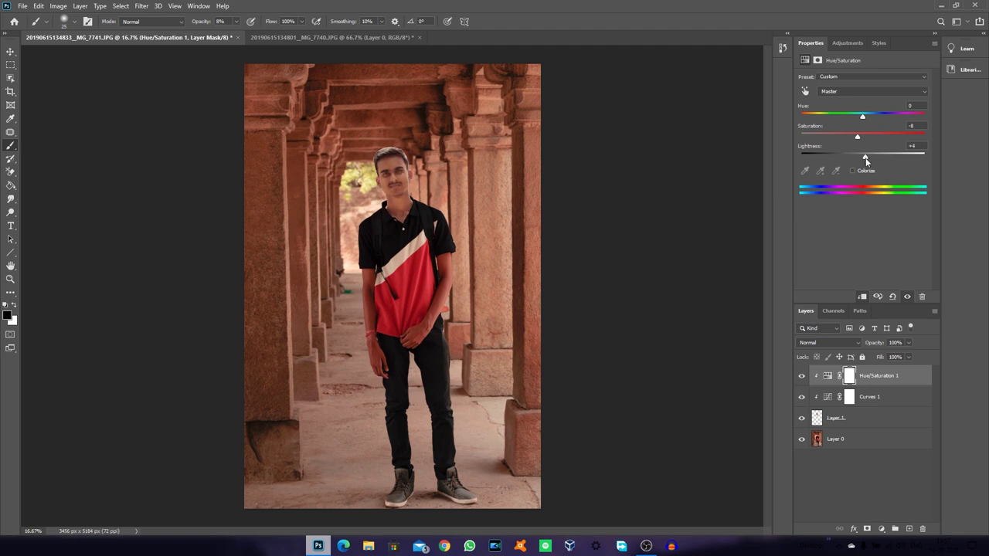
pyautogui.click(854, 343)
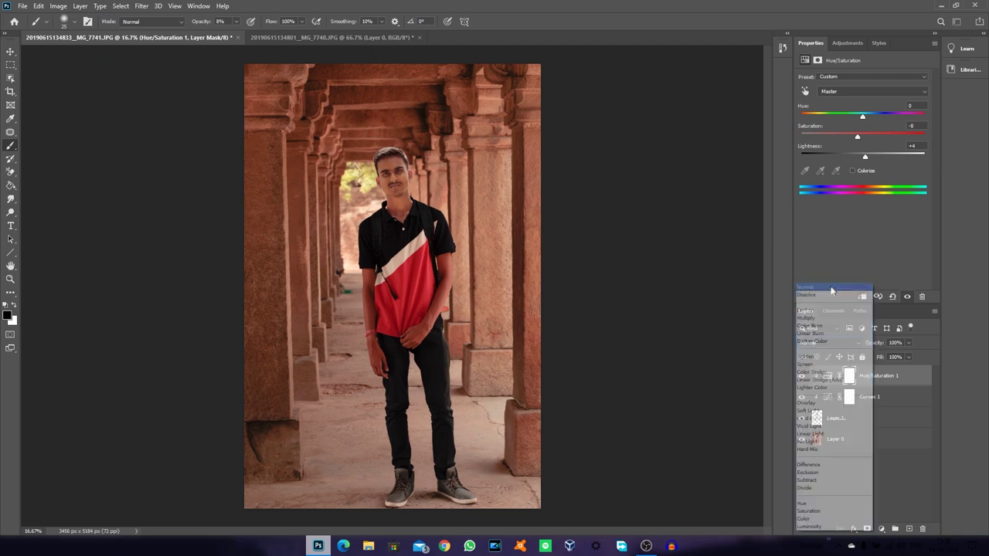
pyautogui.click(833, 343)
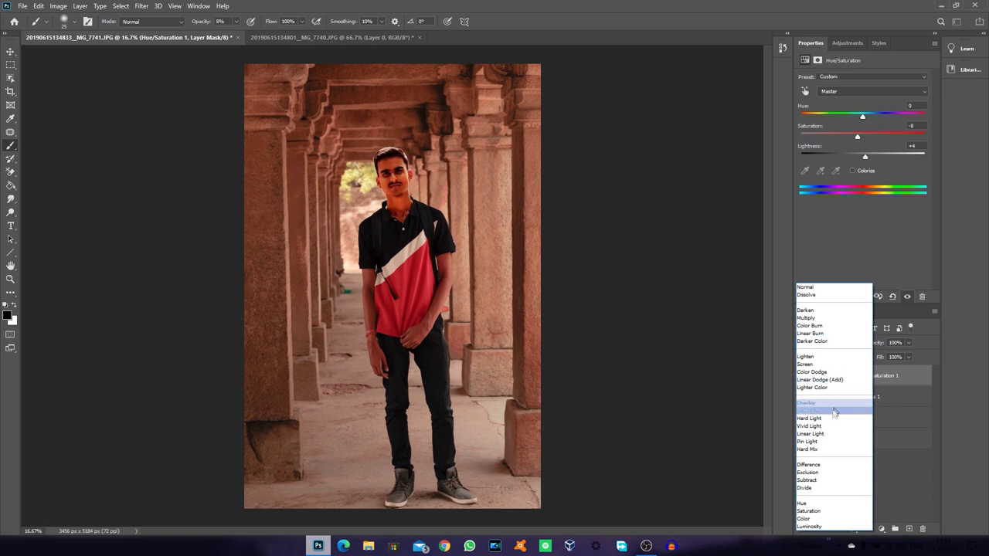
pyautogui.click(826, 519)
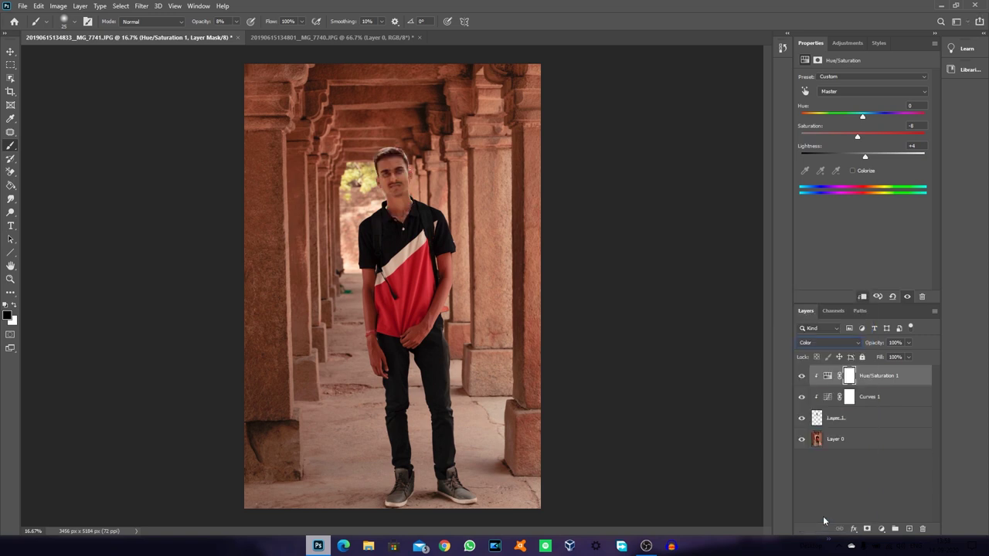
# Step: Lift Curves 1 midtones with an S-curve, then set Hue/Saturation to Saturation -26, Lightness +1
pyautogui.click(888, 396)
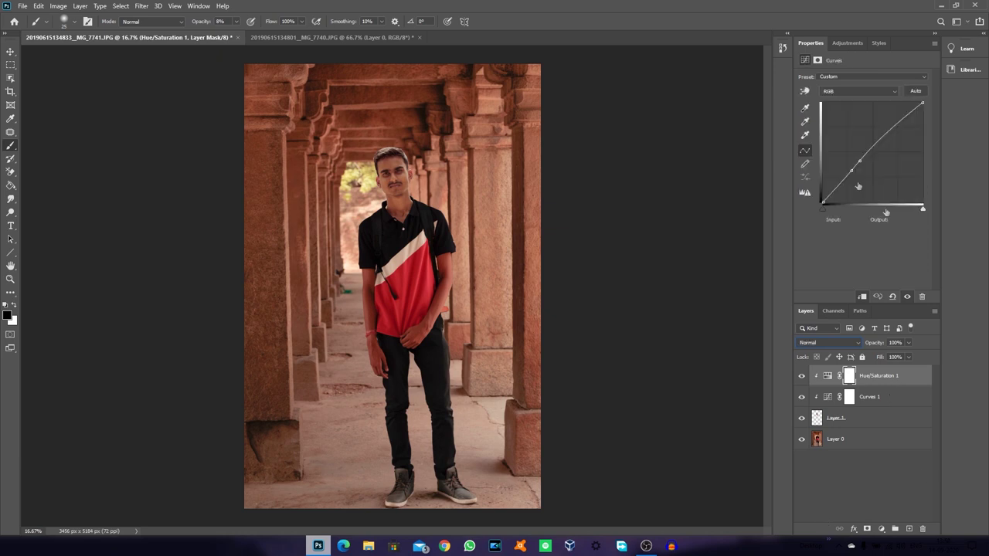
pyautogui.moveTo(851, 170); pyautogui.dragTo(850, 171)
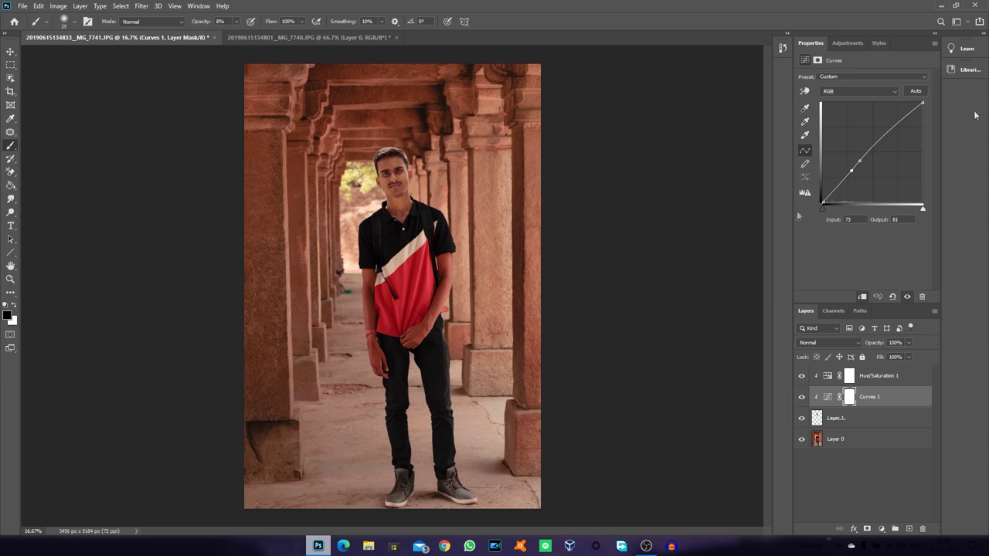
pyautogui.click(805, 90)
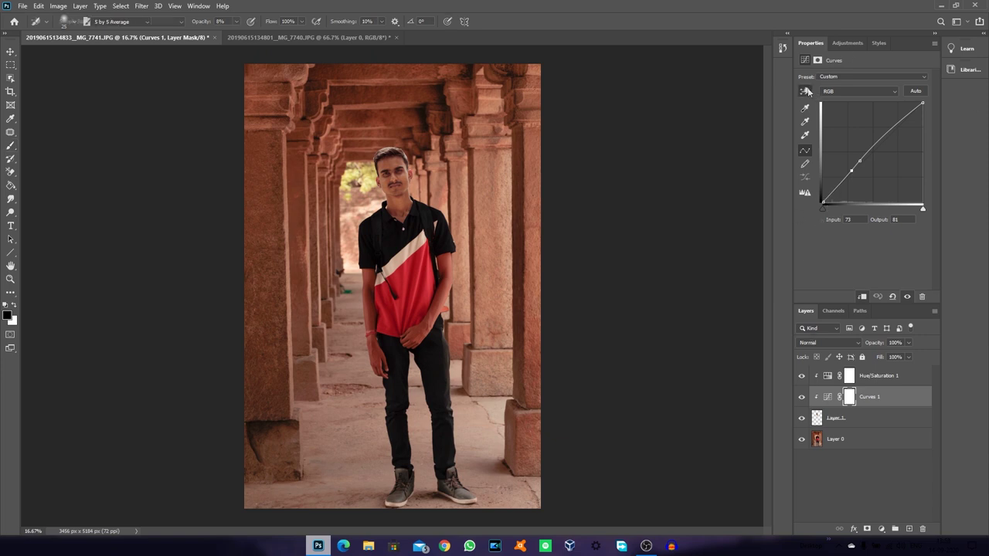
pyautogui.moveTo(393, 162); pyautogui.dragTo(394, 156)
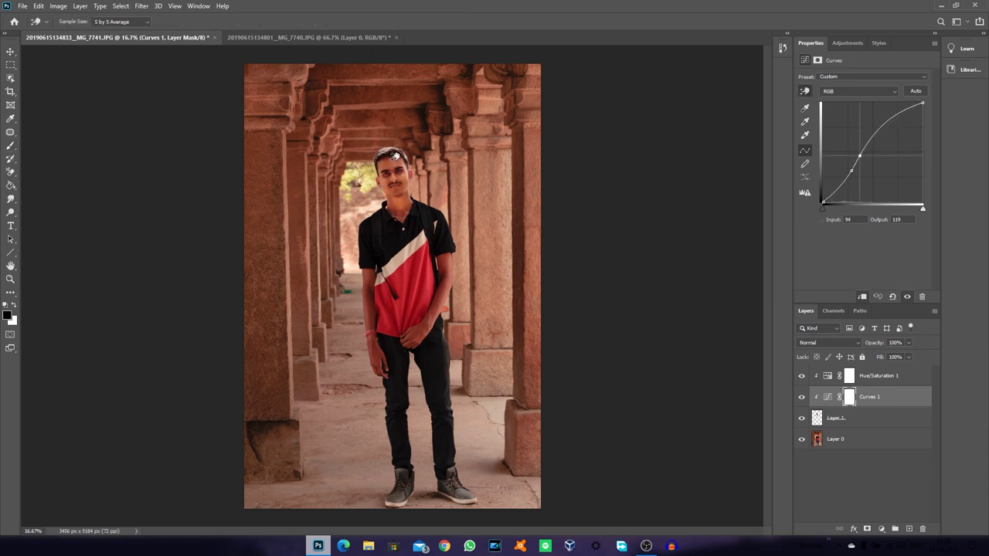
pyautogui.click(881, 376)
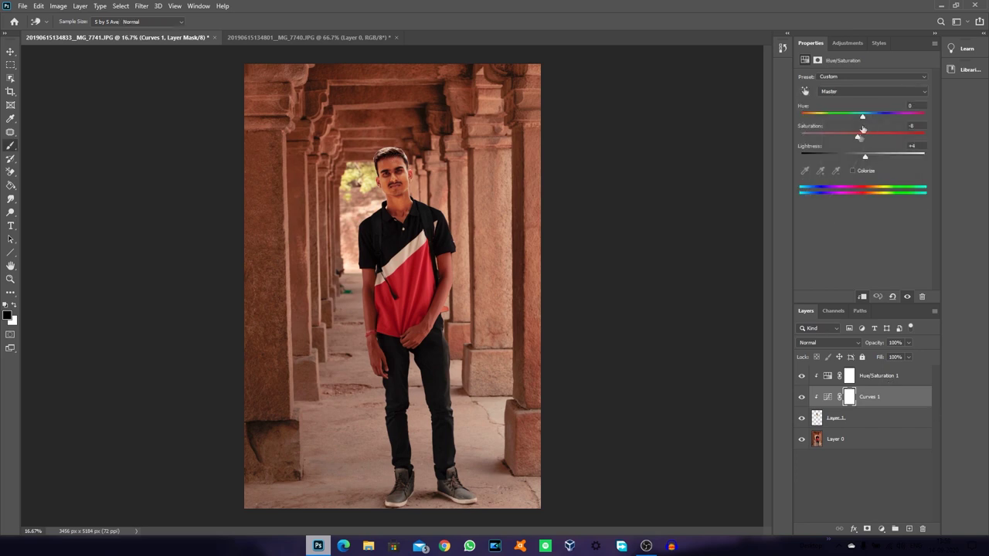
pyautogui.moveTo(866, 158); pyautogui.dragTo(864, 158)
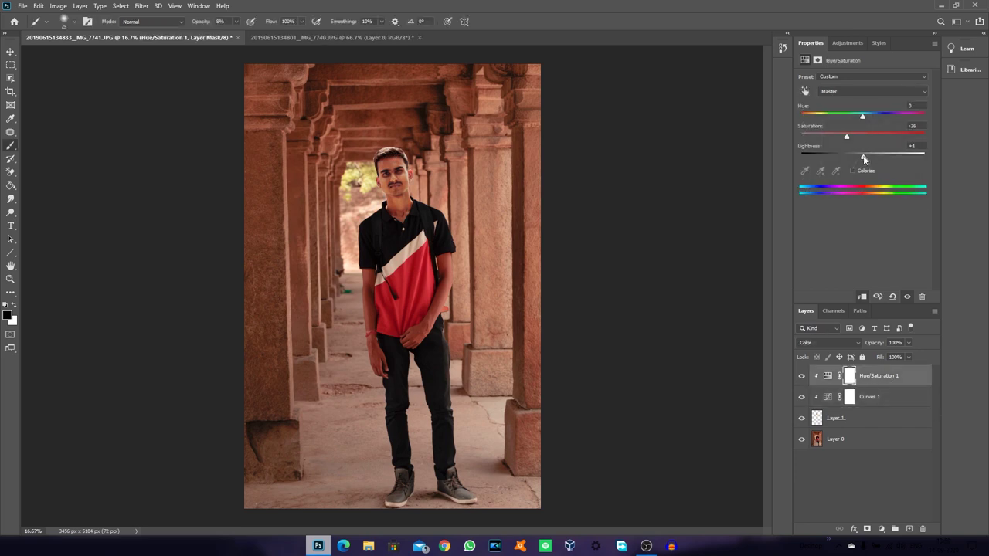
# Step: Add a Levels layer clipped to the face with midtones 1.13 and output white 223
pyautogui.click(882, 530)
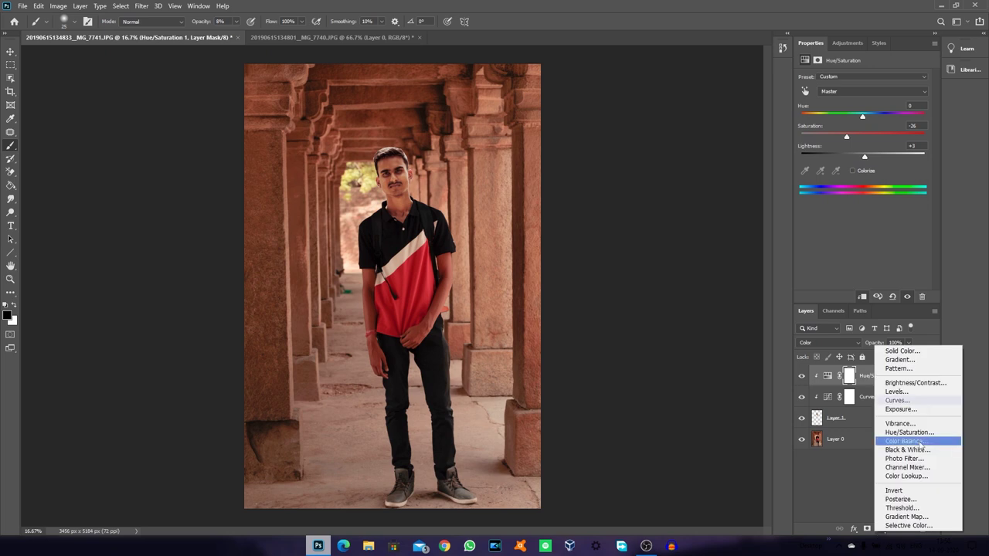
pyautogui.click(889, 390)
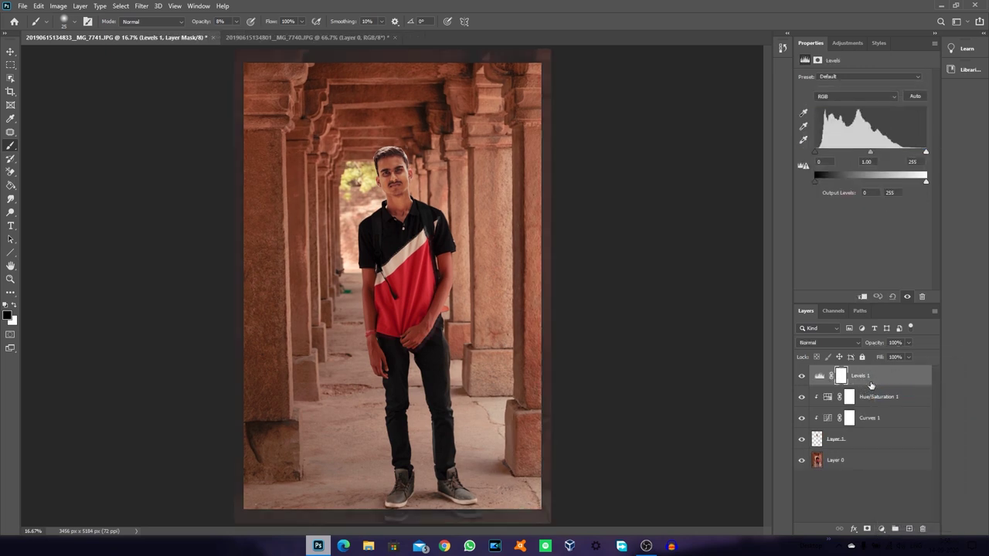
pyautogui.keyDown('alt'); pyautogui.click(866, 387); pyautogui.keyUp('alt')
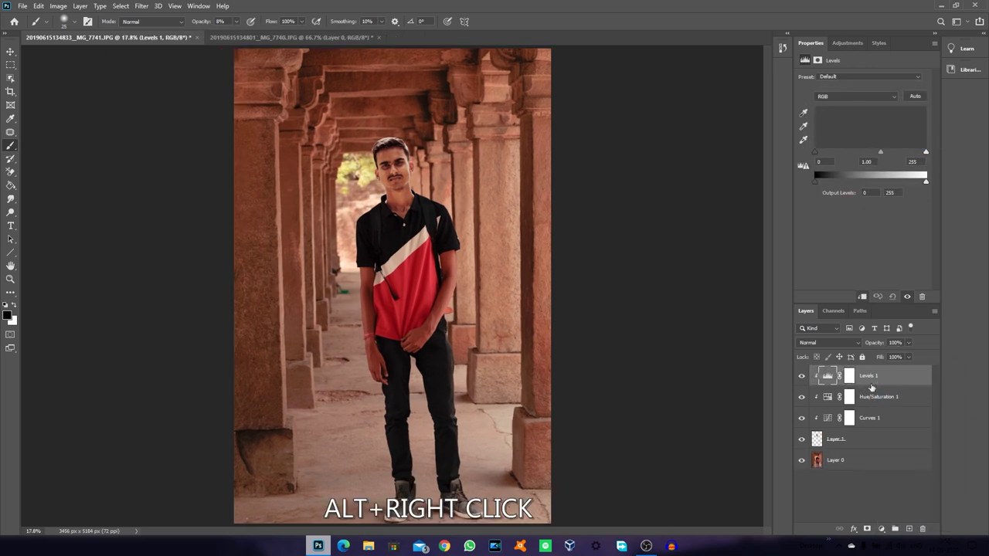
pyautogui.click(848, 377)
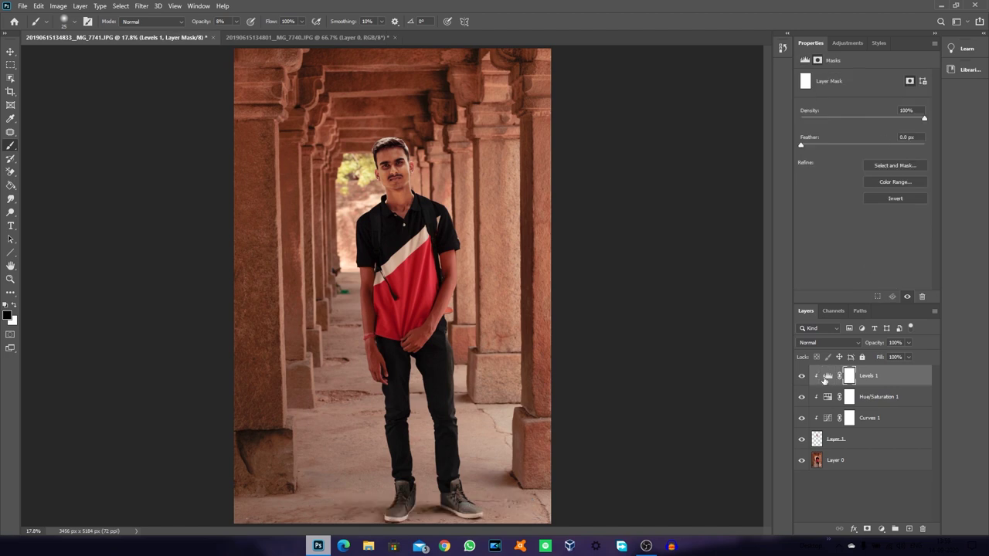
pyautogui.click(805, 60)
pyautogui.moveTo(871, 153); pyautogui.dragTo(860, 154)
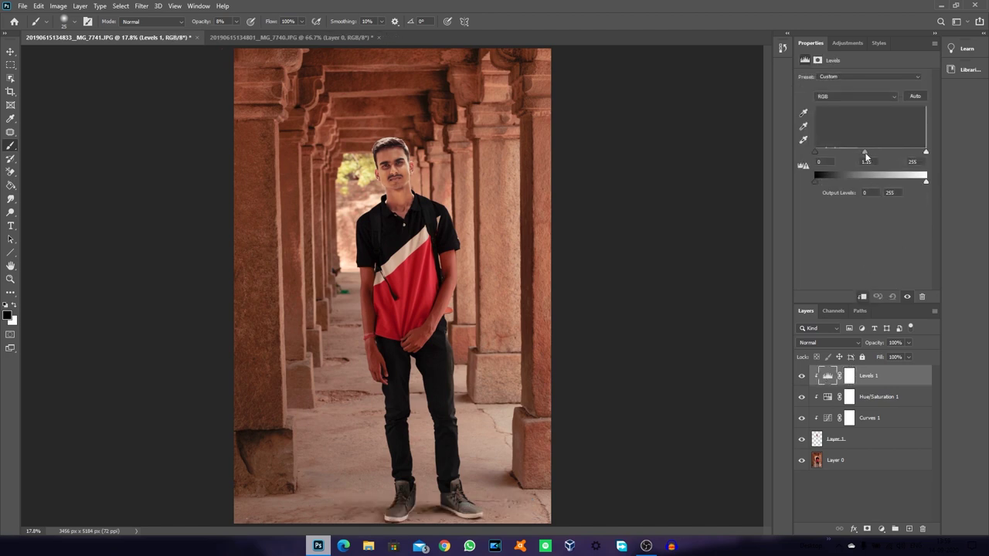
pyautogui.moveTo(821, 182); pyautogui.dragTo(813, 182)
pyautogui.moveTo(925, 181); pyautogui.dragTo(913, 186)
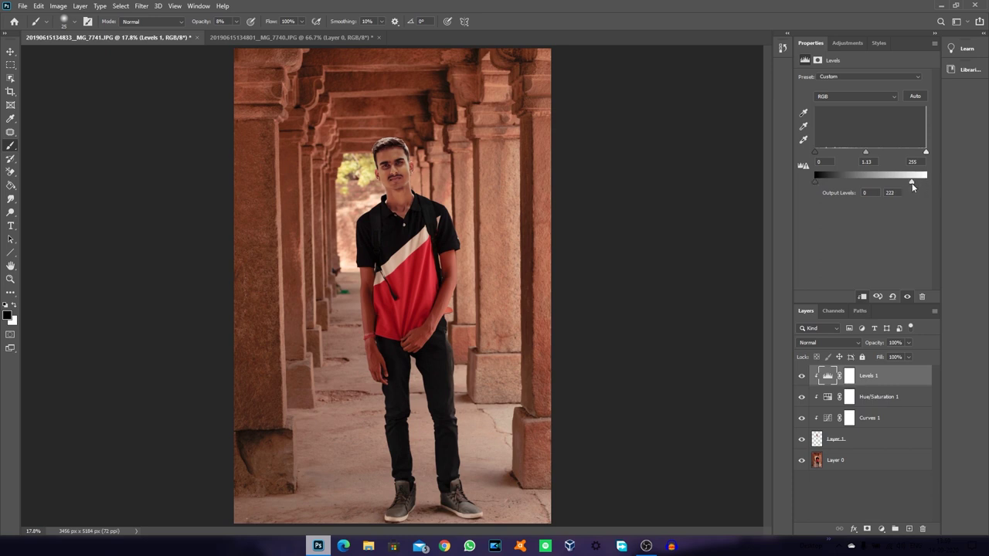
pyautogui.click(850, 417)
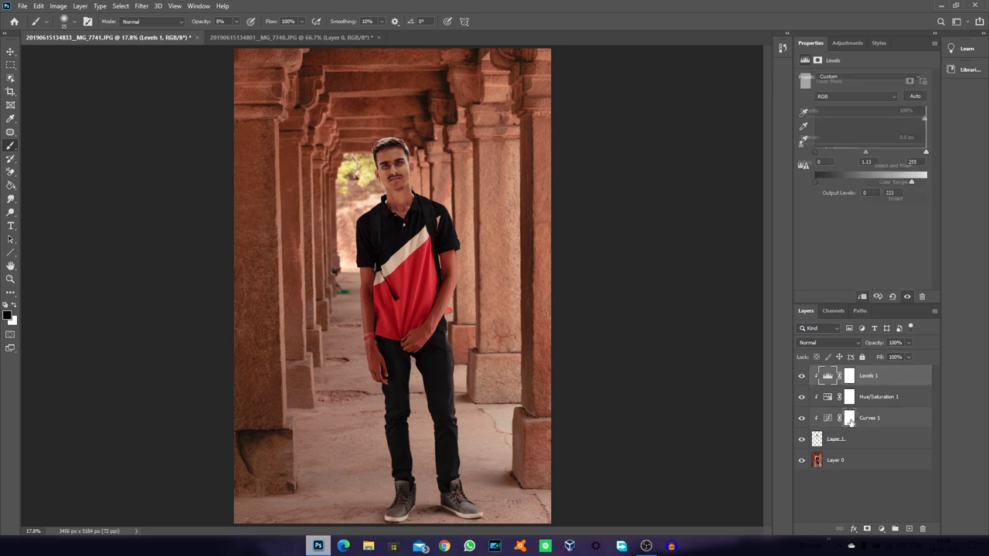
# Step: Reshape the face Curves on the image so input 115 maps to output 153
pyautogui.click(805, 61)
pyautogui.click(804, 90)
pyautogui.keyDown('alt'); pyautogui.scroll(3, 414, 157); pyautogui.keyUp('alt')
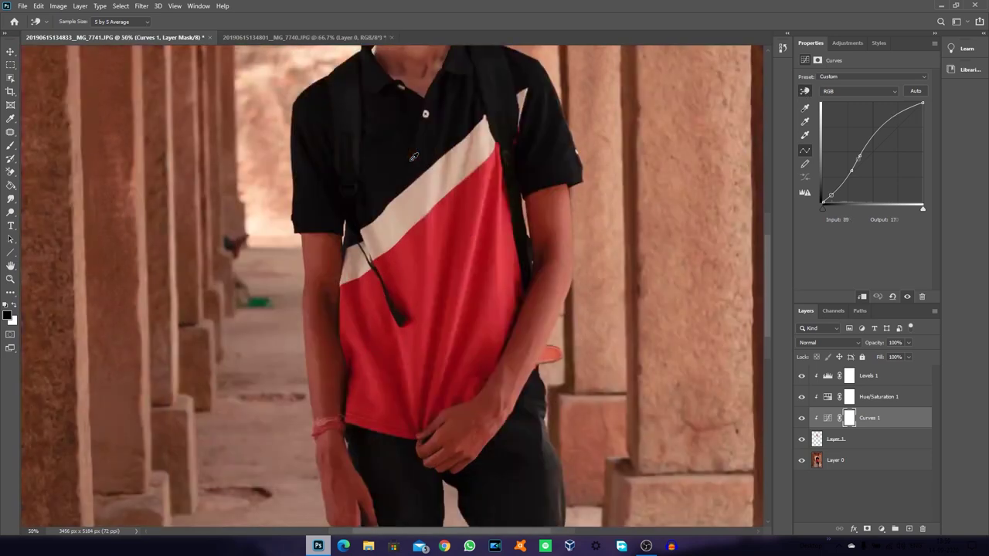
pyautogui.click(413, 67)
pyautogui.keyDown('alt'); pyautogui.scroll(-3, 414, 66); pyautogui.keyUp('alt')
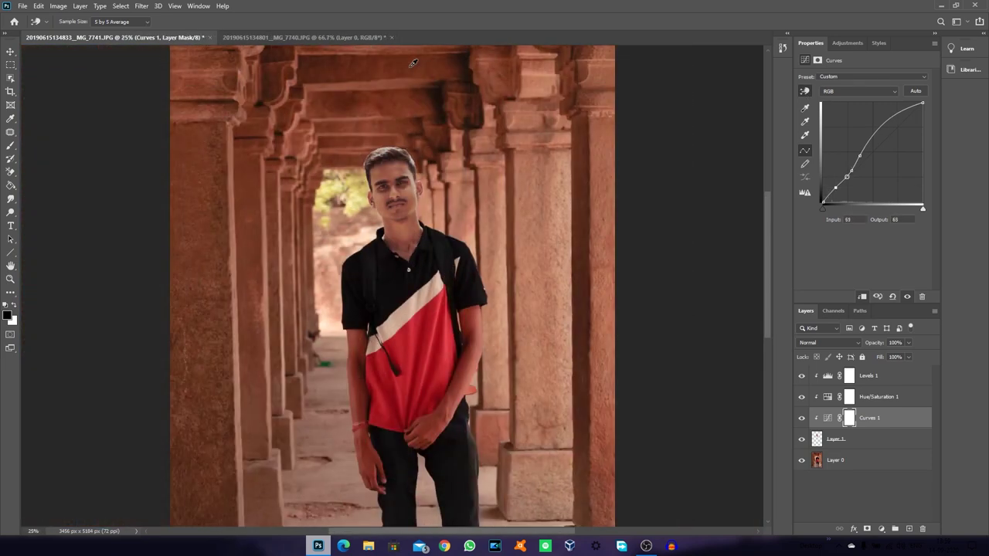
pyautogui.press('Delete')
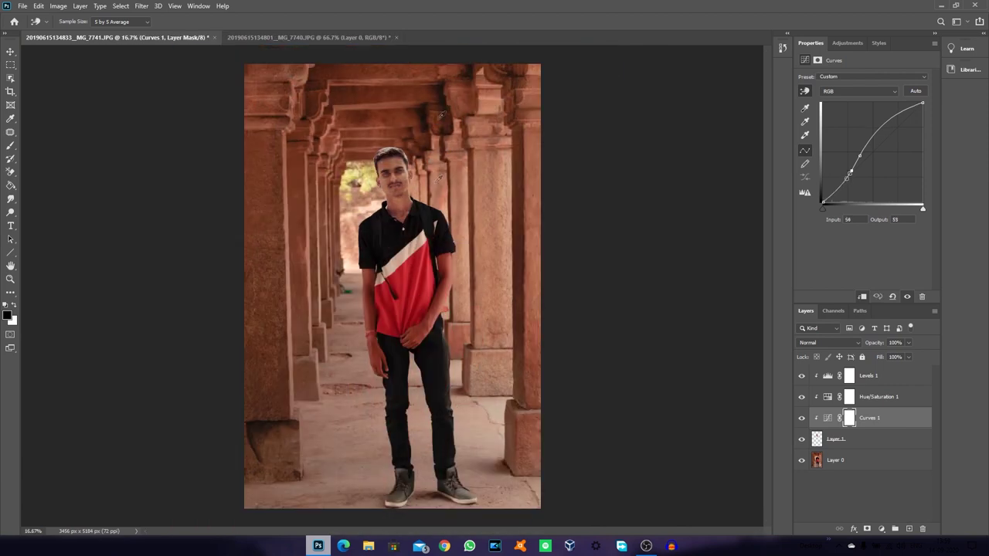
pyautogui.moveTo(393, 163)
pyautogui.mouseDown()
pyautogui.moveTo(427, 112)
pyautogui.moveTo(405, 161)
pyautogui.mouseUp()
# Step: Ease the Hue/Saturation desaturation back to -11 and select Layer 1
pyautogui.click(850, 396)
pyautogui.press('b')
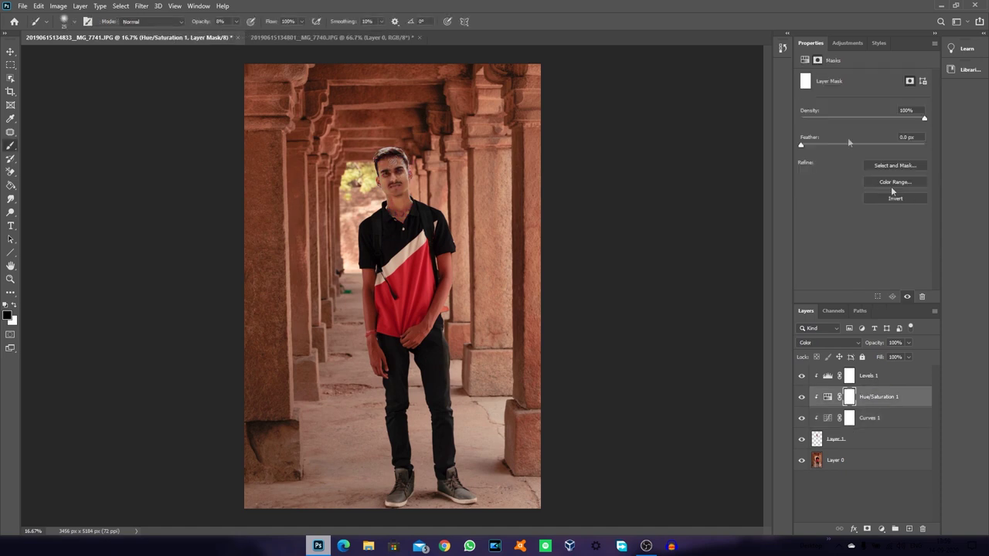
pyautogui.click(818, 59)
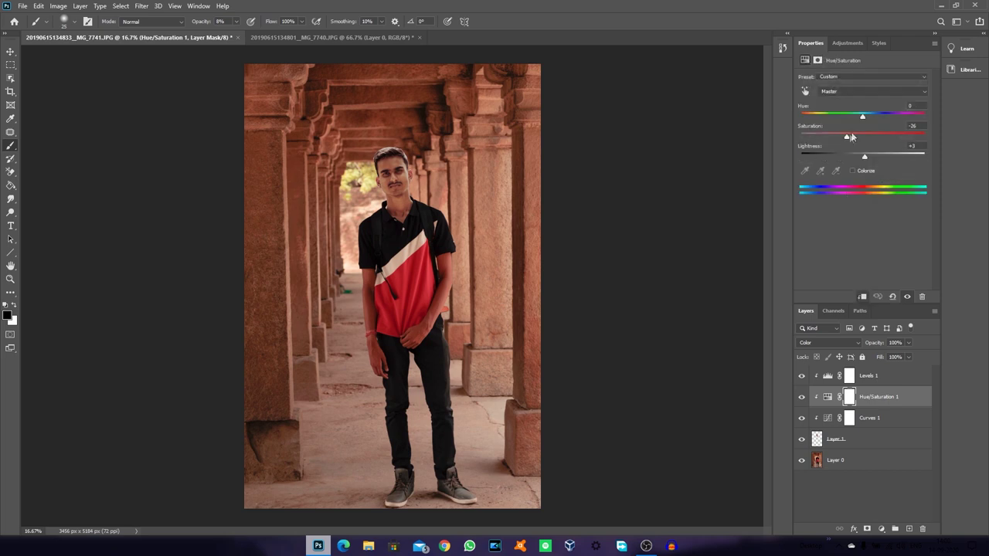
pyautogui.moveTo(857, 136); pyautogui.dragTo(856, 135)
pyautogui.click(845, 444)
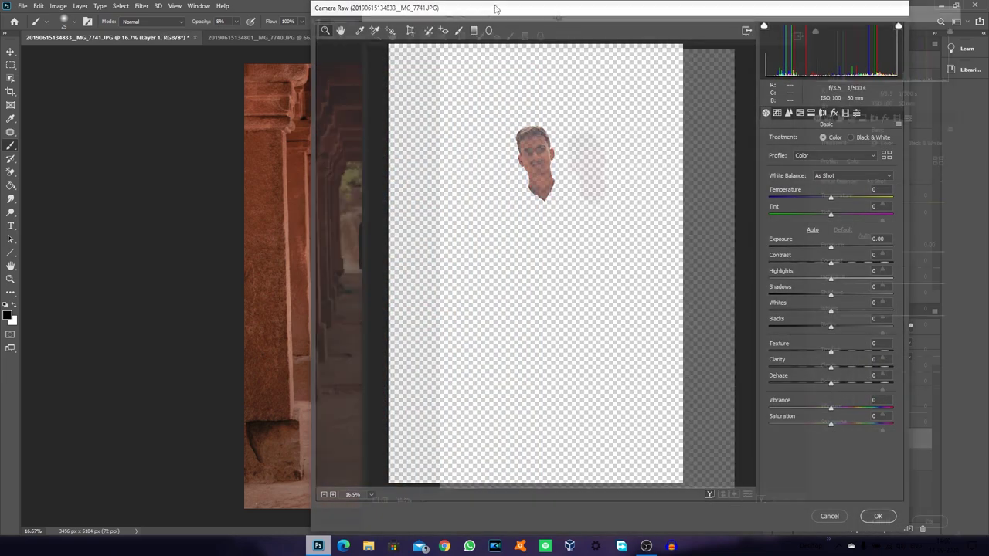
# Step: In Camera Raw's Basic panel, raise Blacks to +68 and apply it to the face
pyautogui.moveTo(495, 6); pyautogui.dragTo(594, 6)
pyautogui.click(886, 112)
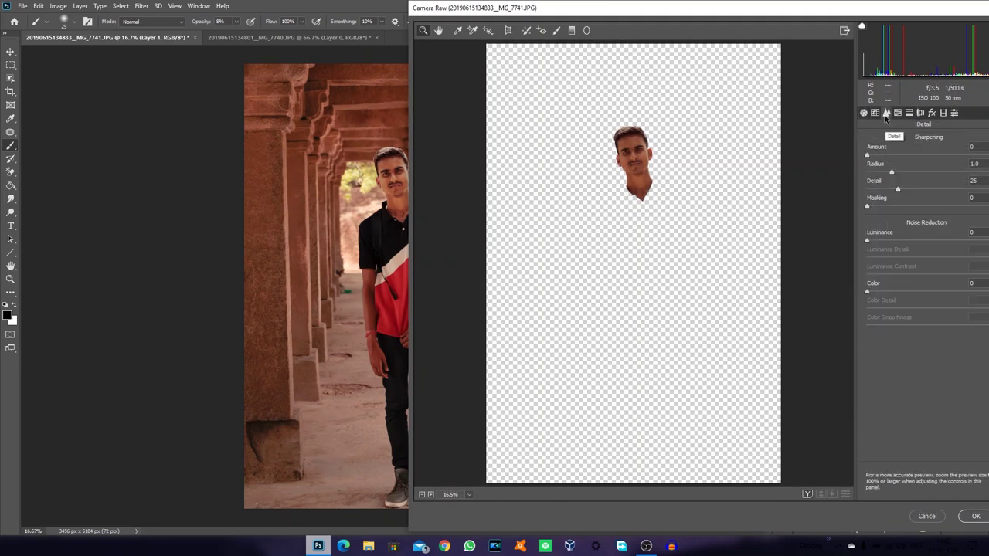
pyautogui.click(910, 113)
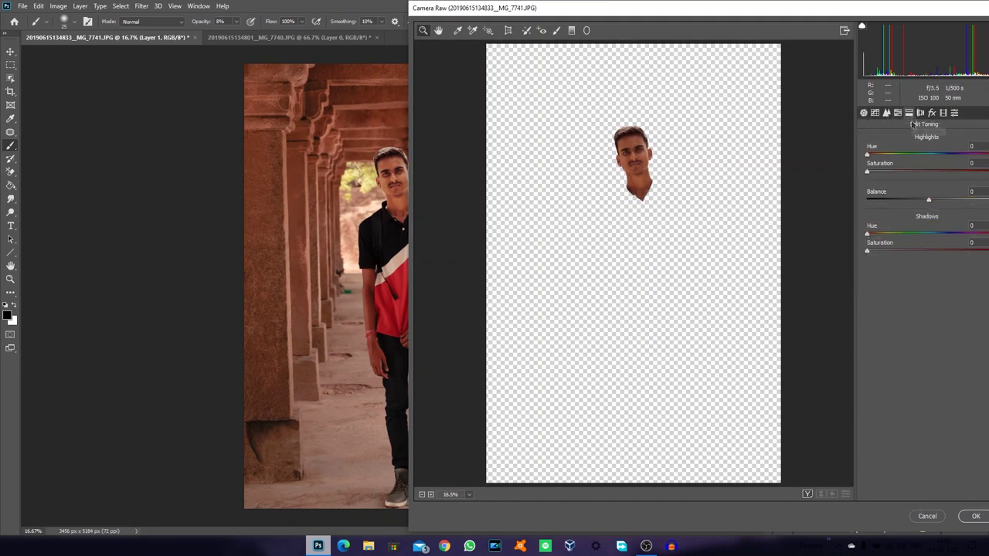
pyautogui.click(864, 113)
pyautogui.moveTo(928, 327); pyautogui.dragTo(973, 326)
pyautogui.click(975, 517)
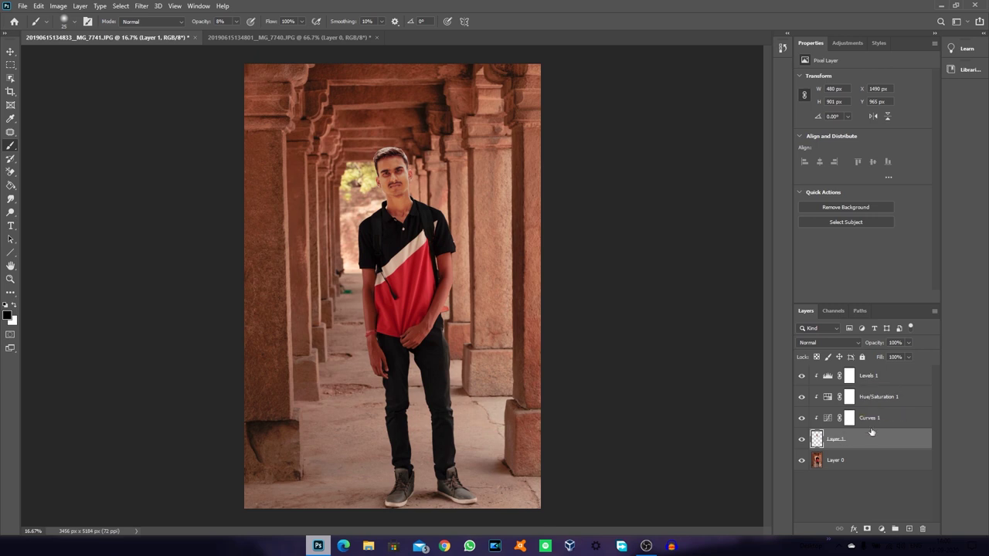
# Step: Add an Exposure adjustment on the face with Exposure +0.2 and Offset +0.005
pyautogui.click(881, 529)
pyautogui.click(915, 399)
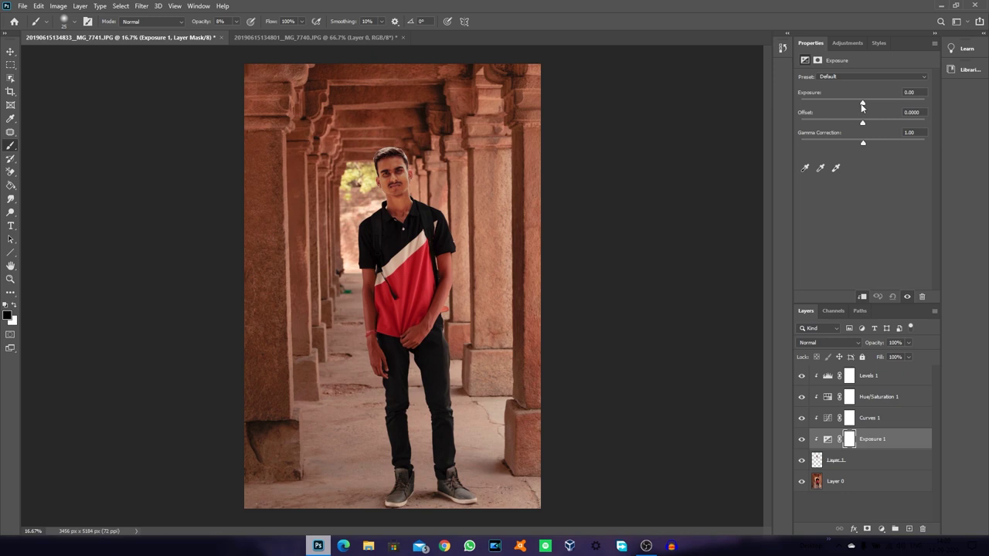
pyautogui.moveTo(863, 105); pyautogui.dragTo(868, 105)
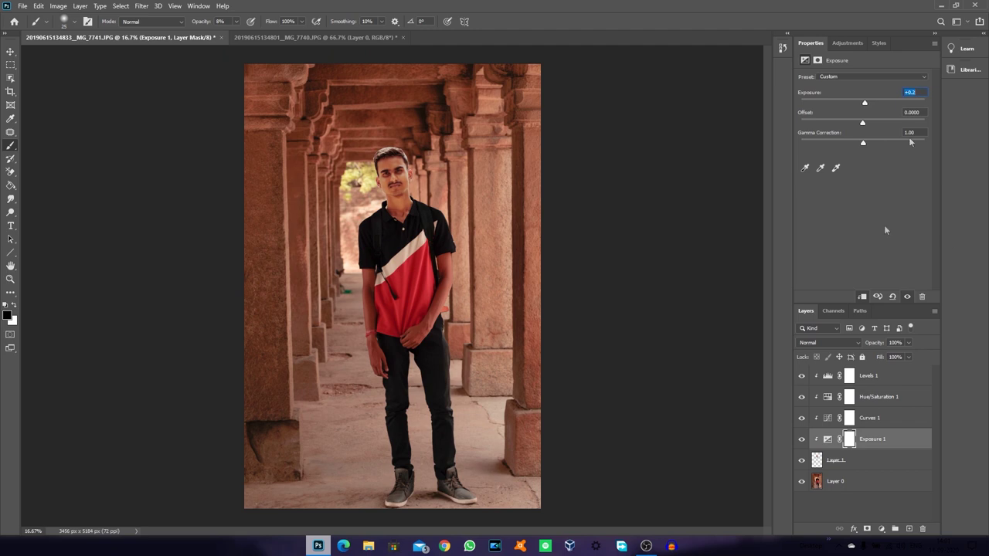
pyautogui.moveTo(864, 124); pyautogui.dragTo(867, 126)
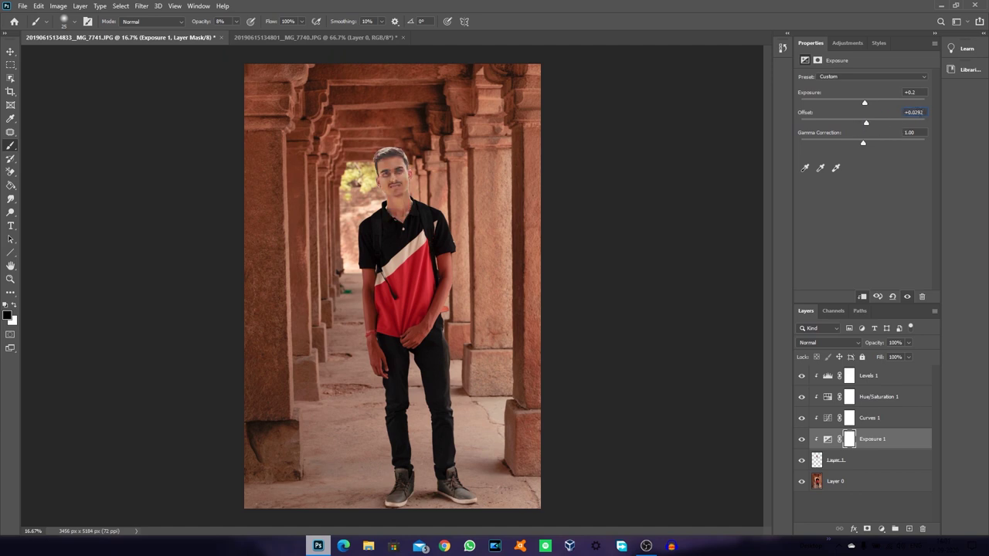
pyautogui.write('+0.092')
pyautogui.press('Return')
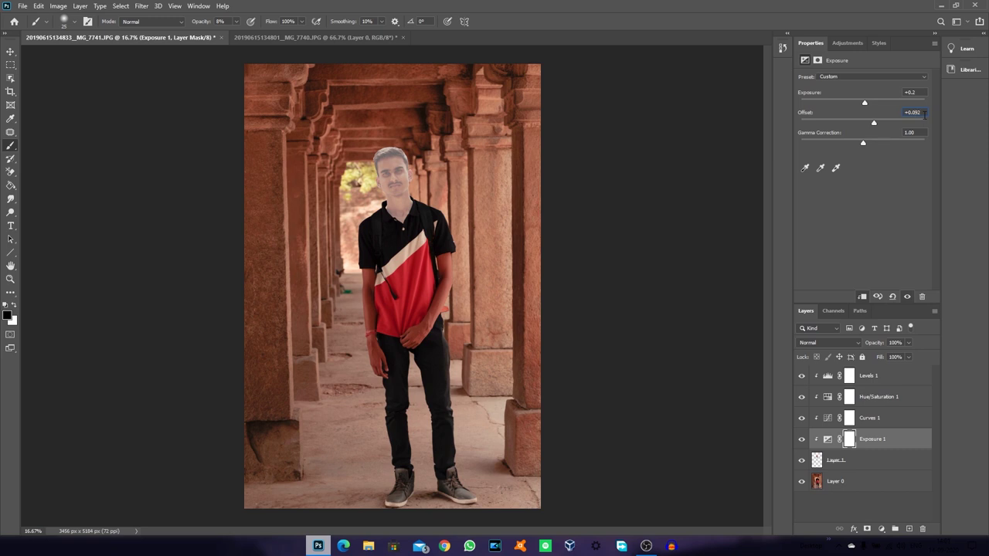
pyautogui.hotkey('ctrl', 'z')
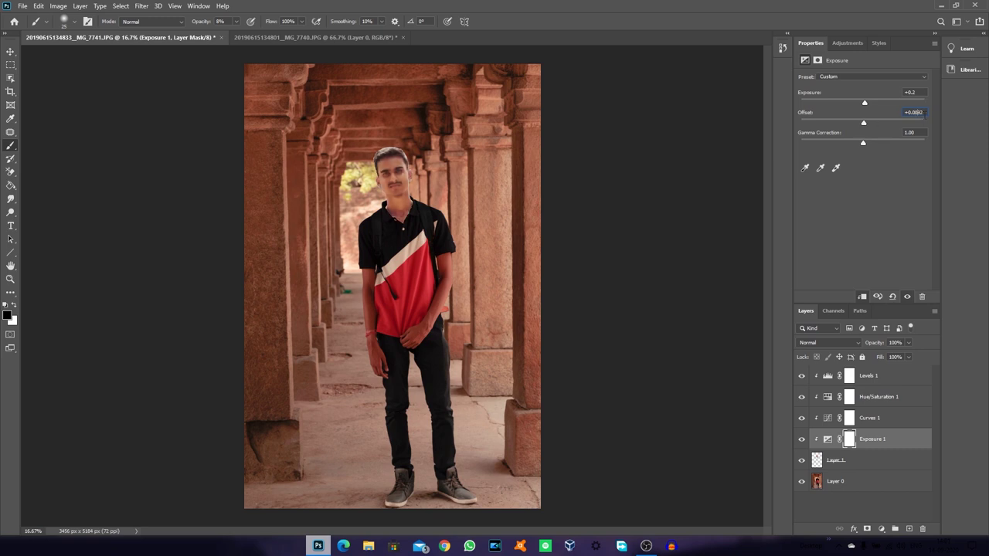
pyautogui.press('Return')
pyautogui.write('+0.005')
# Step: Delete the Hue/Saturation, Curves, Exposure and Levels adjustment layers
pyautogui.click(881, 377)
pyautogui.click(878, 397)
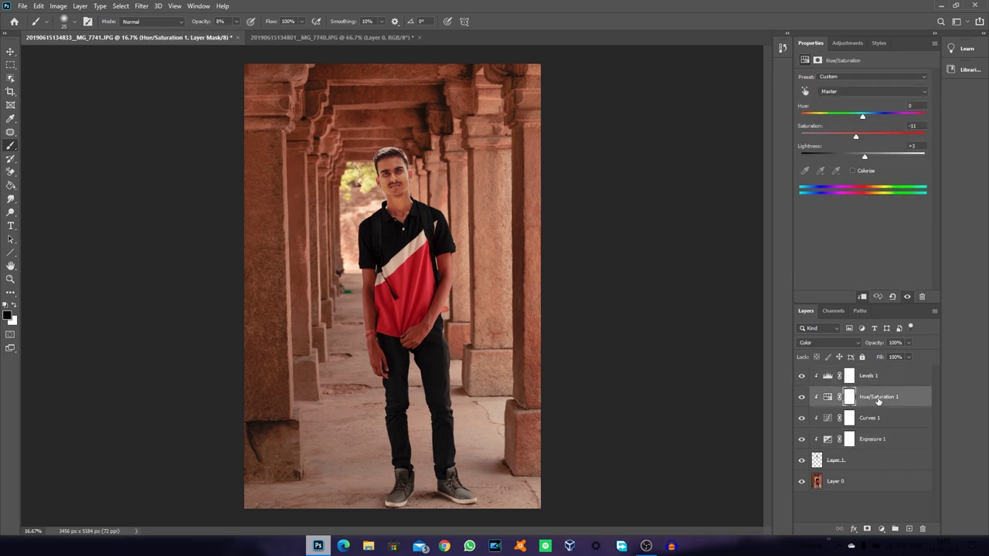
pyautogui.press('Delete')
pyautogui.press('Delete')
pyautogui.rightClick(878, 398)
pyautogui.click(920, 394)
pyautogui.press('Delete')
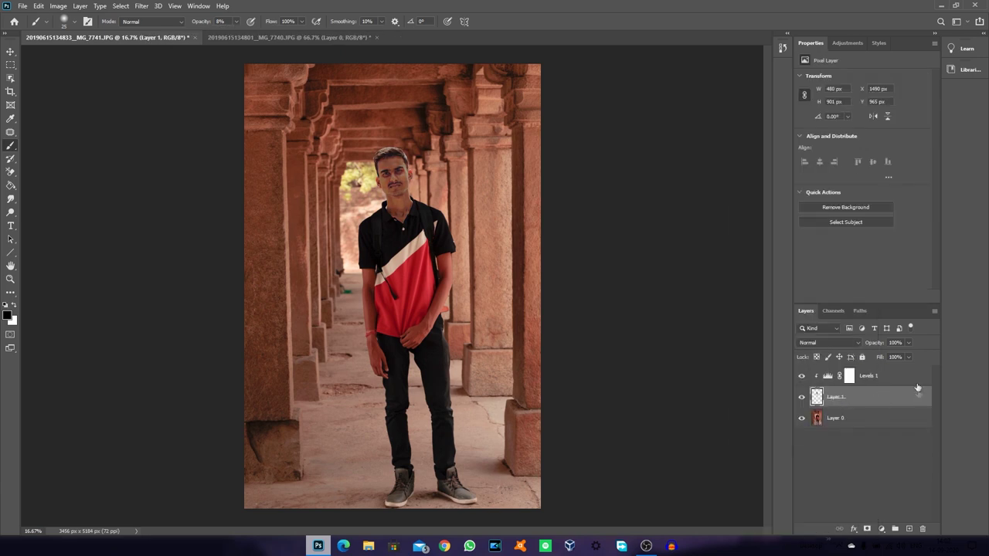
pyautogui.click(918, 378)
pyautogui.press('Delete')
# Step: Add a Curves layer clipped to Layer 1 that maps Input 91 to Output 110
pyautogui.click(881, 528)
pyautogui.click(897, 398)
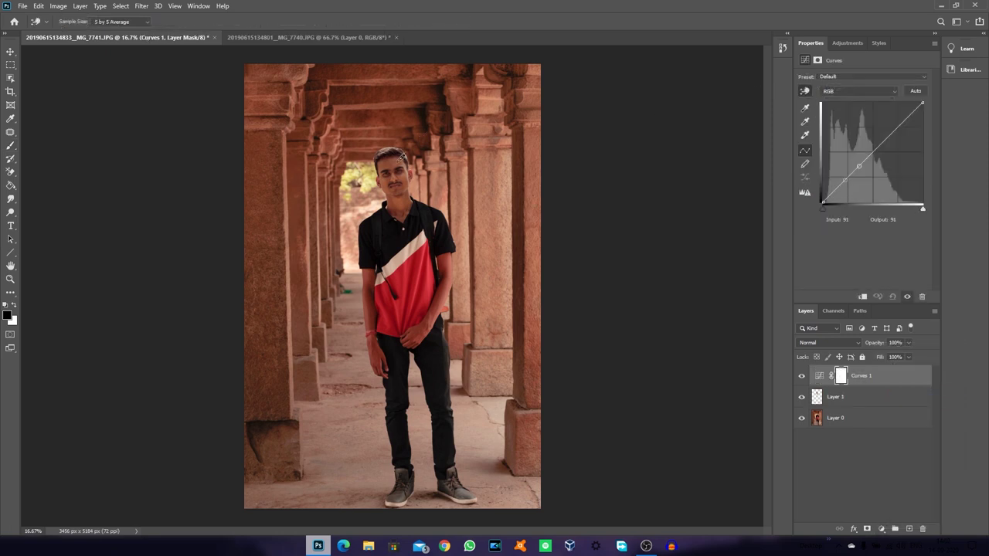
pyautogui.moveTo(400, 158); pyautogui.dragTo(400, 154)
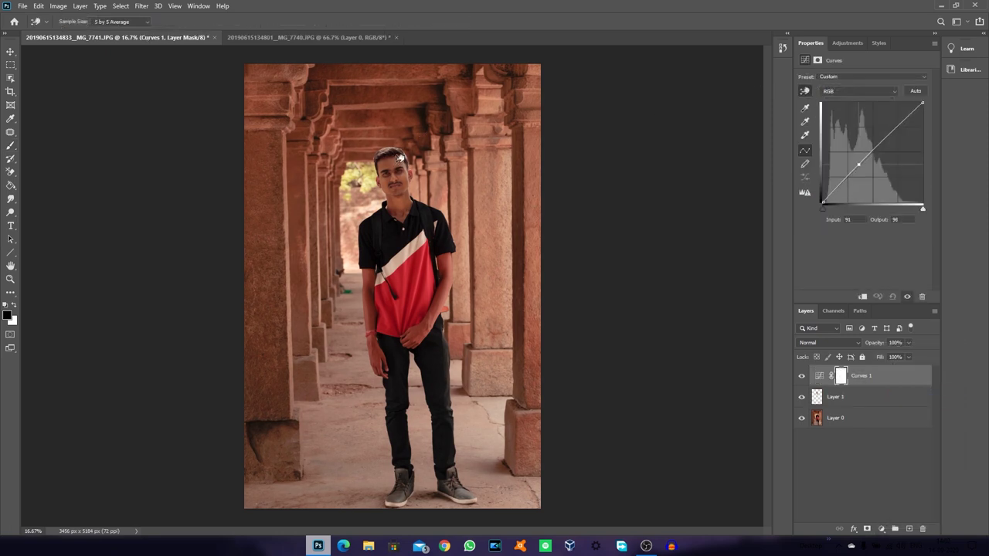
pyautogui.press('b')
pyautogui.keyDown('alt'); pyautogui.click(885, 386); pyautogui.keyUp('alt')
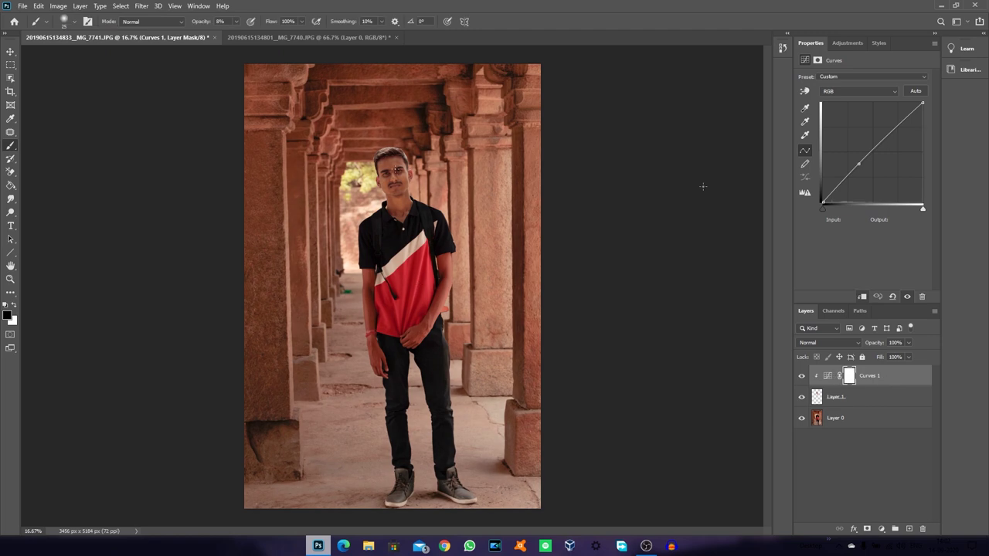
pyautogui.click(805, 90)
pyautogui.moveTo(399, 166); pyautogui.dragTo(388, 158)
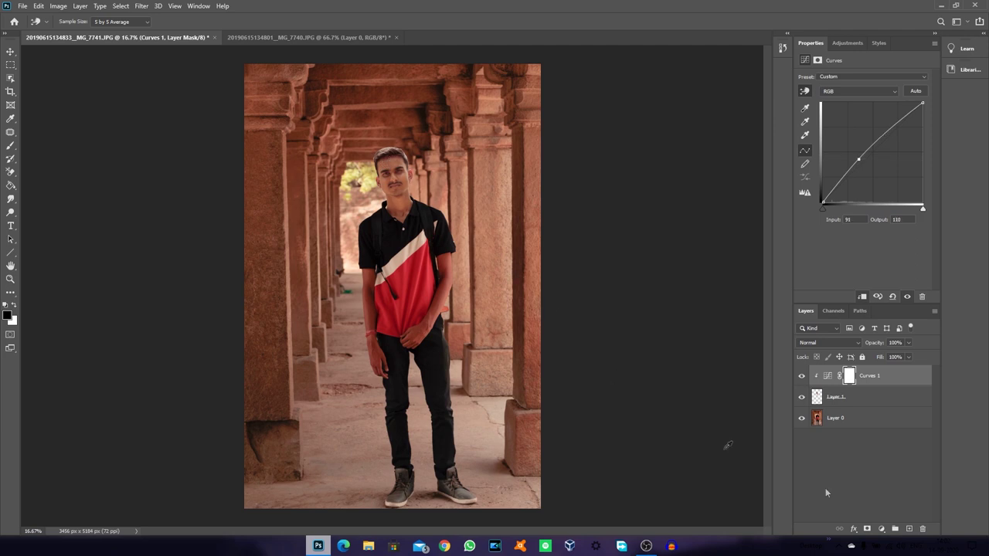
pyautogui.press('b')
pyautogui.click(847, 454)
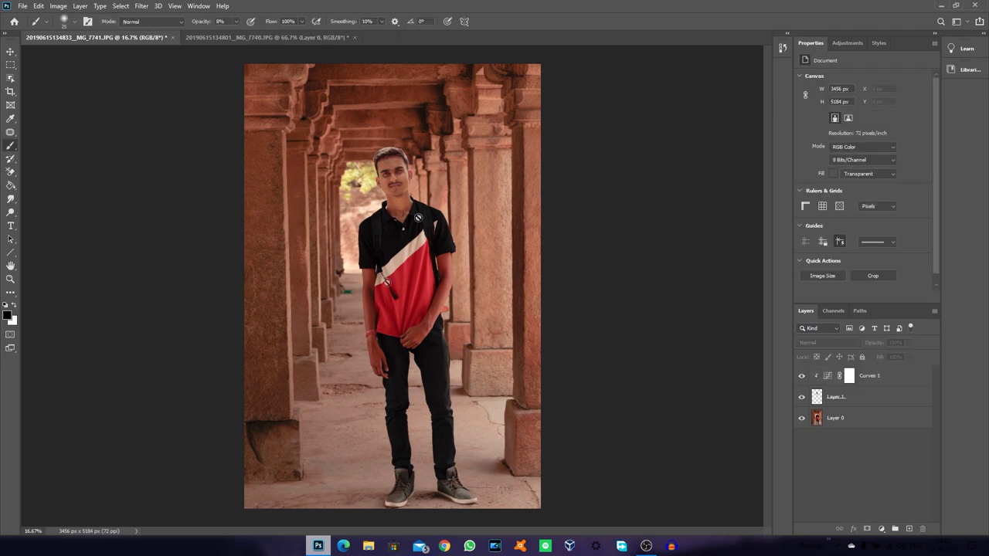
# Step: In Camera Raw on Layer 1, set HSL saturation to Reds +12 and Oranges +10
pyautogui.click(875, 401)
pyautogui.hotkey('ctrl', 'shift', 'a')
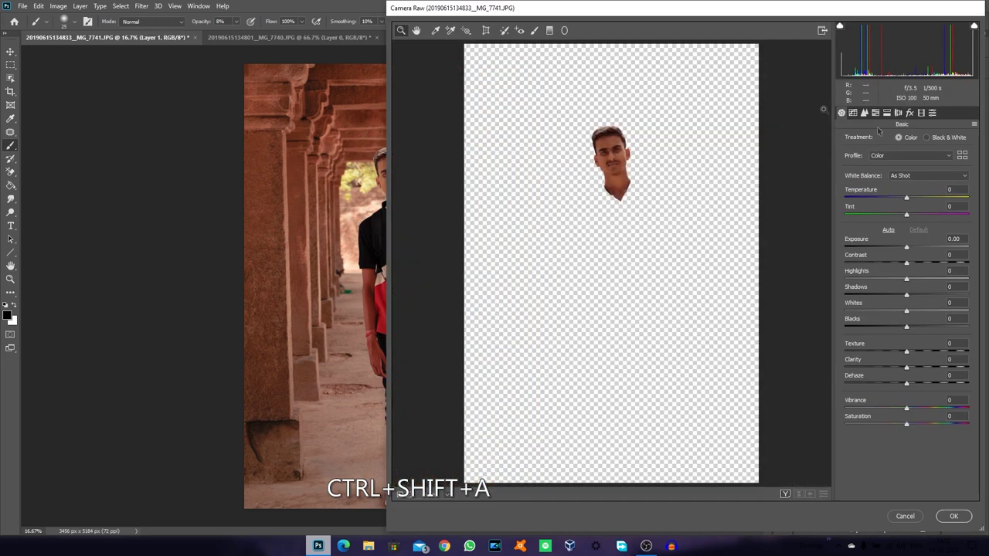
pyautogui.click(864, 112)
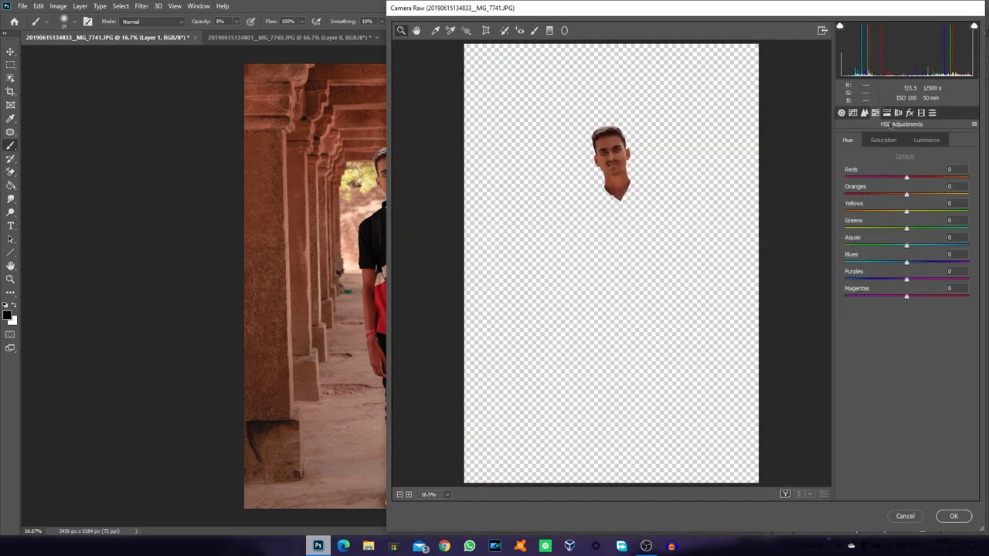
pyautogui.click(883, 141)
pyautogui.moveTo(906, 177); pyautogui.dragTo(911, 177)
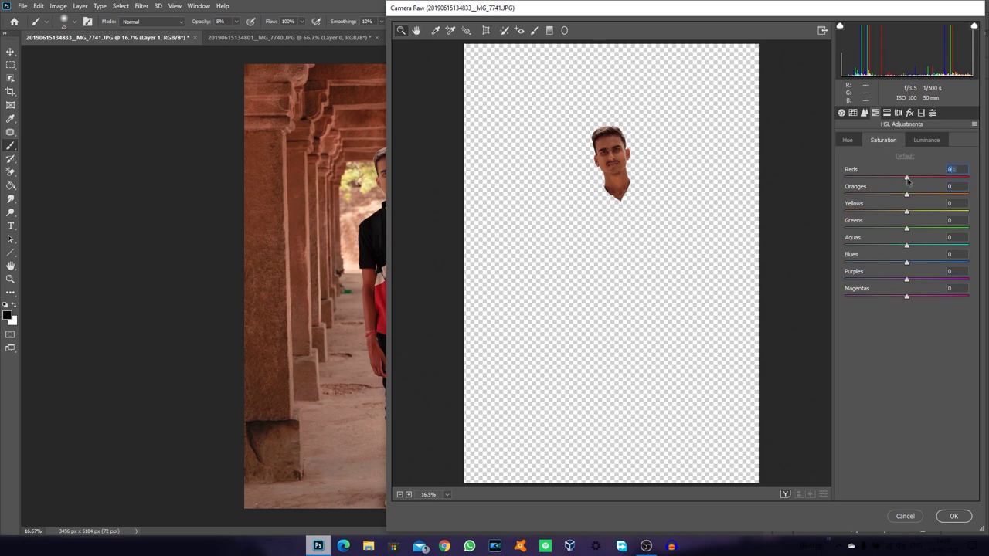
pyautogui.click(951, 516)
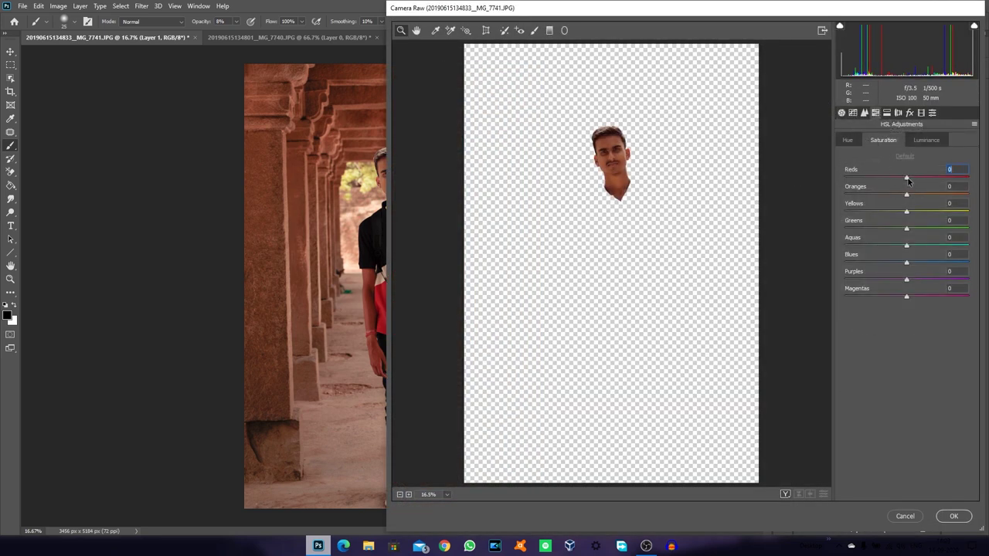
pyautogui.moveTo(907, 180)
pyautogui.mouseDown()
pyautogui.moveTo(910, 195)
pyautogui.moveTo(914, 179)
pyautogui.mouseUp()
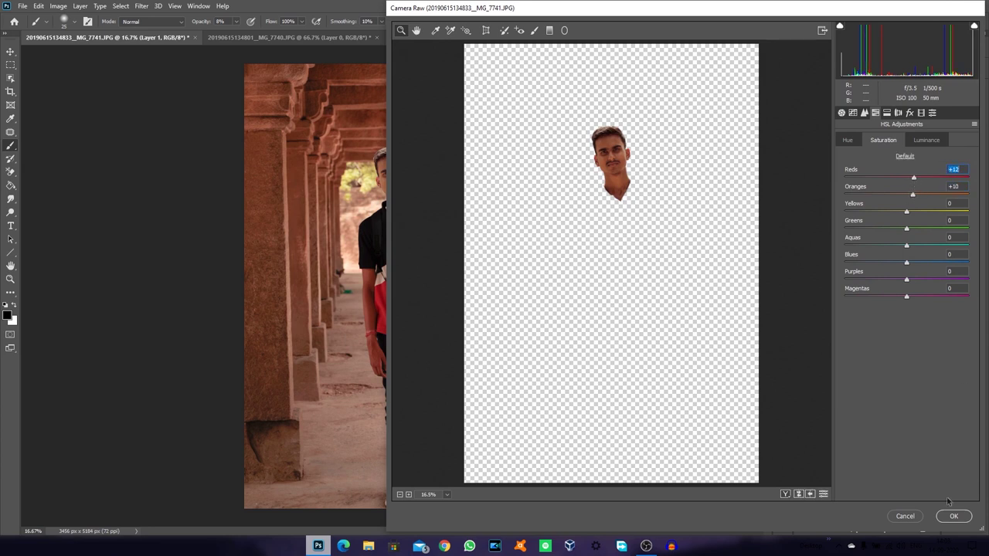
pyautogui.click(952, 516)
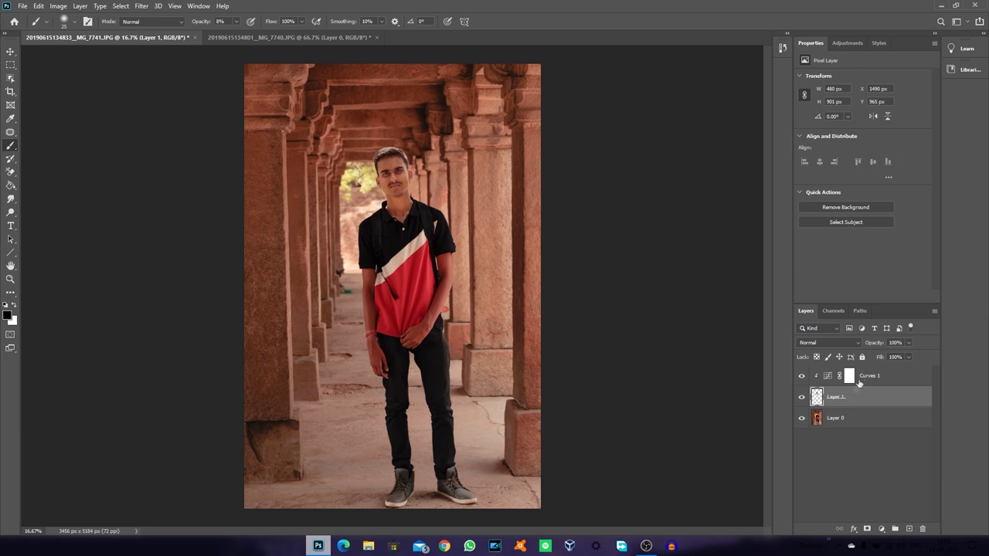
# Step: Merge all visible layers into Layer 2 and Liquify it with Forehead -100
pyautogui.click(850, 378)
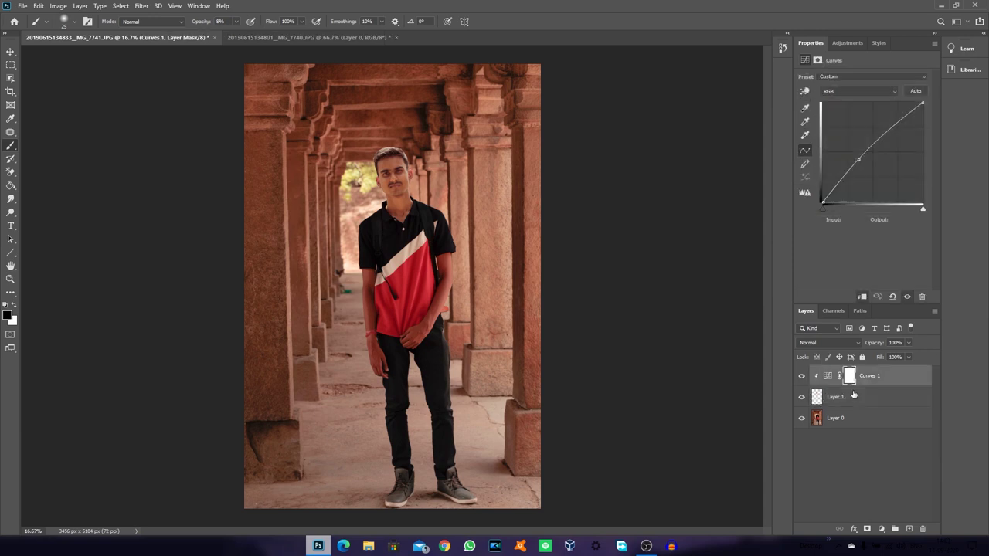
pyautogui.hotkey('ctrl', 'shift', 'alt', 'e')
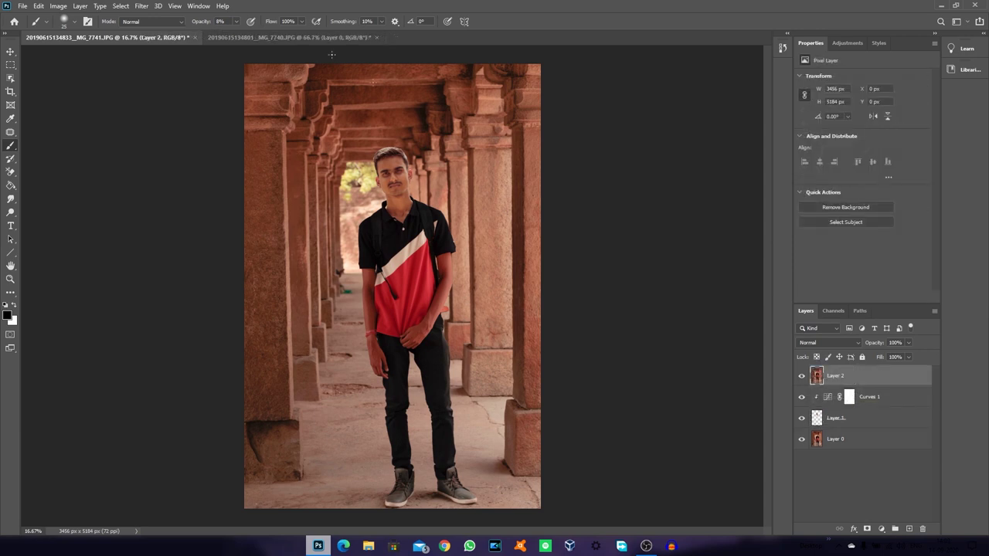
pyautogui.click(141, 6)
pyautogui.click(162, 88)
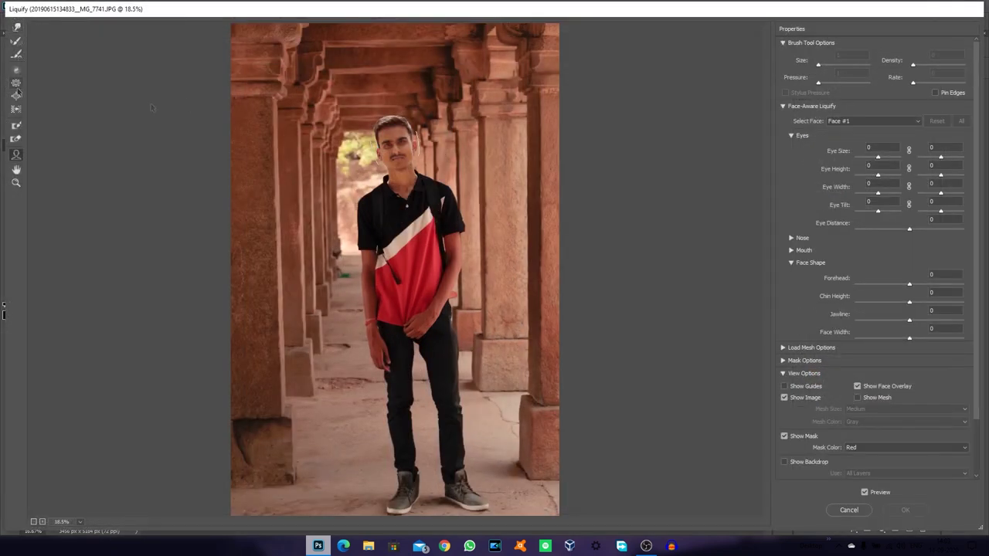
pyautogui.moveTo(396, 143)
pyautogui.moveTo(409, 148); pyautogui.dragTo(392, 136)
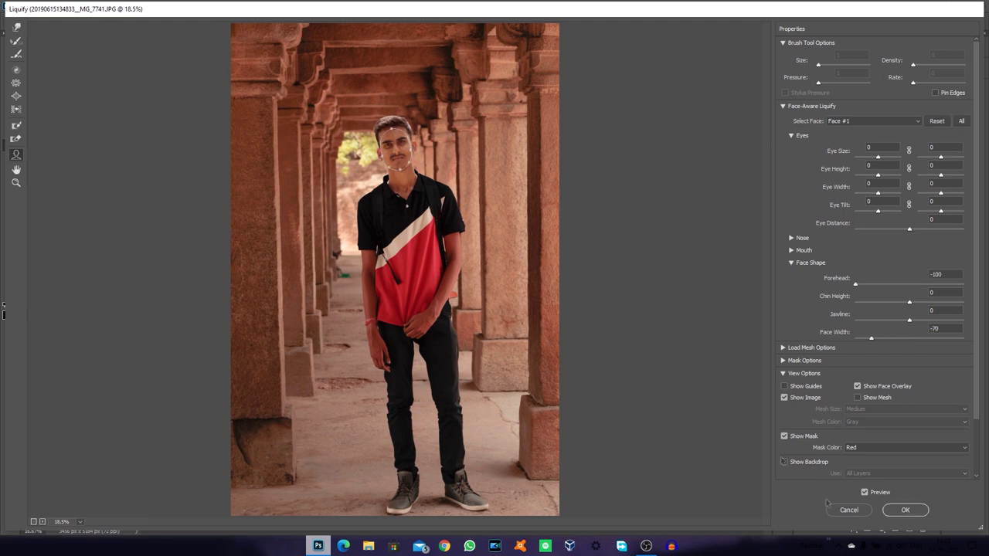
pyautogui.click(906, 510)
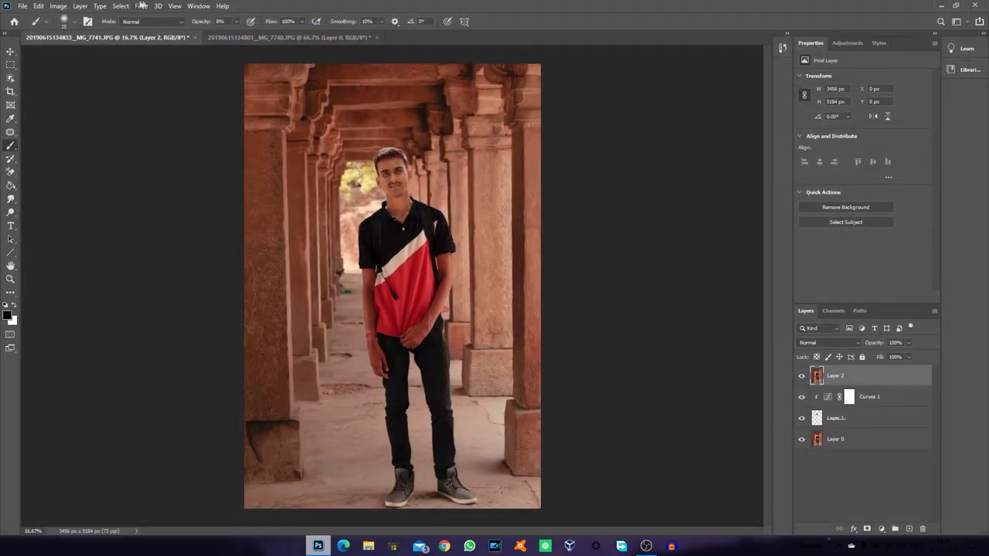
# Step: Run a second Face-Aware Liquify pass slimming Face Width to -70
pyautogui.click(141, 5)
pyautogui.click(166, 88)
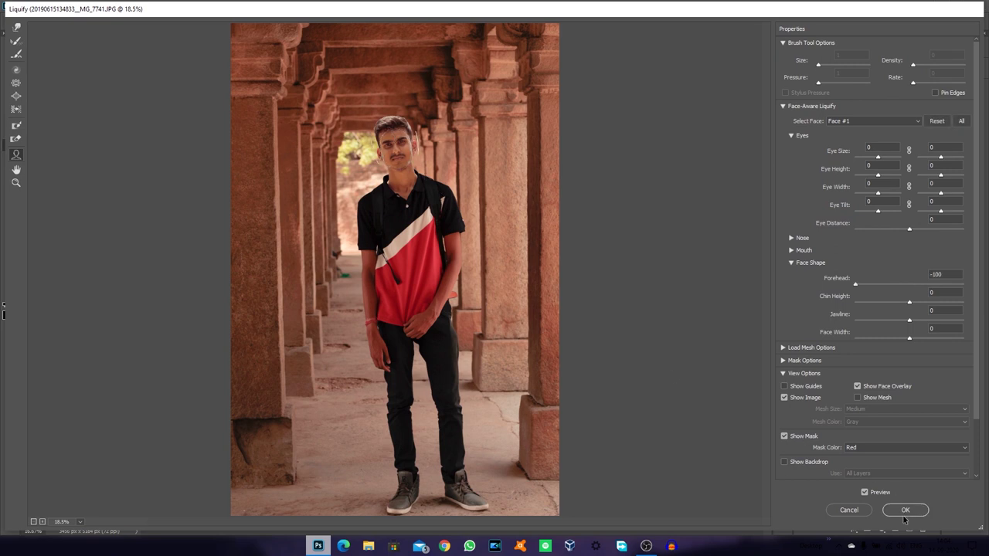
pyautogui.click(906, 510)
pyautogui.click(142, 5)
pyautogui.click(169, 70)
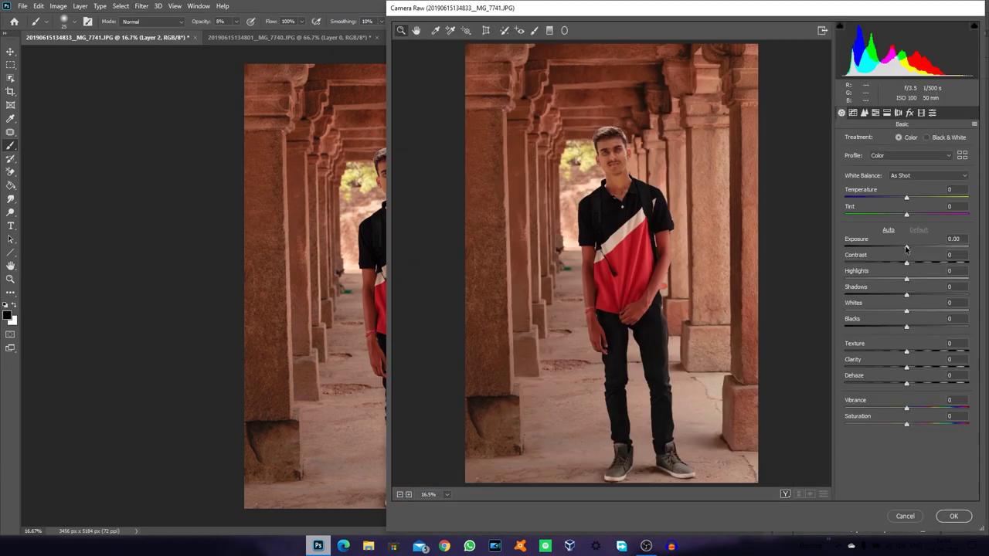
# Step: Grade Layer 2: Exposure +0.35, Highlights -23, Blacks +37, Reds saturation +37, Oranges 0
pyautogui.moveTo(907, 248); pyautogui.dragTo(904, 263)
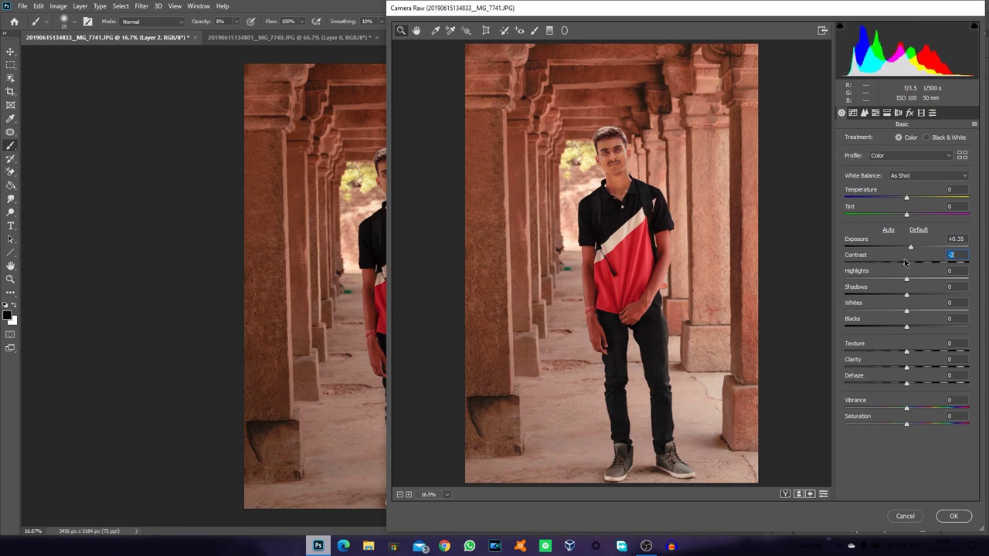
pyautogui.moveTo(906, 326); pyautogui.dragTo(929, 326)
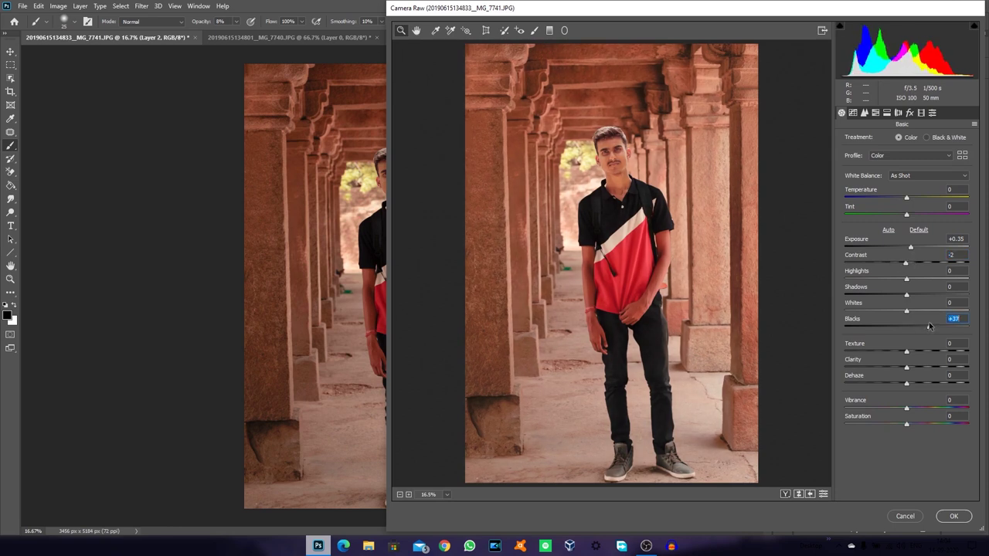
pyautogui.moveTo(906, 279)
pyautogui.mouseDown()
pyautogui.moveTo(921, 281)
pyautogui.moveTo(895, 280)
pyautogui.mouseUp()
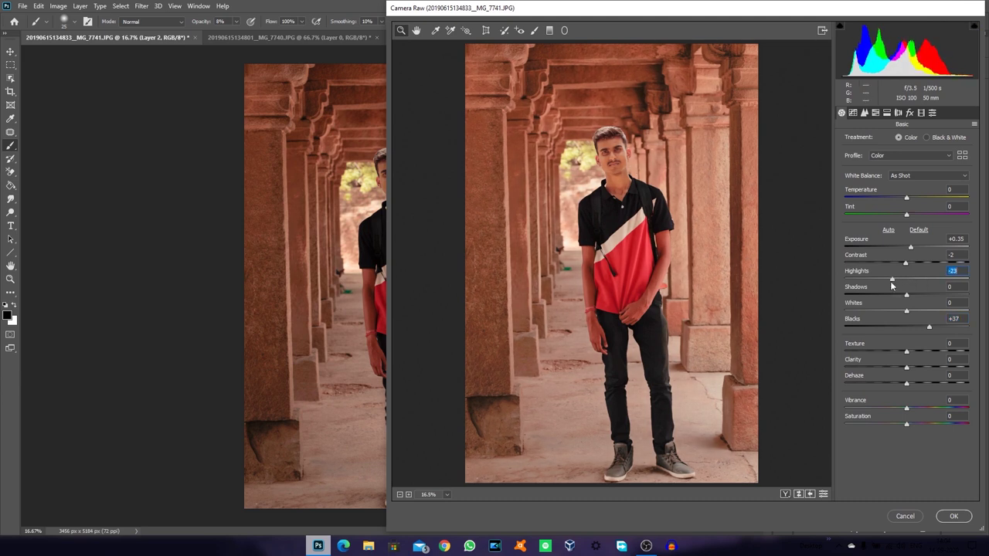
pyautogui.click(863, 113)
pyautogui.moveTo(906, 177)
pyautogui.mouseDown()
pyautogui.moveTo(942, 173)
pyautogui.moveTo(910, 195)
pyautogui.mouseUp()
pyautogui.doubleClick(911, 194)
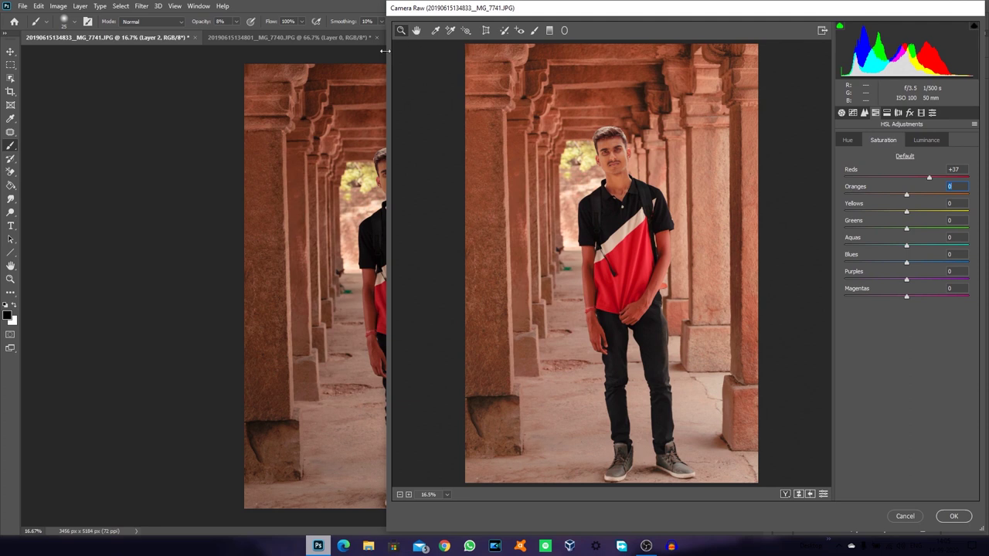
pyautogui.moveTo(387, 77); pyautogui.dragTo(510, 77)
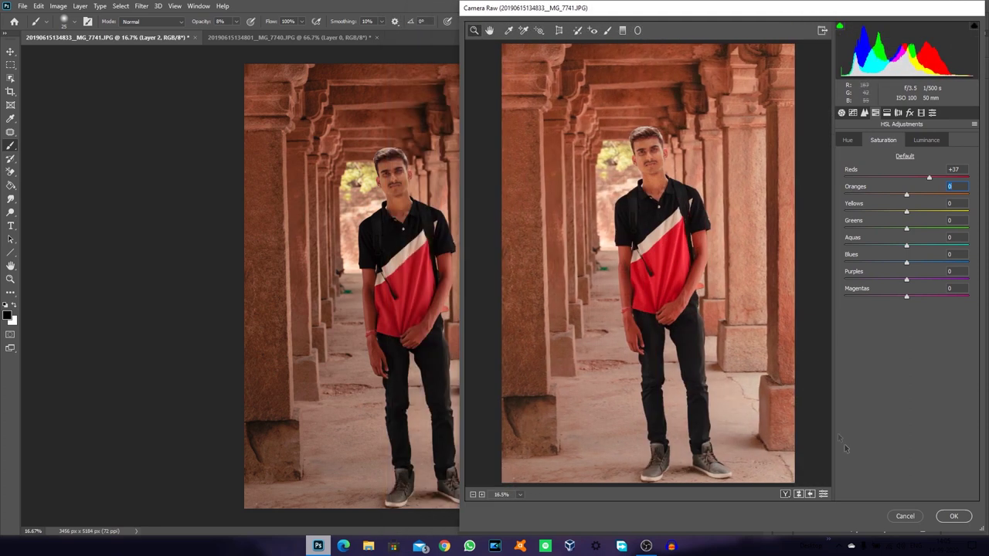
pyautogui.click(954, 516)
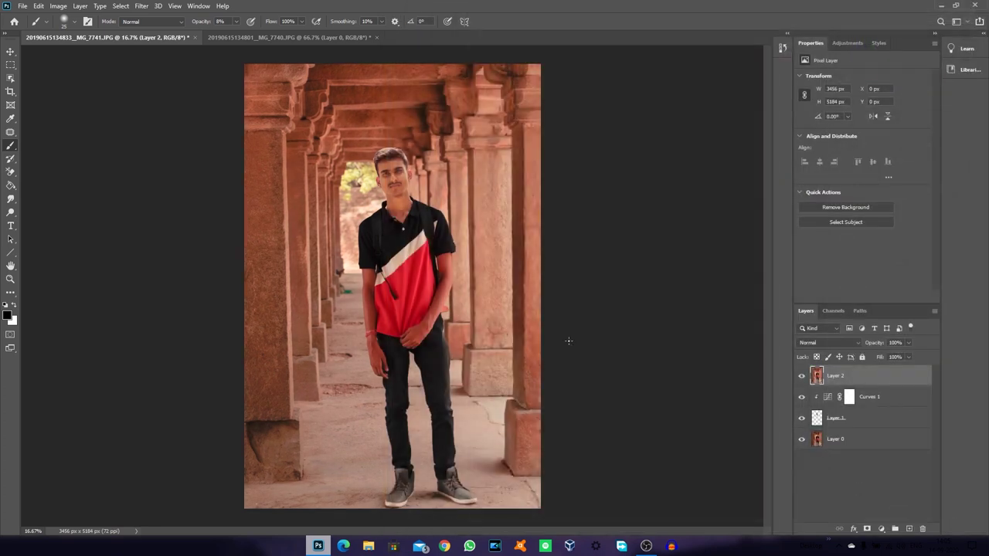
# Step: Try 77% opacity and other blend modes on Layer 2, keeping Normal
pyautogui.click(909, 342)
pyautogui.moveTo(910, 356); pyautogui.dragTo(896, 355)
pyautogui.click(827, 343)
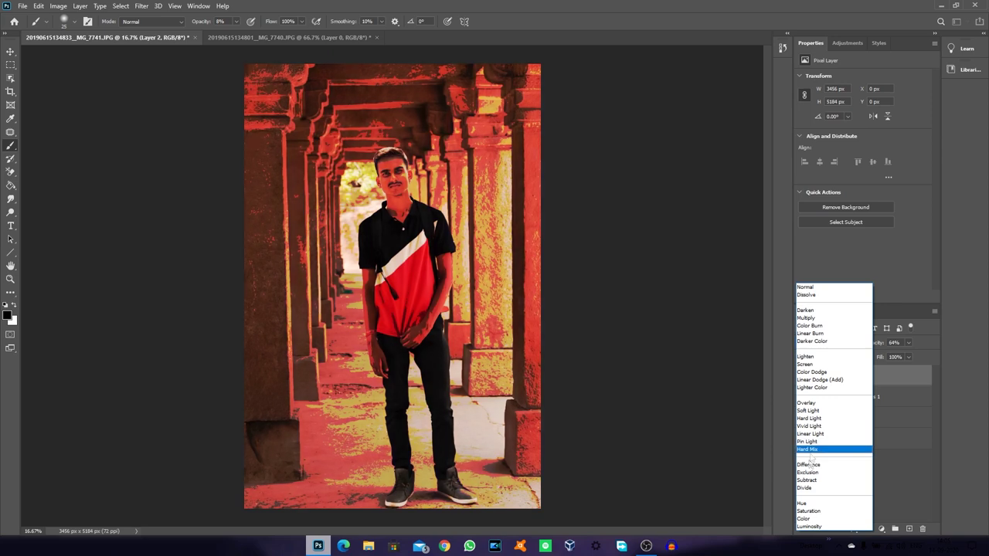
pyautogui.click(820, 290)
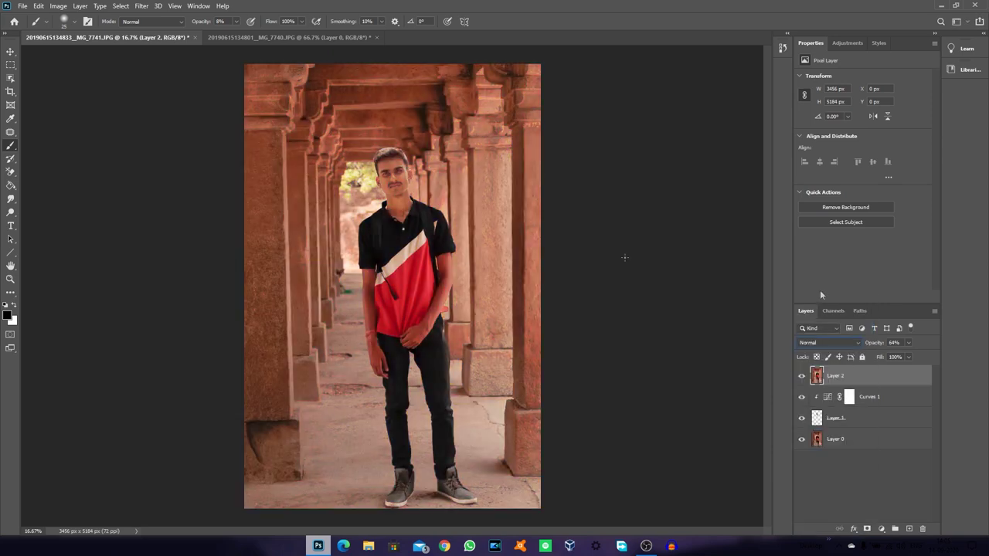
pyautogui.hotkey('ctrl', '+')
pyautogui.hotkey('ctrl', '+')
pyautogui.hotkey('ctrl', '+')
# Step: Duplicate and merge Layer 2 back down, restoring it to 100% opacity
pyautogui.hotkey('ctrl', 'j')
pyautogui.hotkey('ctrl', 'e')
pyautogui.click(909, 343)
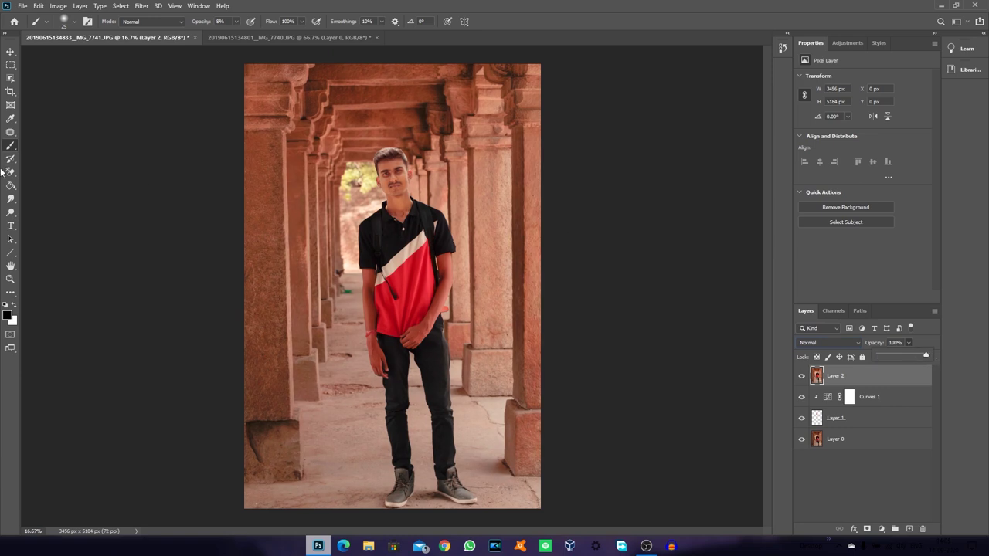
pyautogui.hotkey('ctrl', 'shift', 'a')
# Step: Apply Exposure -0.10, Vibrance +59, Temperature -6 and Greens saturation +100
pyautogui.press('Down')
pyautogui.press('Down')
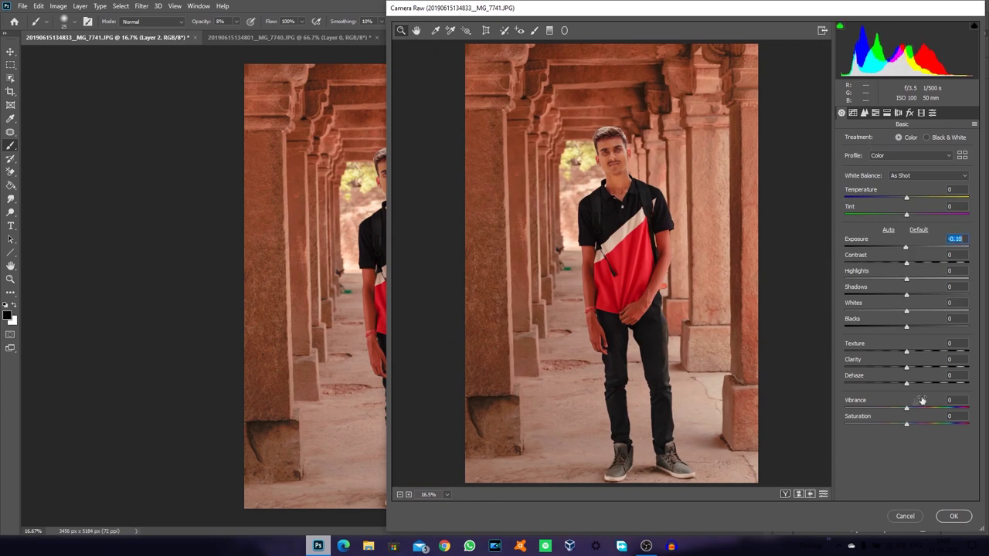
pyautogui.moveTo(906, 408); pyautogui.dragTo(943, 411)
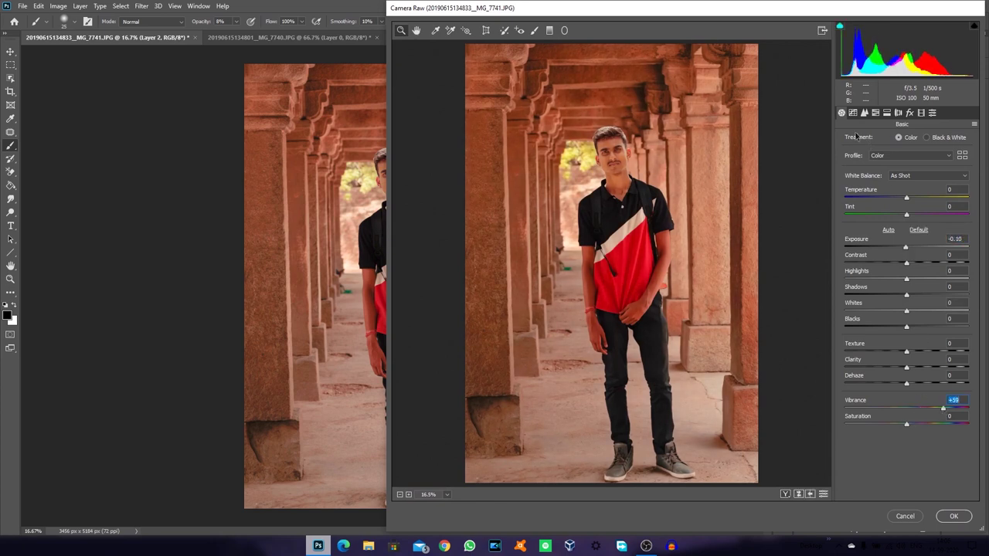
pyautogui.moveTo(906, 200); pyautogui.dragTo(901, 200)
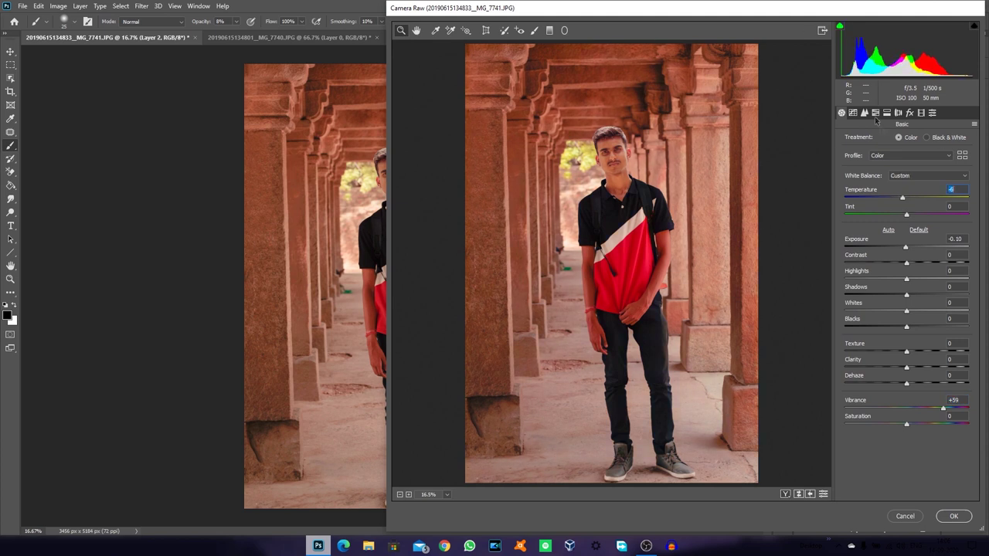
pyautogui.click(876, 113)
pyautogui.moveTo(906, 229); pyautogui.dragTo(969, 229)
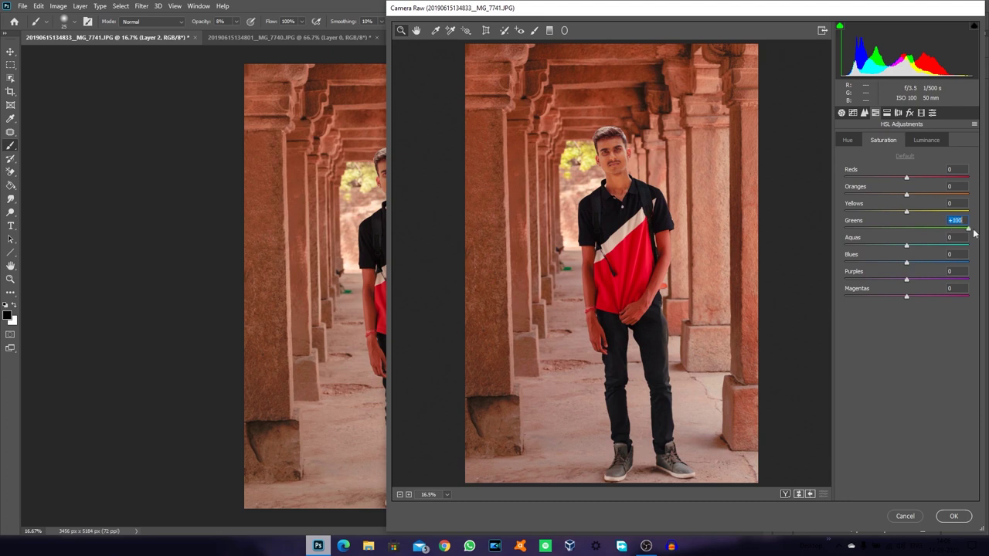
pyautogui.click(953, 517)
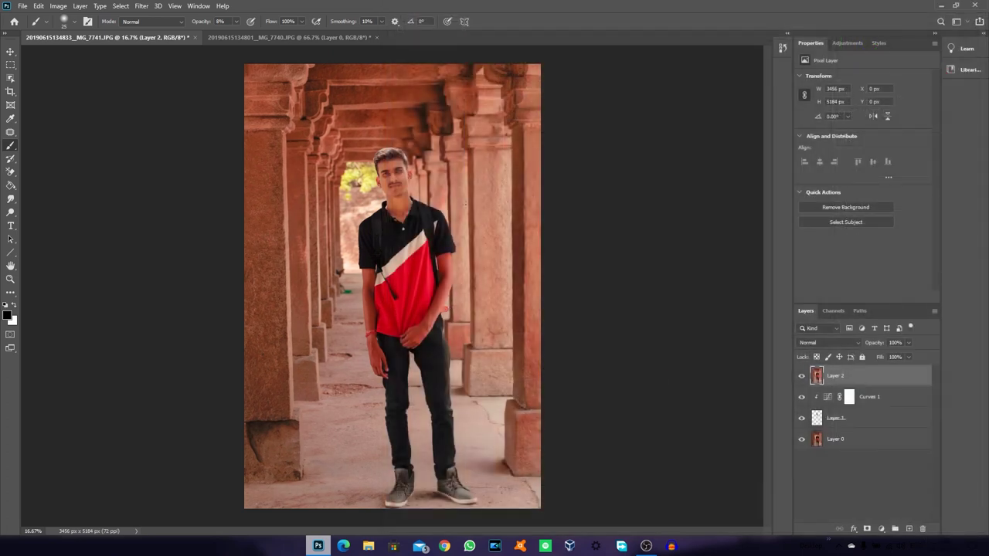
# Step: Start an Iris Blur, centring it on the shirt and stretching the sharp zone up
pyautogui.click(142, 5)
pyautogui.click(54, 220)
pyautogui.click(141, 5)
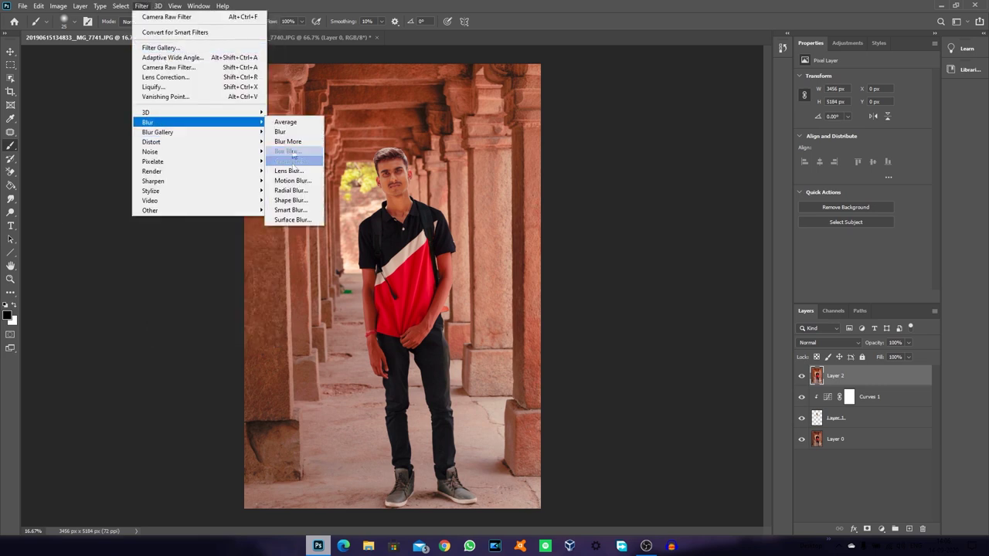
pyautogui.click(293, 132)
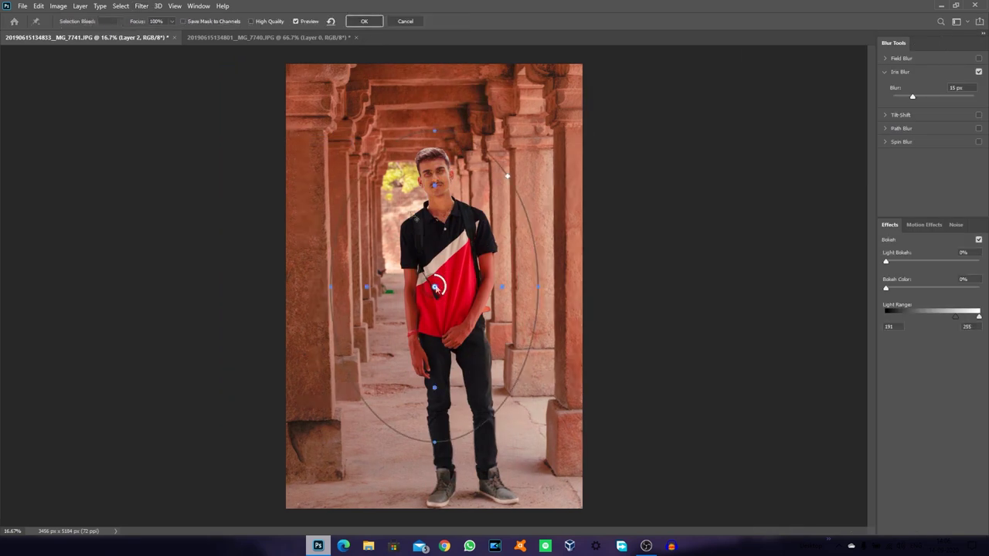
pyautogui.moveTo(367, 289)
pyautogui.press('alt')
pyautogui.moveTo(368, 288); pyautogui.dragTo(438, 310)
pyautogui.moveTo(438, 209); pyautogui.dragTo(438, 180)
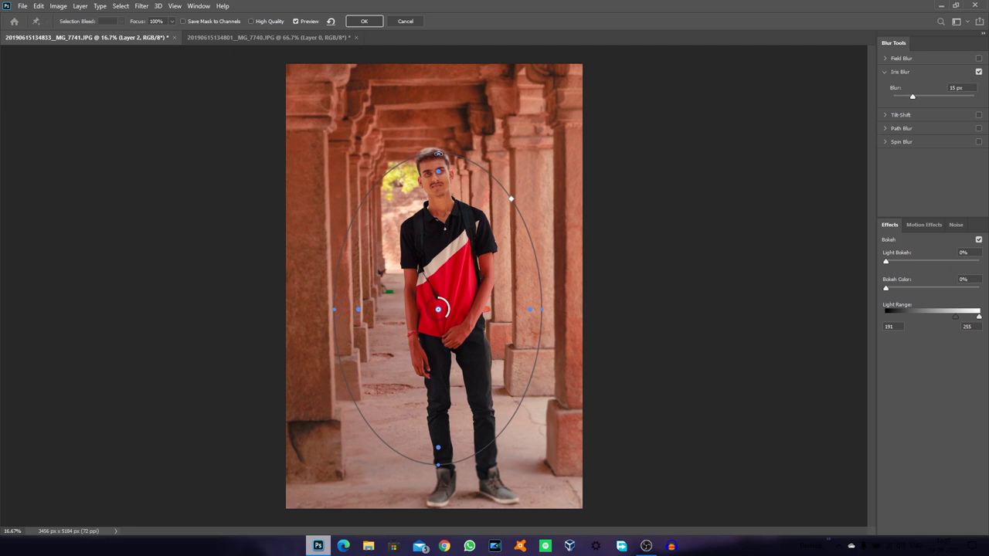
# Step: Fit the iris ellipse around the man from above his head to above his feet, then apply
pyautogui.moveTo(359, 313); pyautogui.dragTo(394, 313)
pyautogui.moveTo(334, 309); pyautogui.dragTo(293, 315)
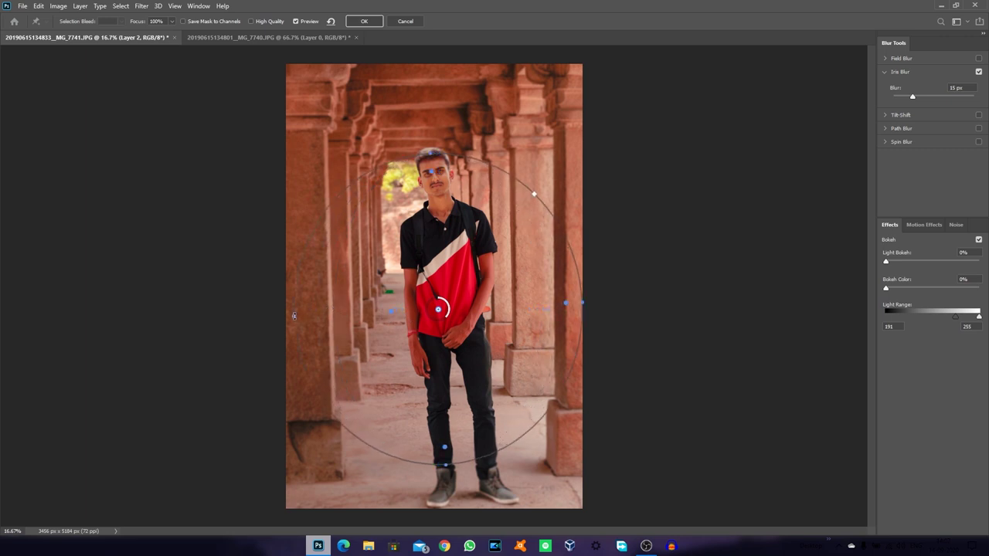
pyautogui.moveTo(567, 306); pyautogui.dragTo(543, 311)
pyautogui.moveTo(445, 465); pyautogui.dragTo(451, 510)
pyautogui.moveTo(438, 309); pyautogui.dragTo(443, 331)
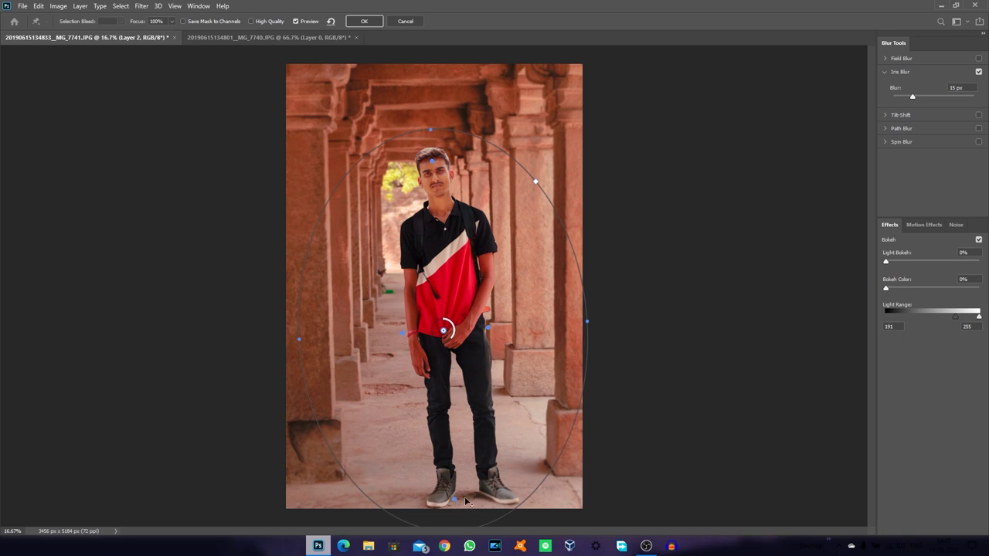
pyautogui.moveTo(455, 494); pyautogui.dragTo(452, 472)
pyautogui.moveTo(434, 169); pyautogui.dragTo(431, 154)
pyautogui.moveTo(451, 338); pyautogui.dragTo(452, 340)
pyautogui.click(370, 21)
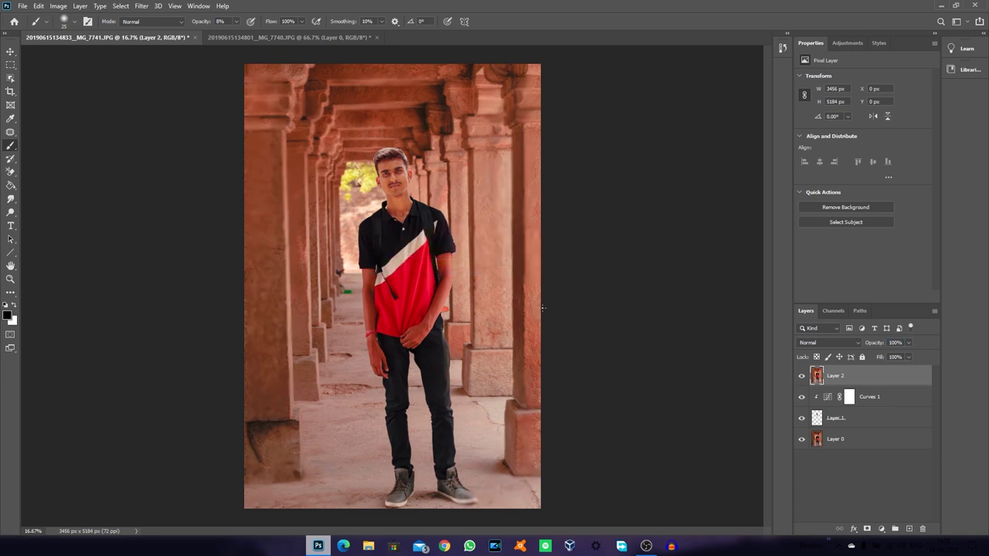
pyautogui.click(24, 6)
pyautogui.moveTo(34, 155)
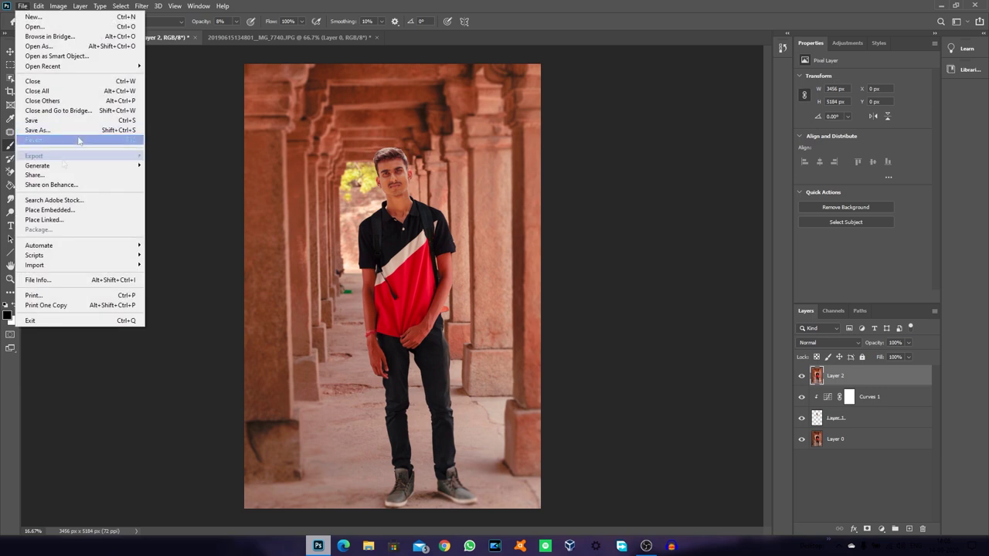
pyautogui.click(174, 164)
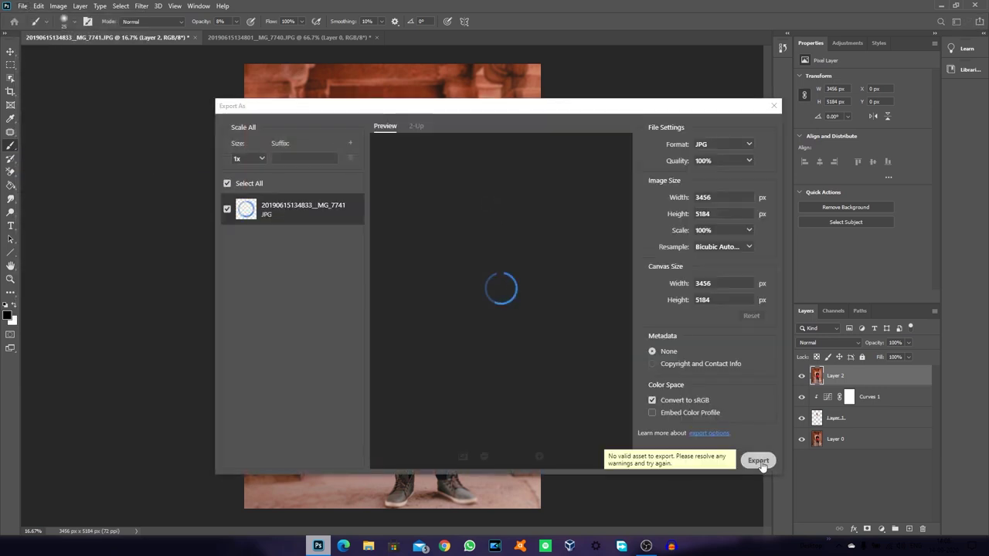
pyautogui.click(758, 460)
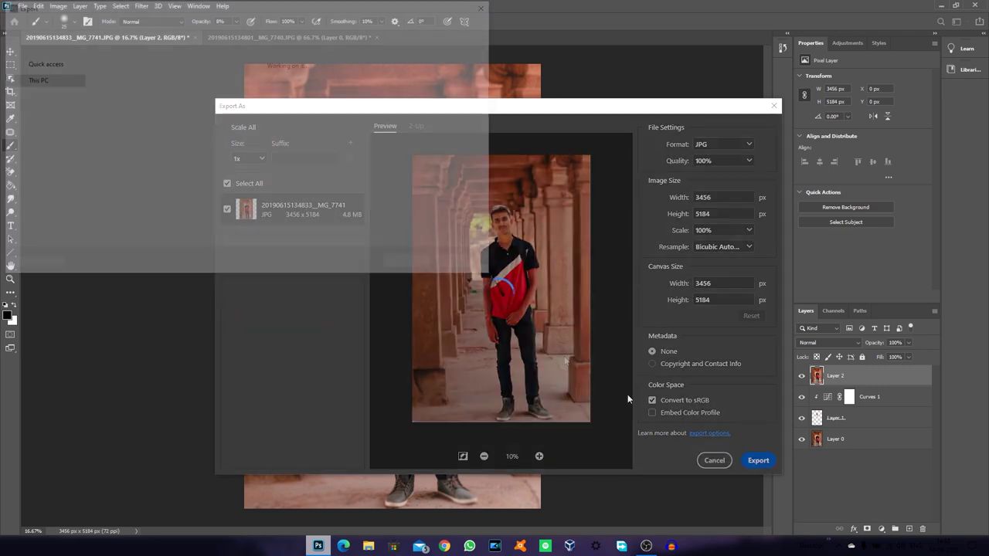
pyautogui.click(403, 261)
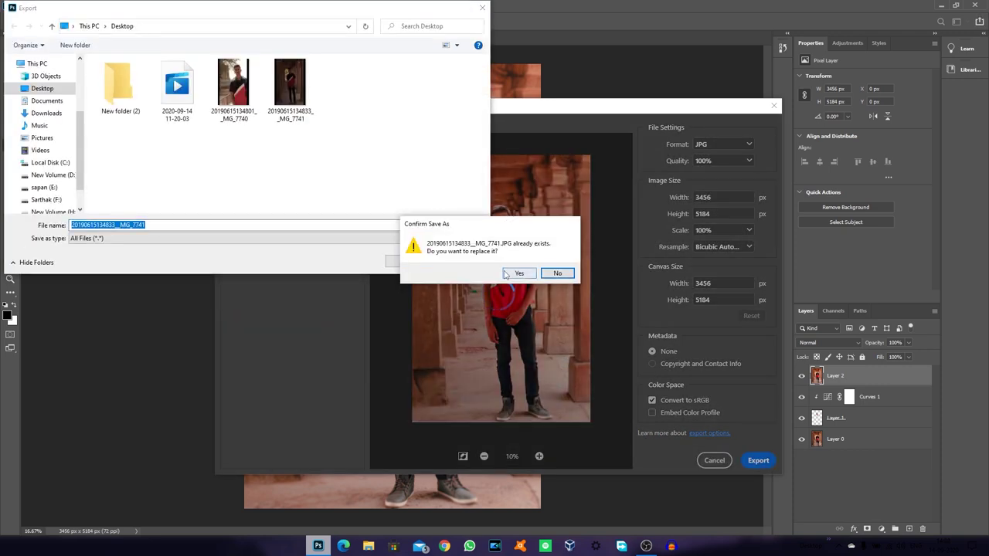
pyautogui.press('Escape')
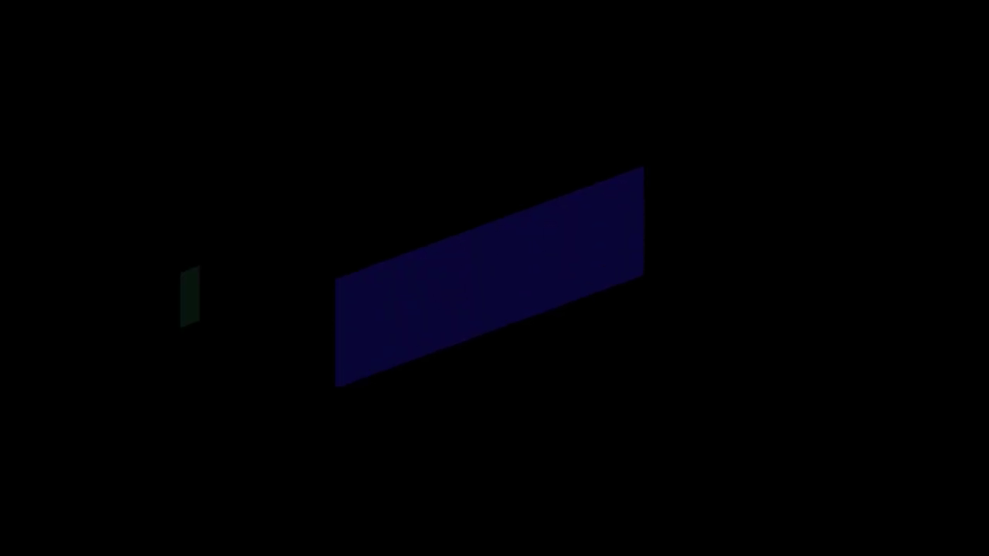